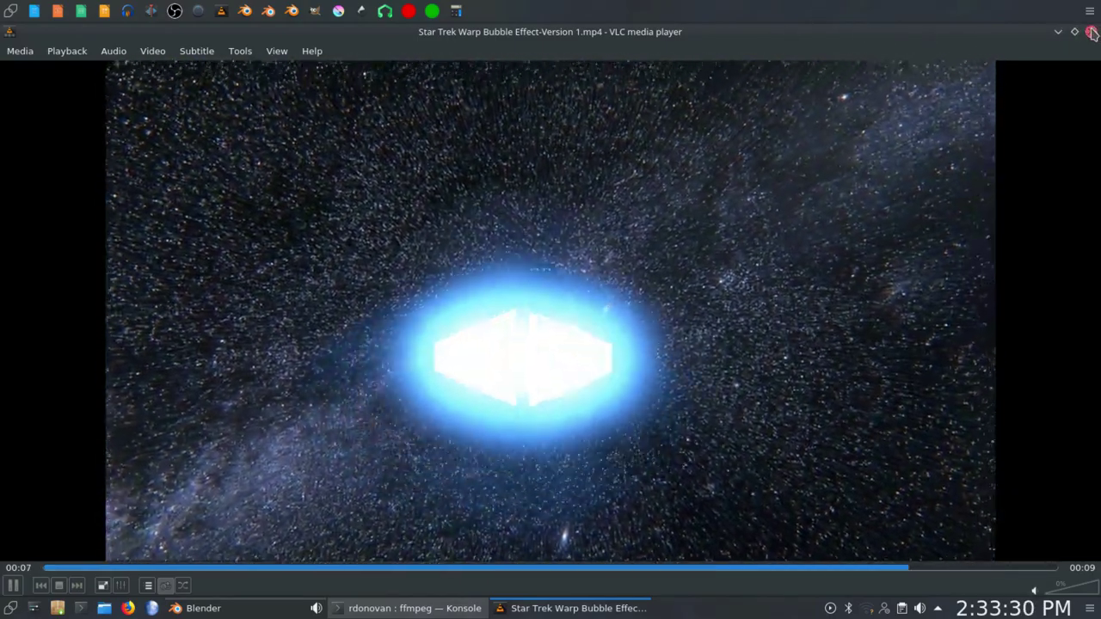
Close the warp bubble preview video, switch to Blender and widen the properties editor.
left_click(1090, 33)
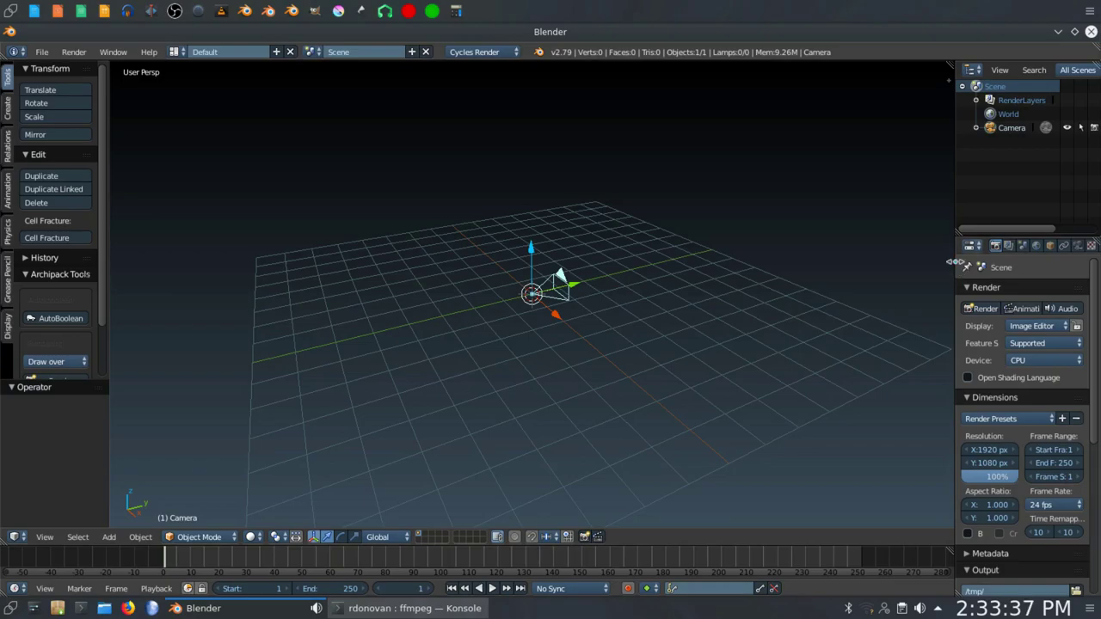
left_click_drag(956, 265, 909, 267)
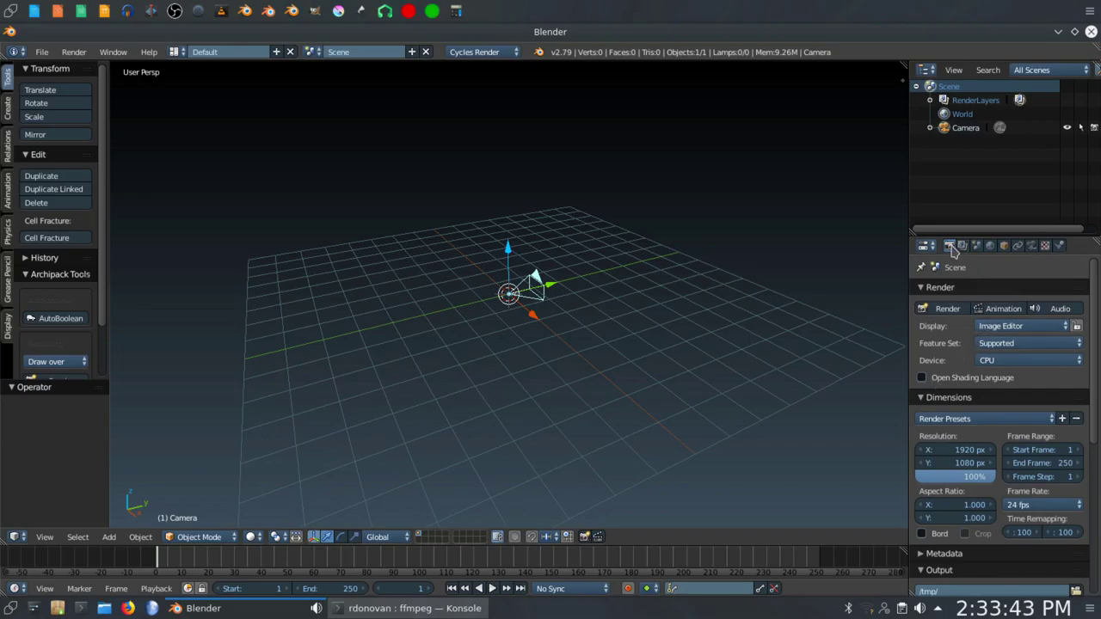
Enable the render border and set the frame rate to 30 fps.
left_click(921, 534)
left_click(1037, 507)
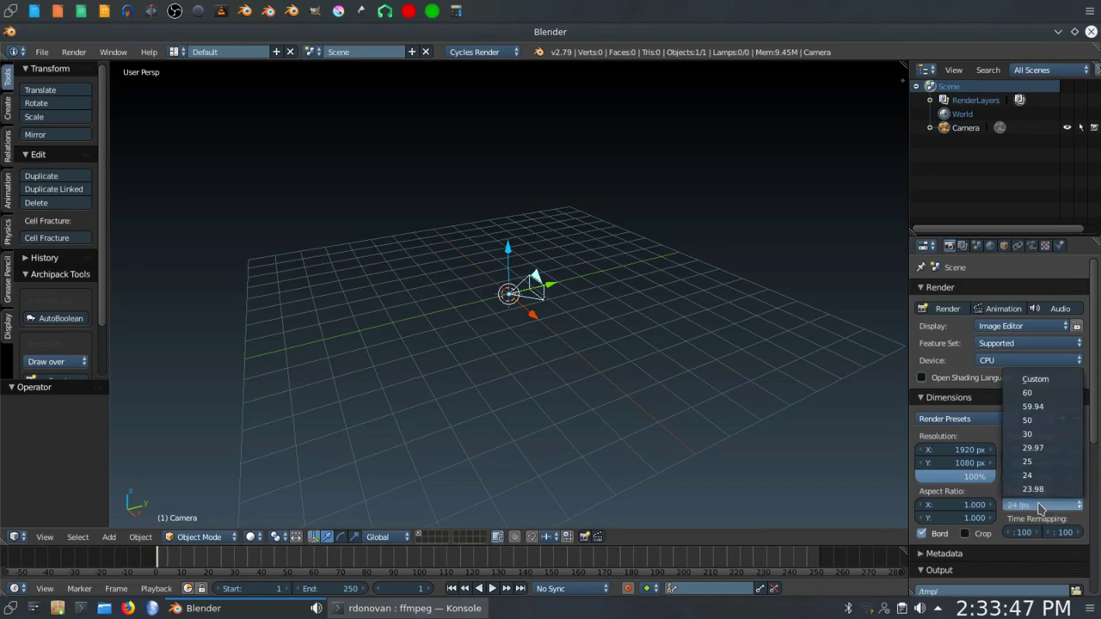
left_click(1045, 438)
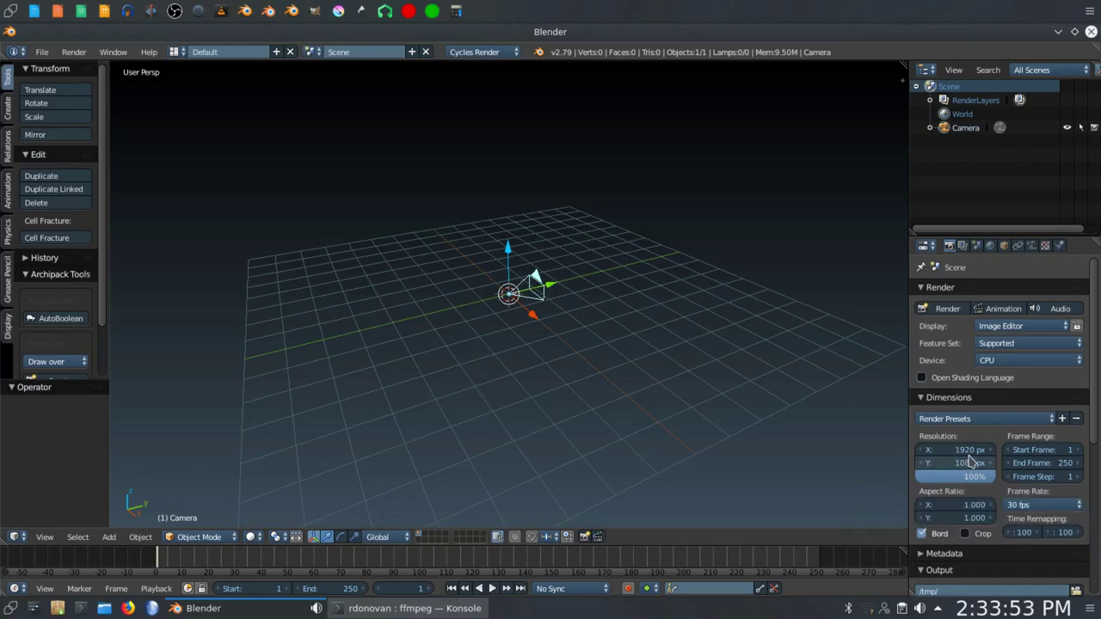
Set the render output folder to the recently used Holds folder.
scroll(970, 461, "down", 5)
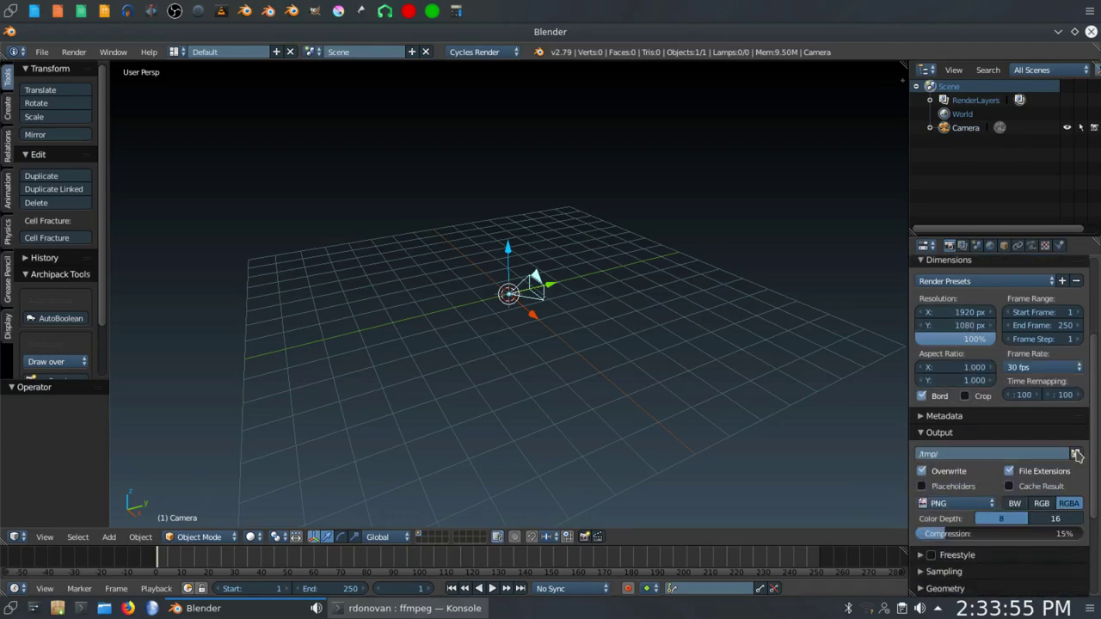
left_click(1075, 453)
left_click(35, 317)
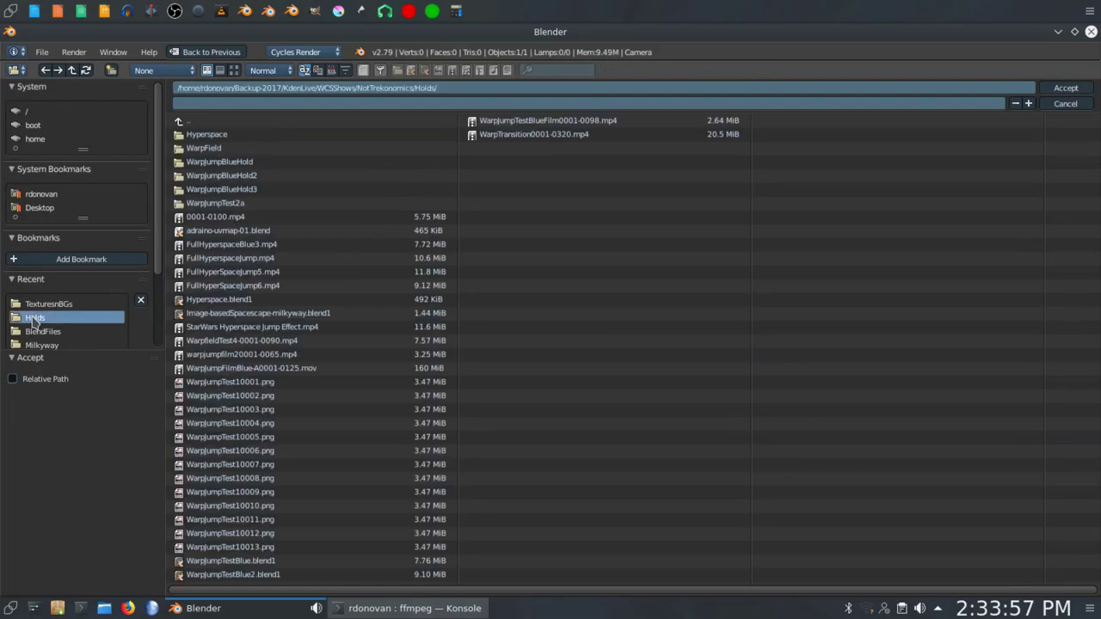
left_click(1068, 88)
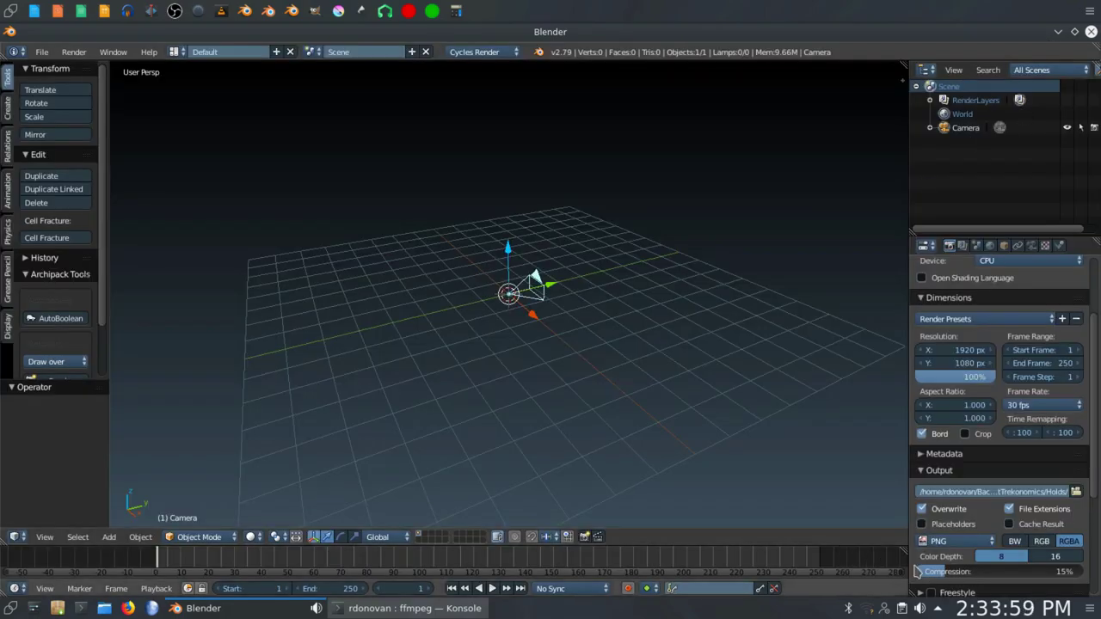
Expand the sampling settings and set the maximum light path bounces to 8.
scroll(1001, 559, "down", 1)
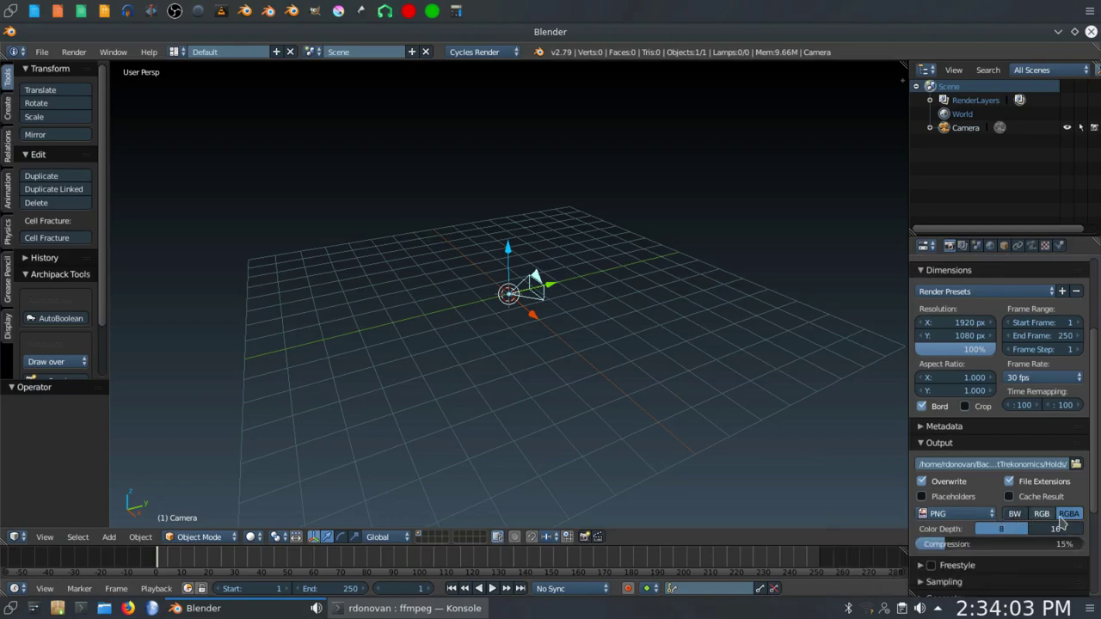
scroll(936, 544, "down", 5)
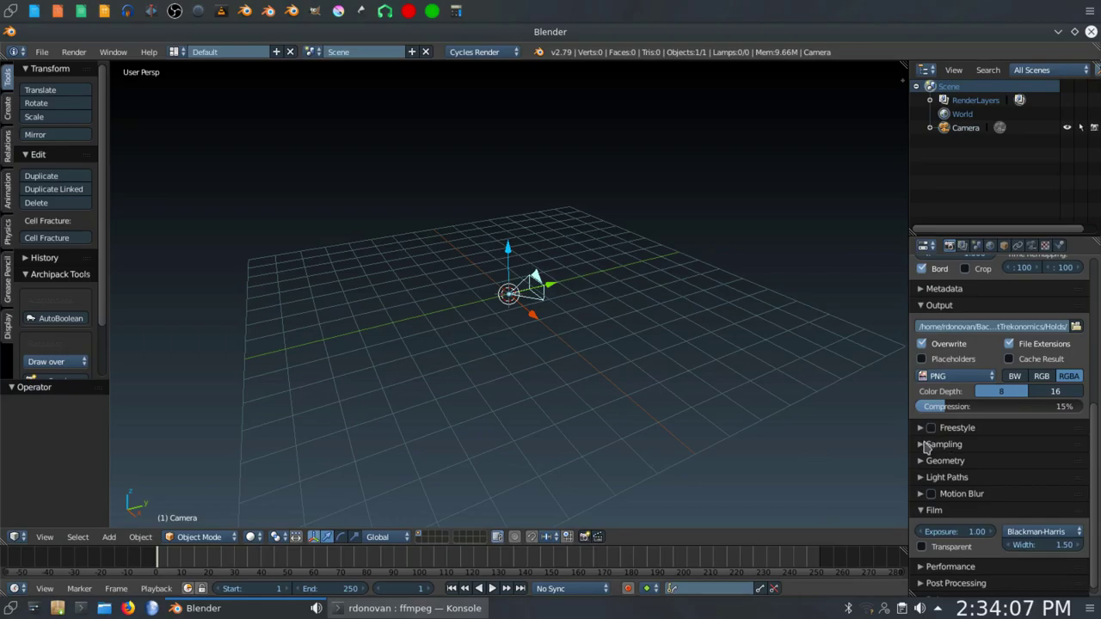
left_click(929, 443)
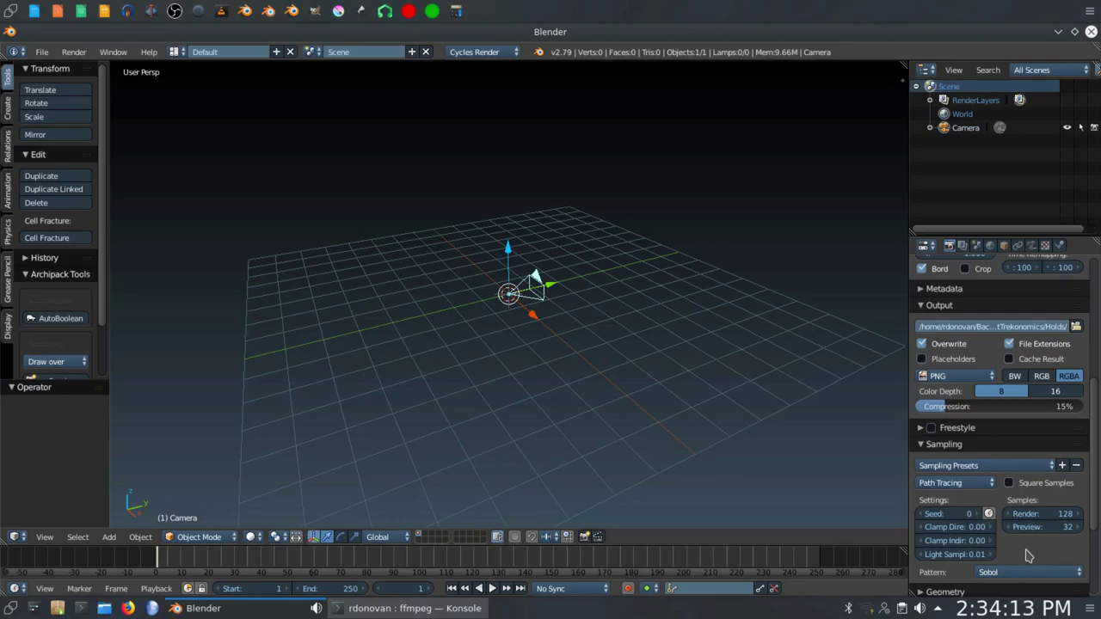
scroll(1001, 563, "down", 2)
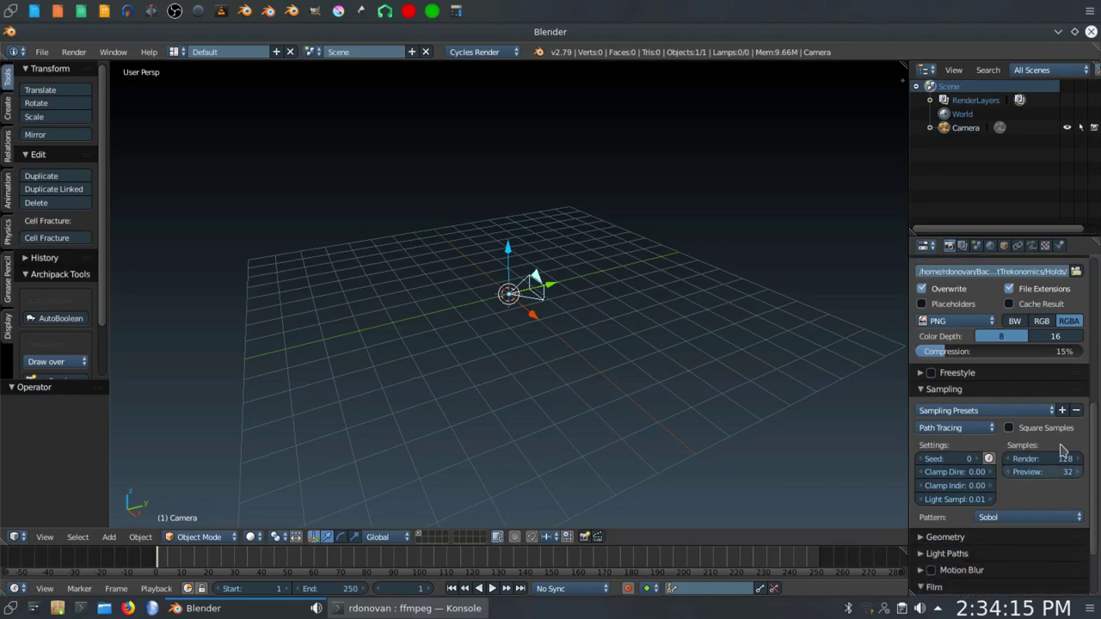
left_click(947, 553)
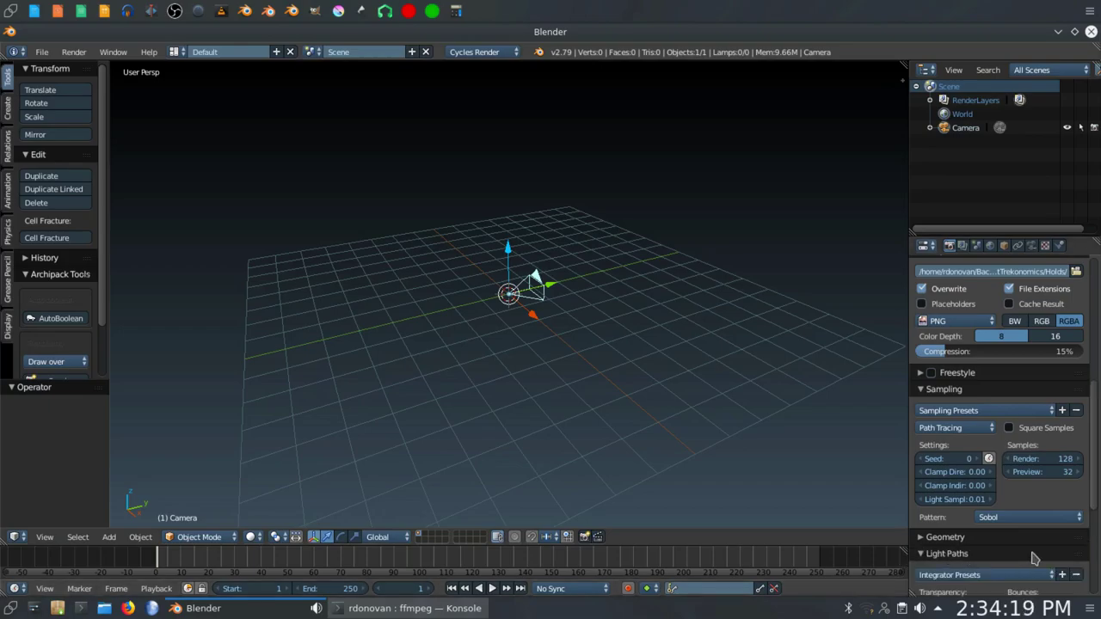
scroll(1033, 557, "down", 1)
scroll(1033, 557, "down", 2)
left_click(1037, 524)
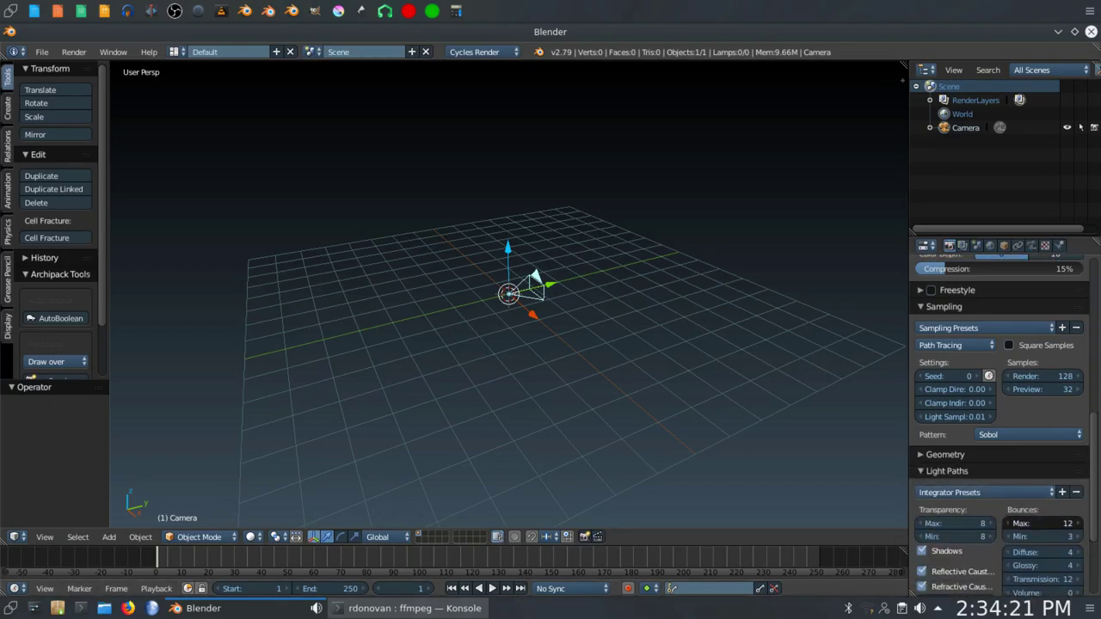
type("8")
key("Return")
Enable motion blur for the render and set its shutter to 0.35.
scroll(1045, 533, "down", 5)
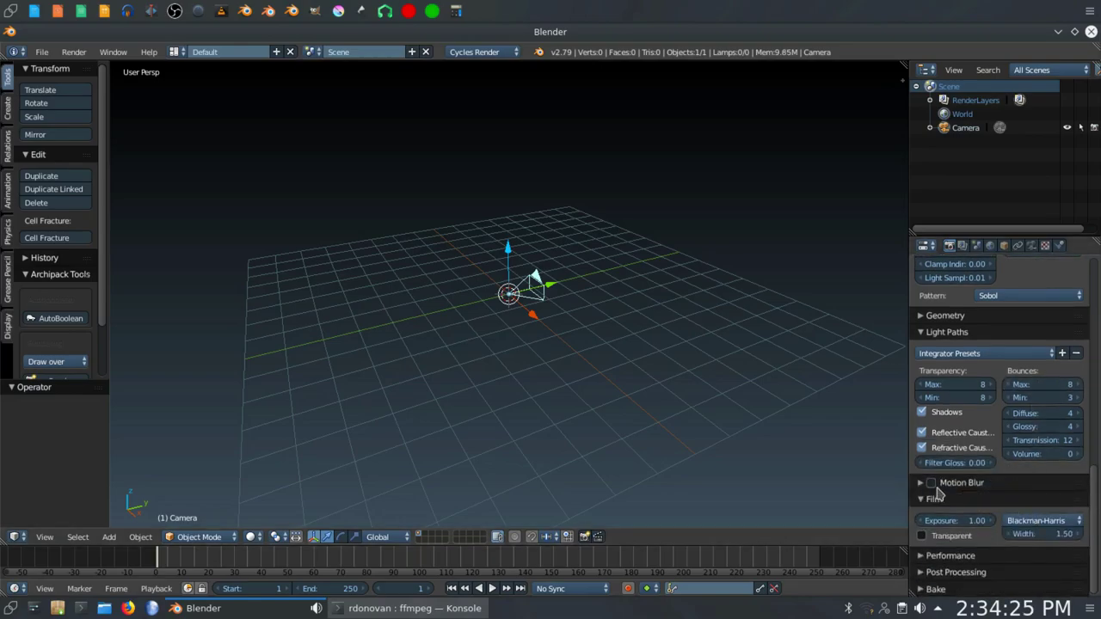
left_click(921, 483)
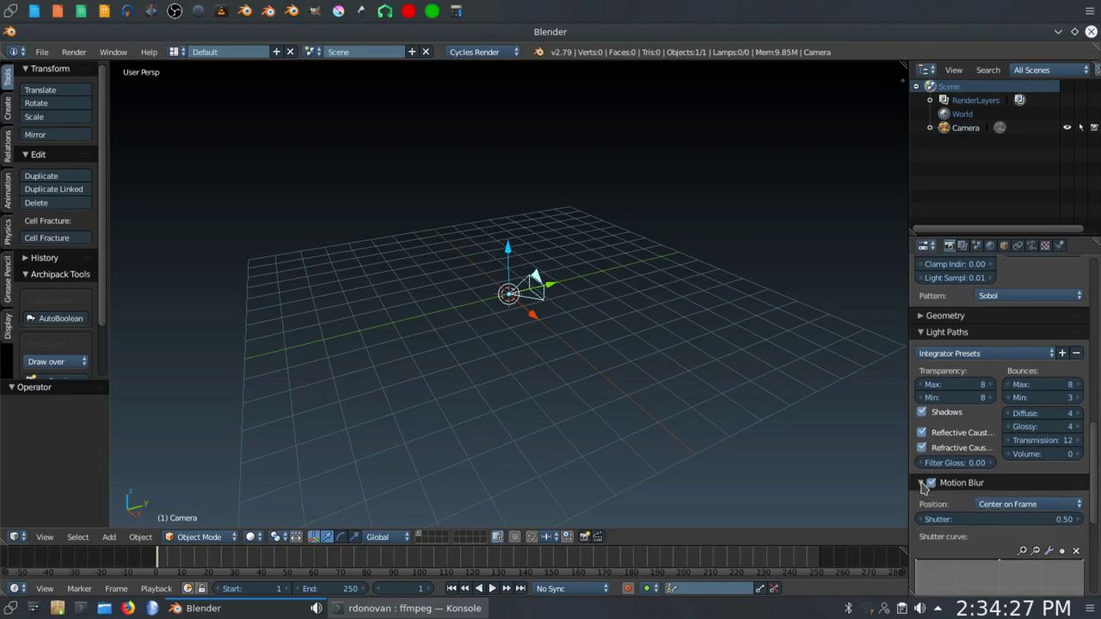
scroll(978, 516, "down", 2)
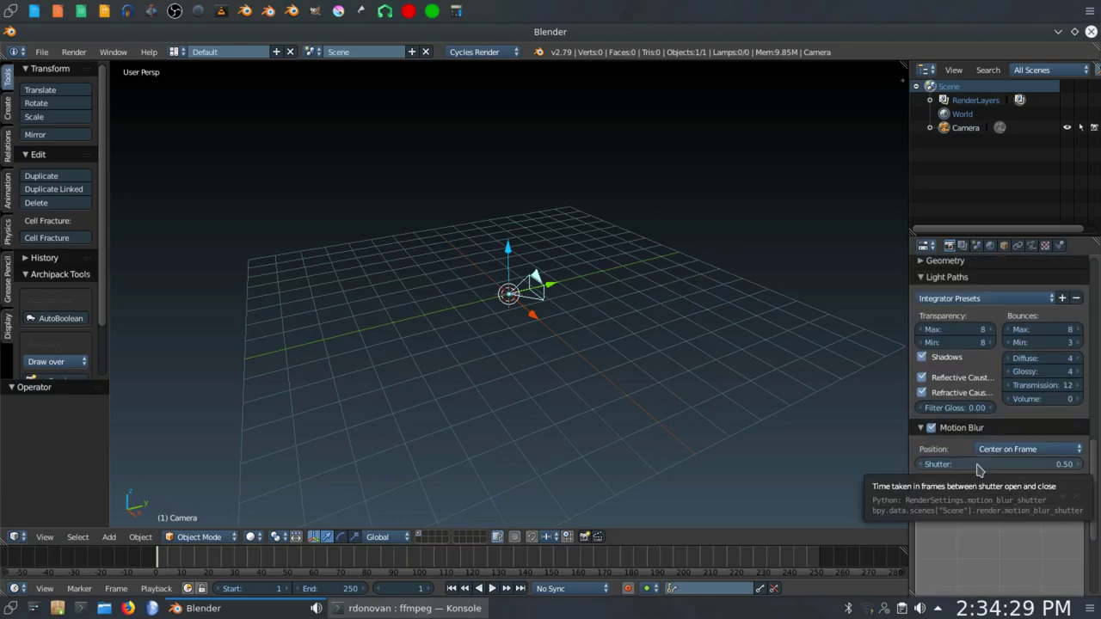
left_click(974, 464)
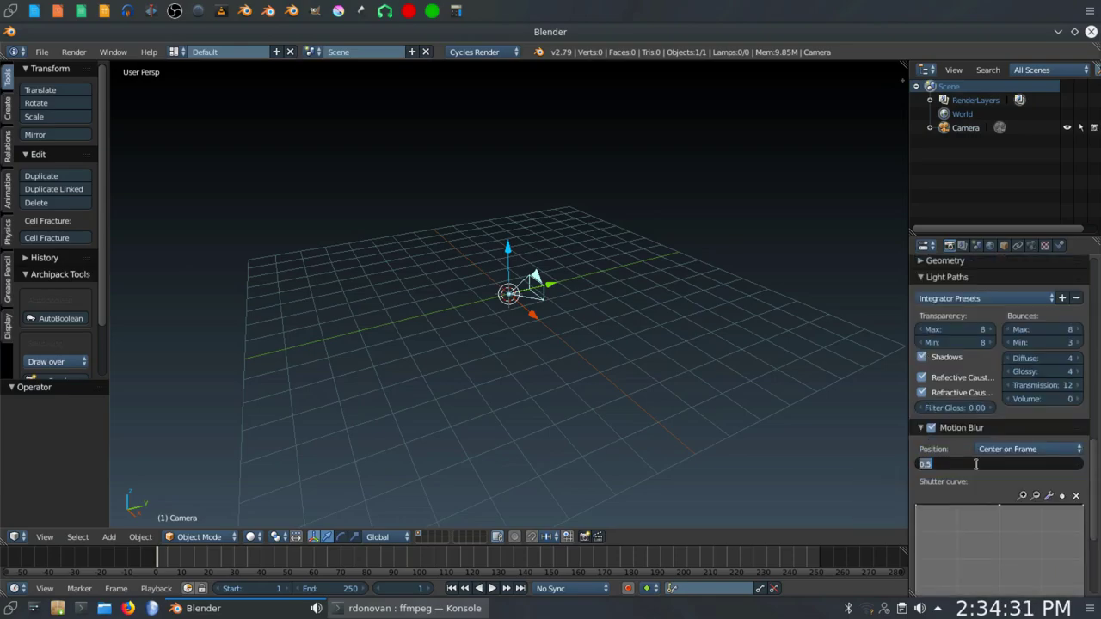
type(".3")
key("Return")
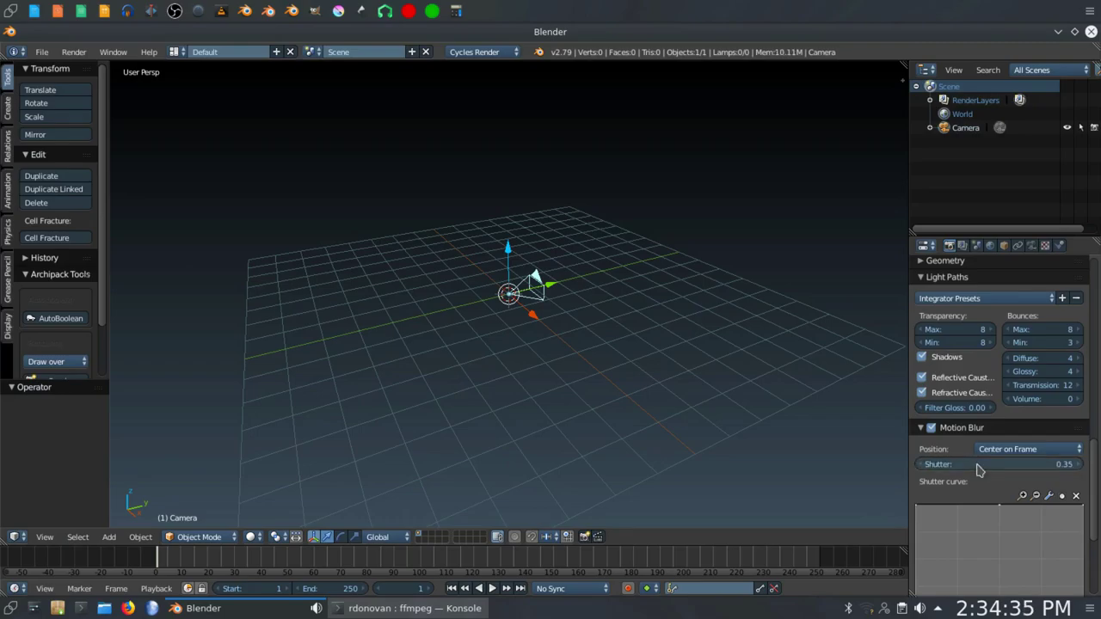
scroll(978, 470, "down", 5)
scroll(978, 470, "down", 6)
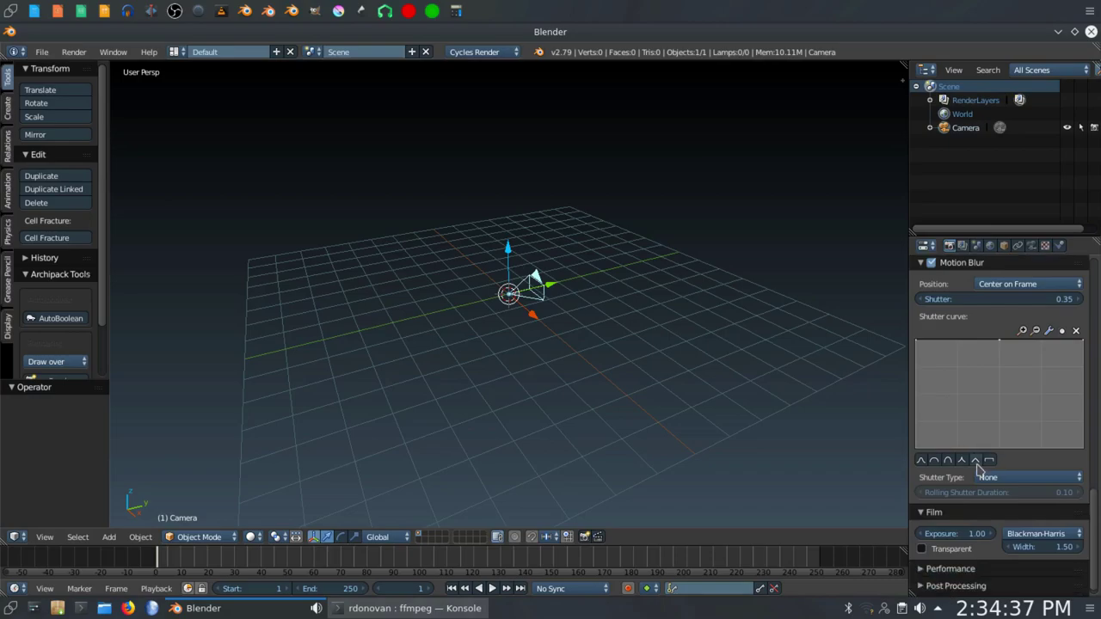
scroll(977, 470, "up", 15)
scroll(978, 470, "up", 10)
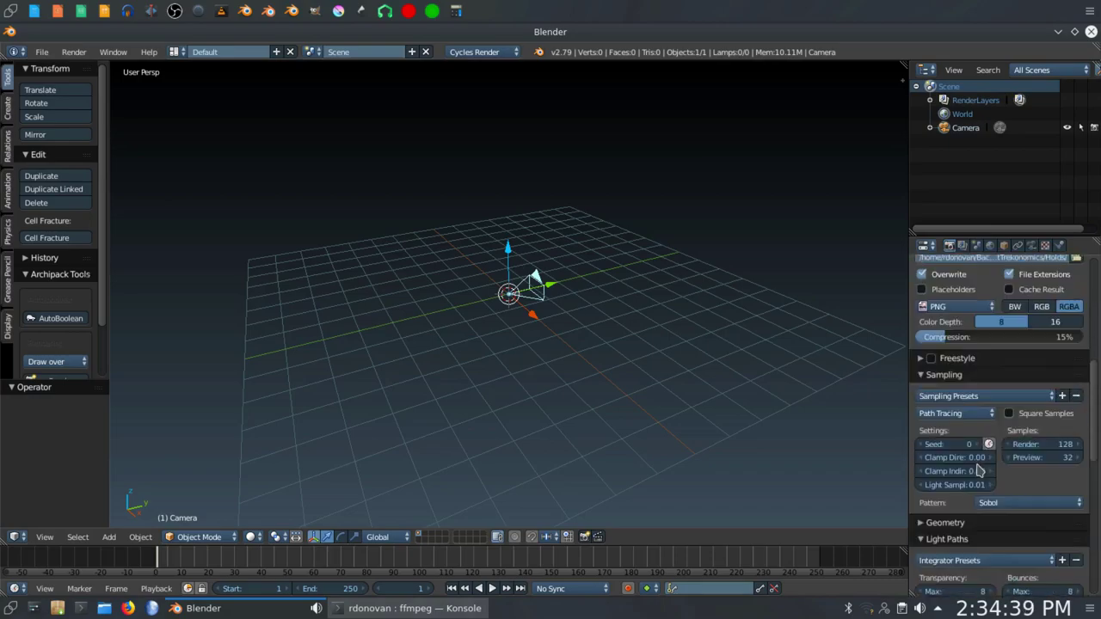
Enable the Material Index pass for the render layer.
left_click(962, 245)
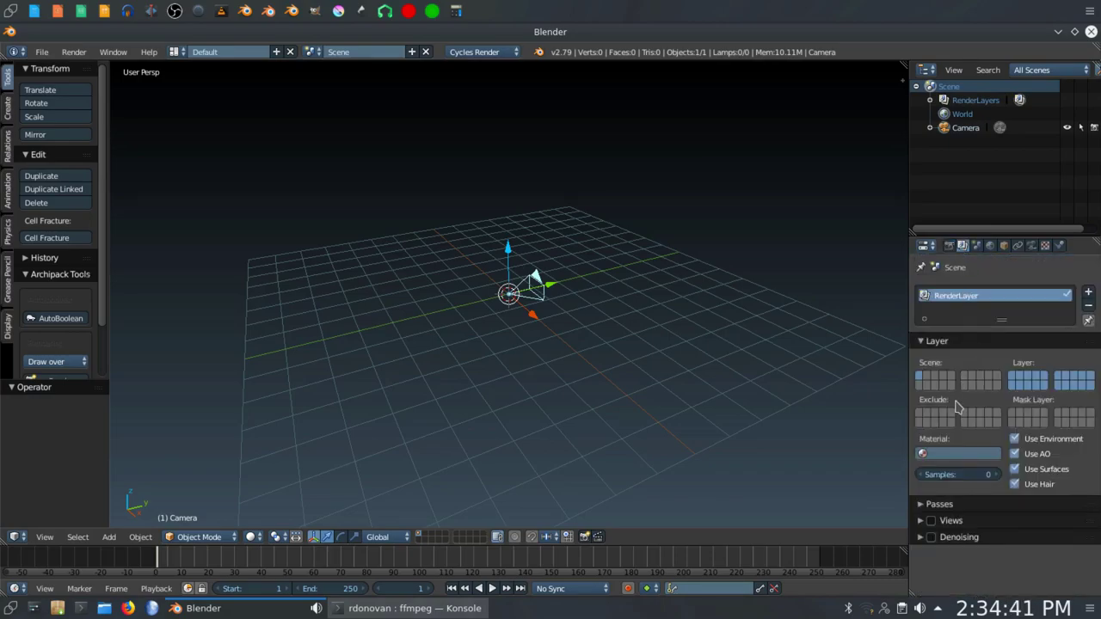
left_click(941, 505)
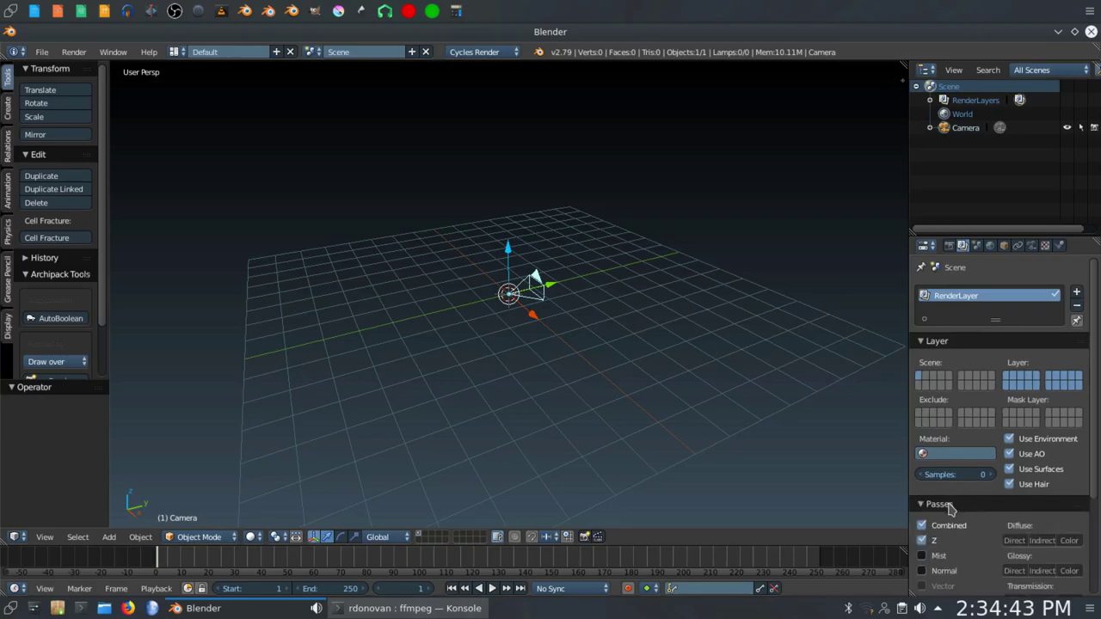
scroll(950, 509, "down", 3)
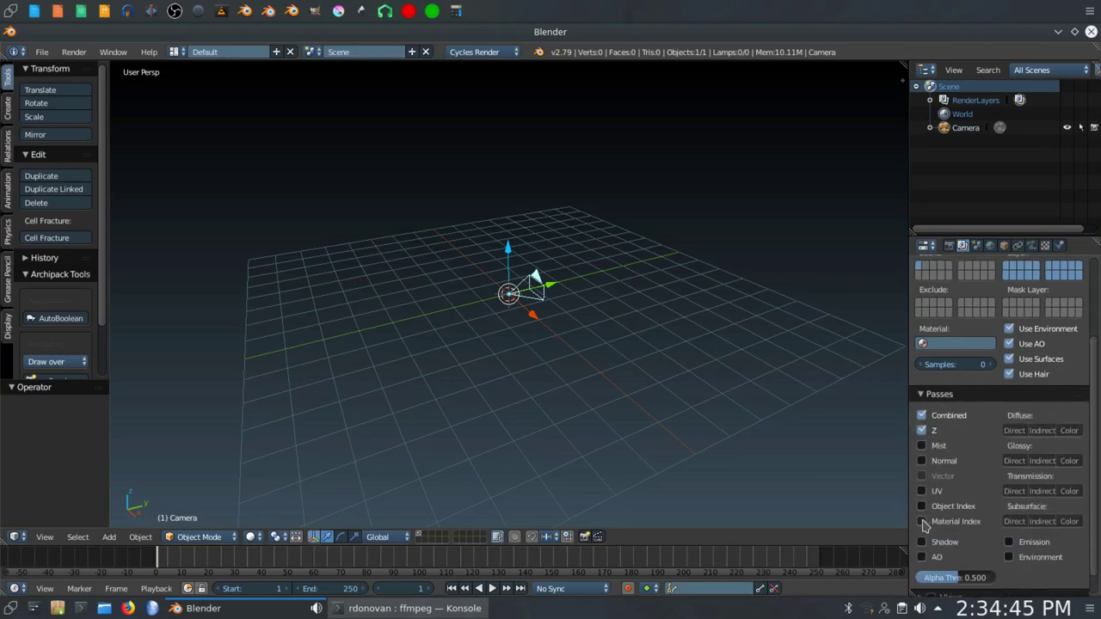
left_click(921, 521)
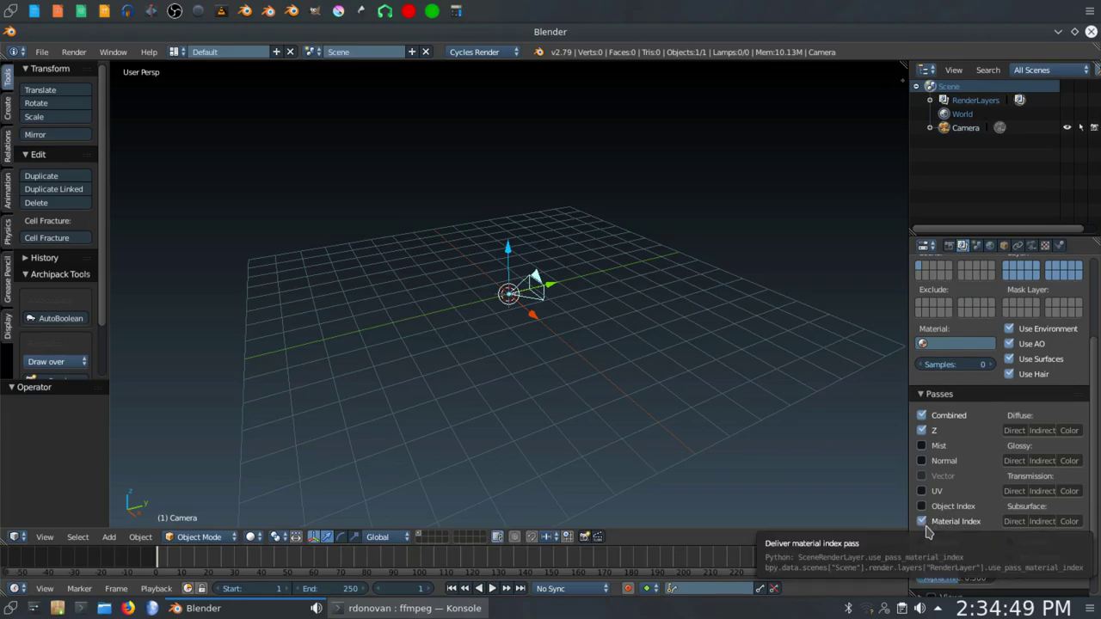
Turn on nodes for the world surface and use an Environment Texture as the background colour.
left_click(989, 246)
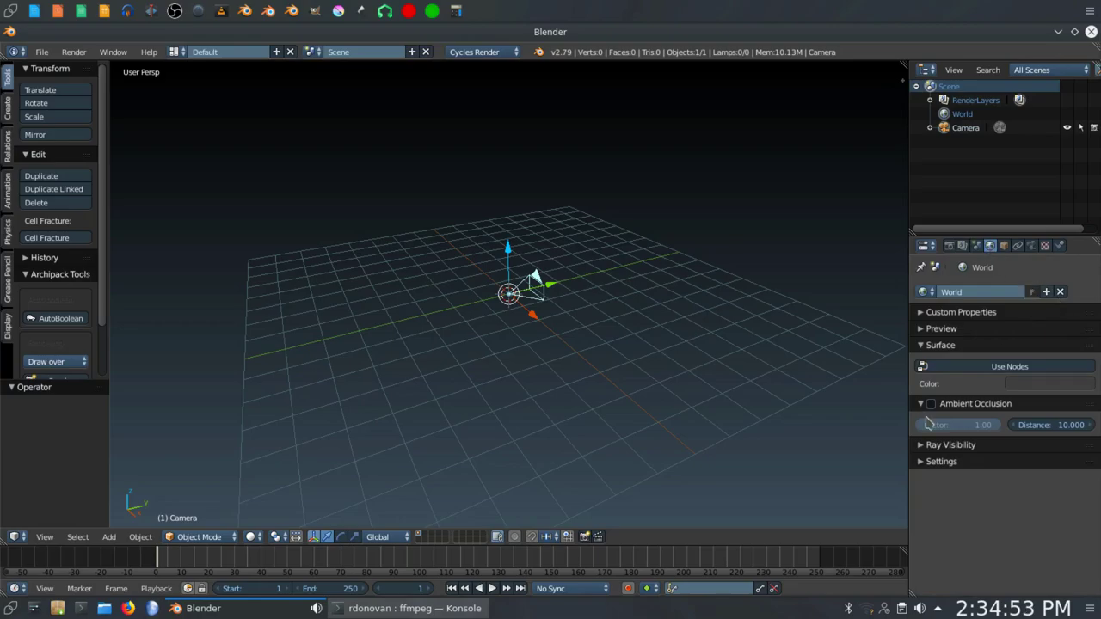
left_click(977, 370)
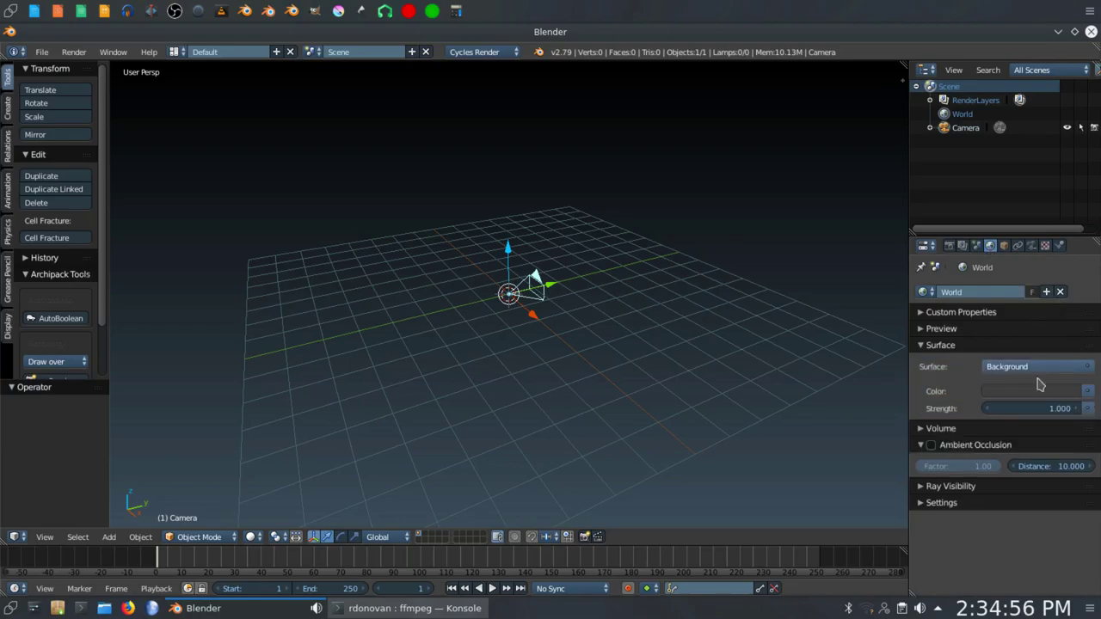
left_click(1087, 391)
left_click(824, 239)
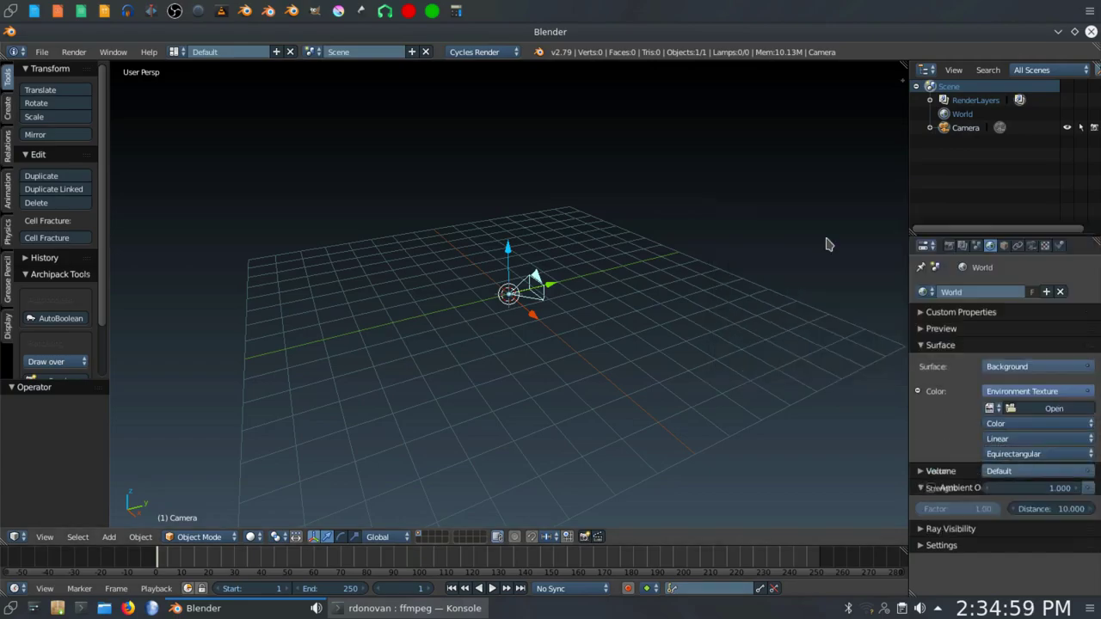
Load Starfield-001-blue.png from the TexturesnBGs folder as the world's environment image.
left_click(1050, 408)
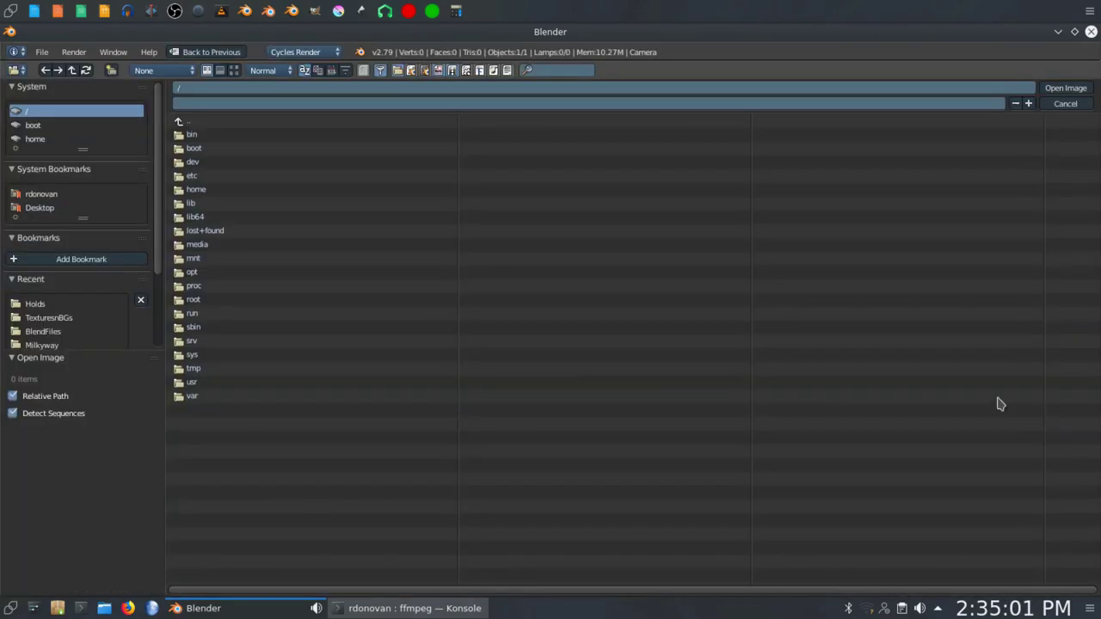
left_click(48, 317)
left_click(219, 575)
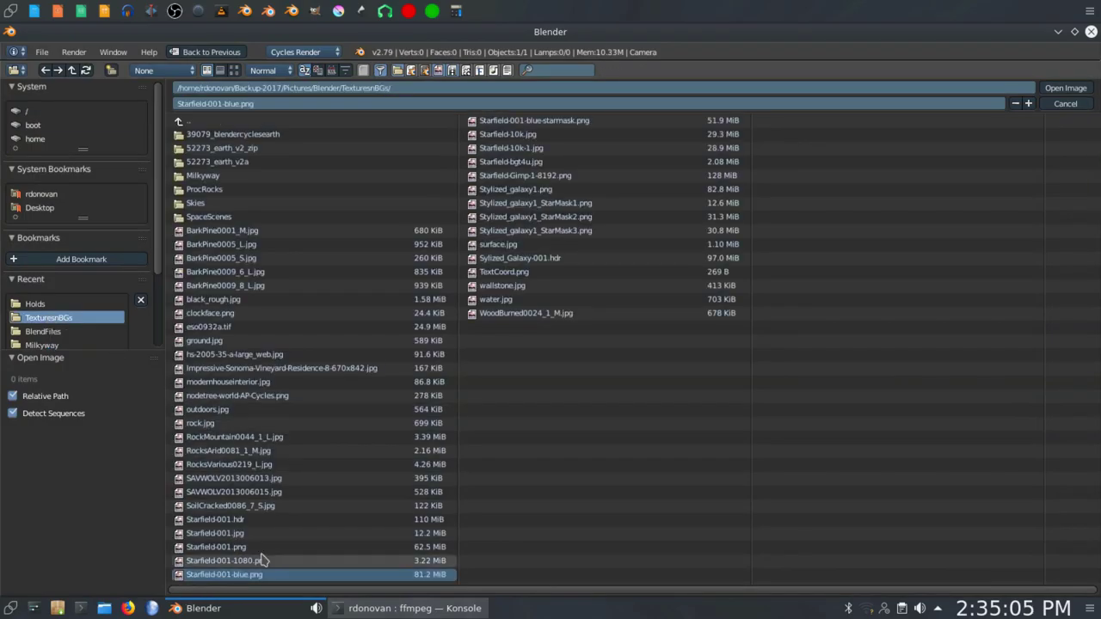
left_click(1063, 88)
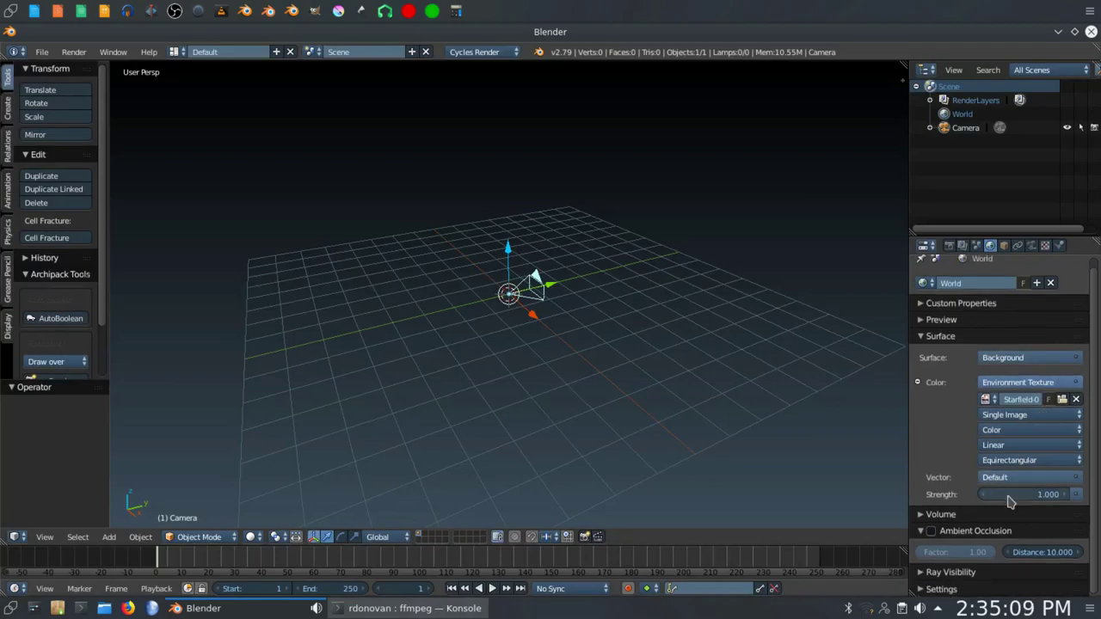
Set the world background strength to 1.2 and review the world's surface sampling settings.
left_click(1067, 496)
left_click(1066, 496)
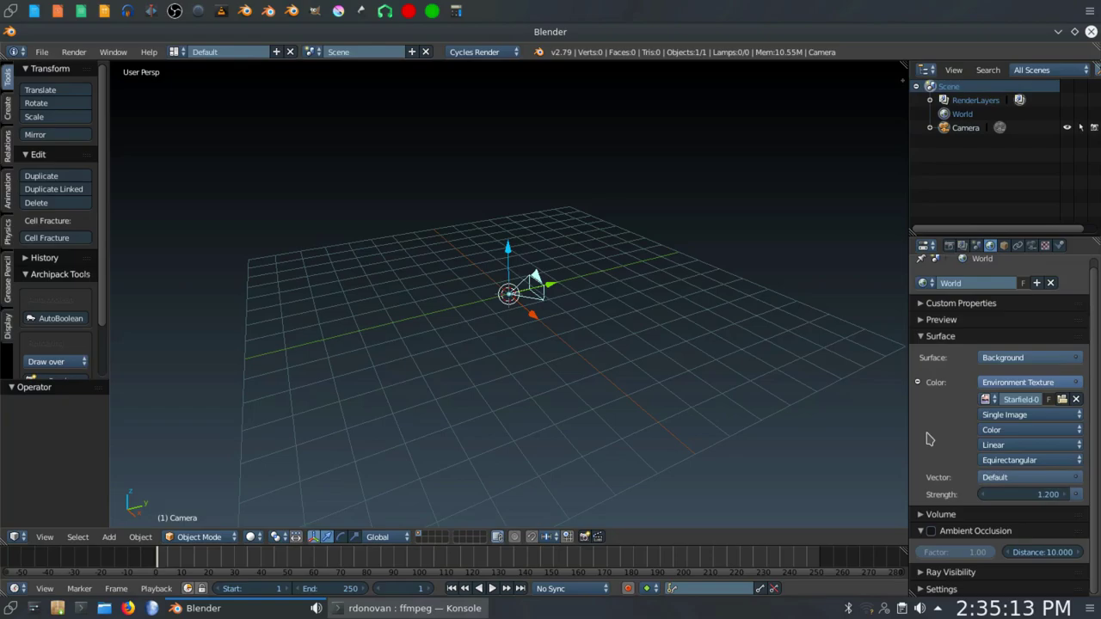
scroll(954, 559, "up", 1)
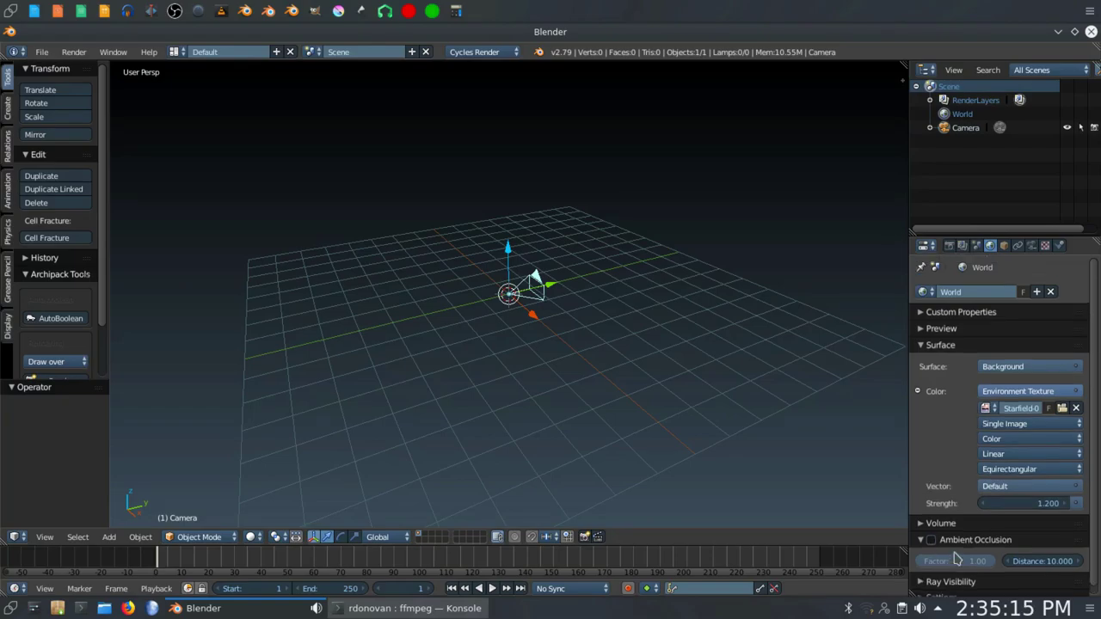
scroll(956, 559, "down", 1)
scroll(972, 550, "down", 5)
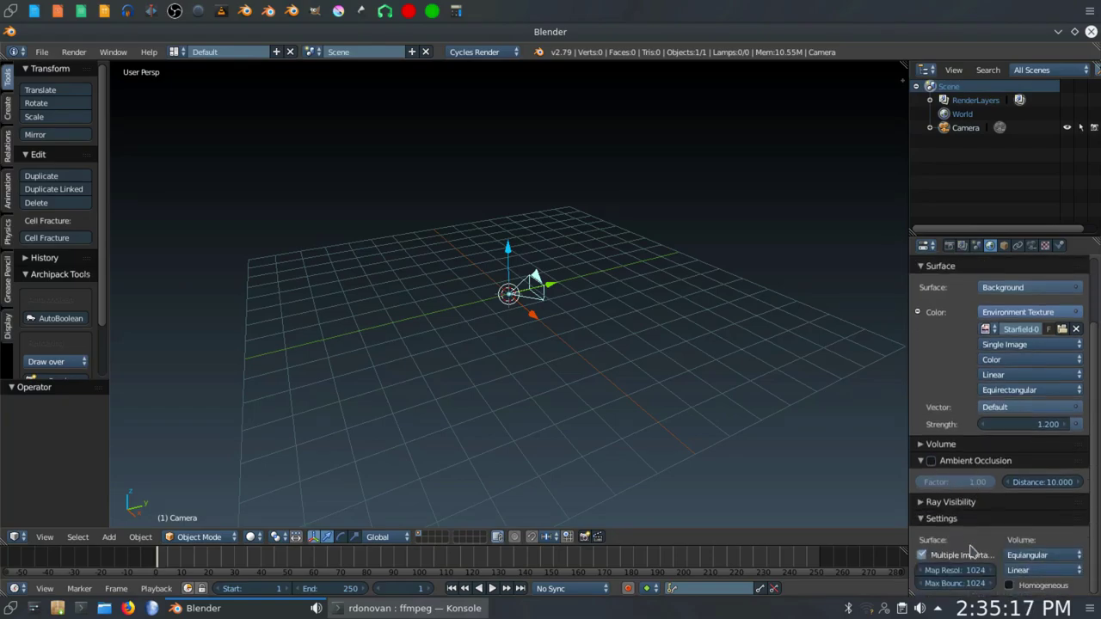
scroll(972, 550, "up", 2)
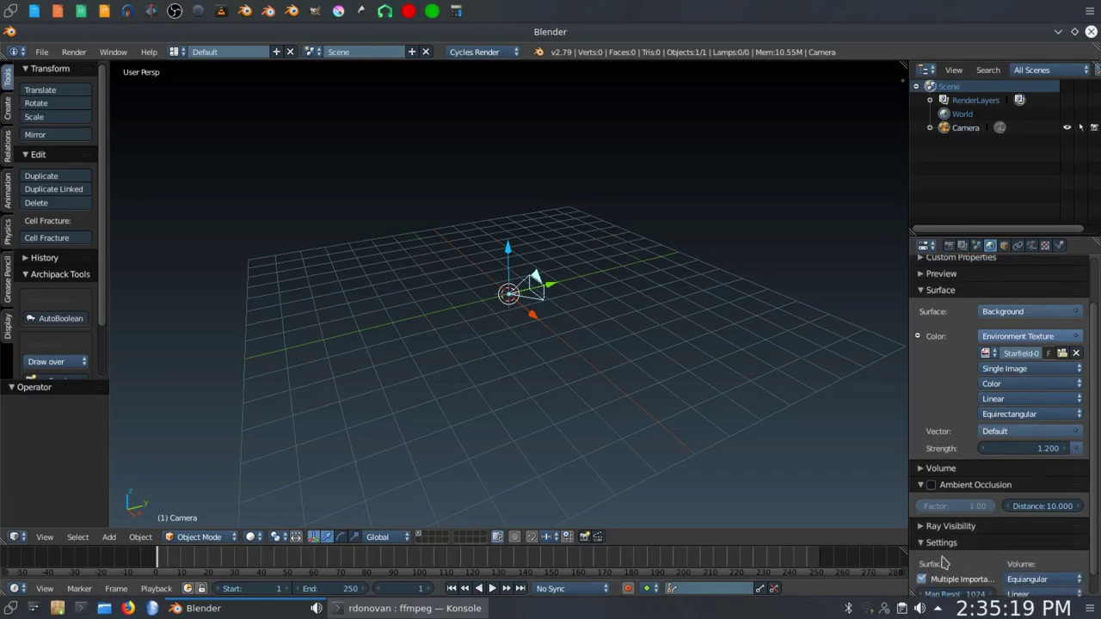
scroll(980, 517, "up", 5)
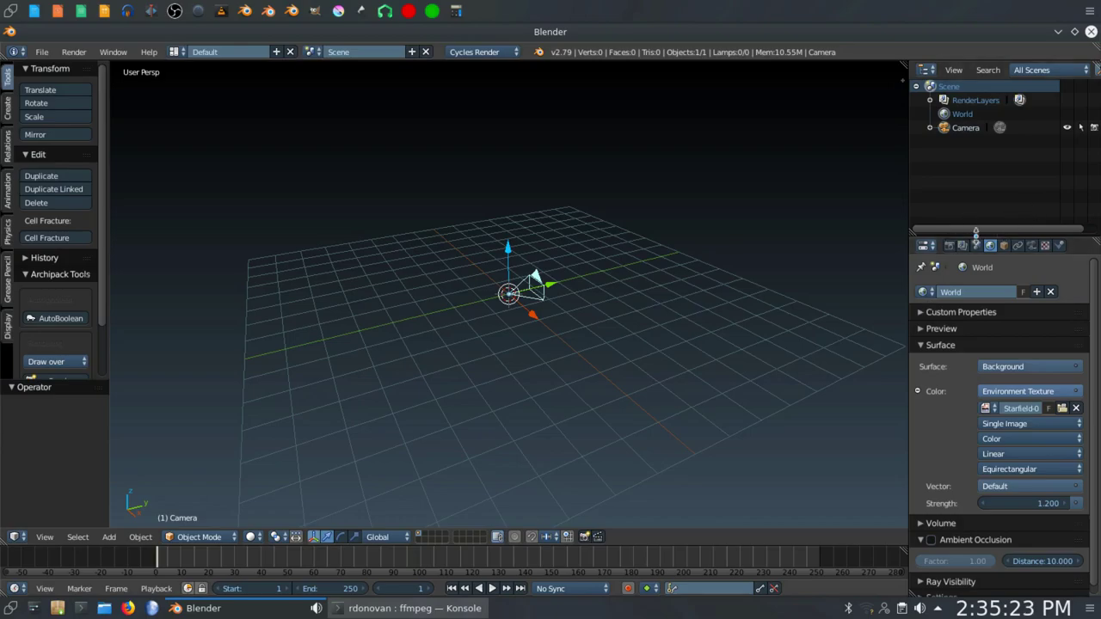
Set the camera's clipping start to 0.05 and its clipping end to 500.
left_click(1031, 246)
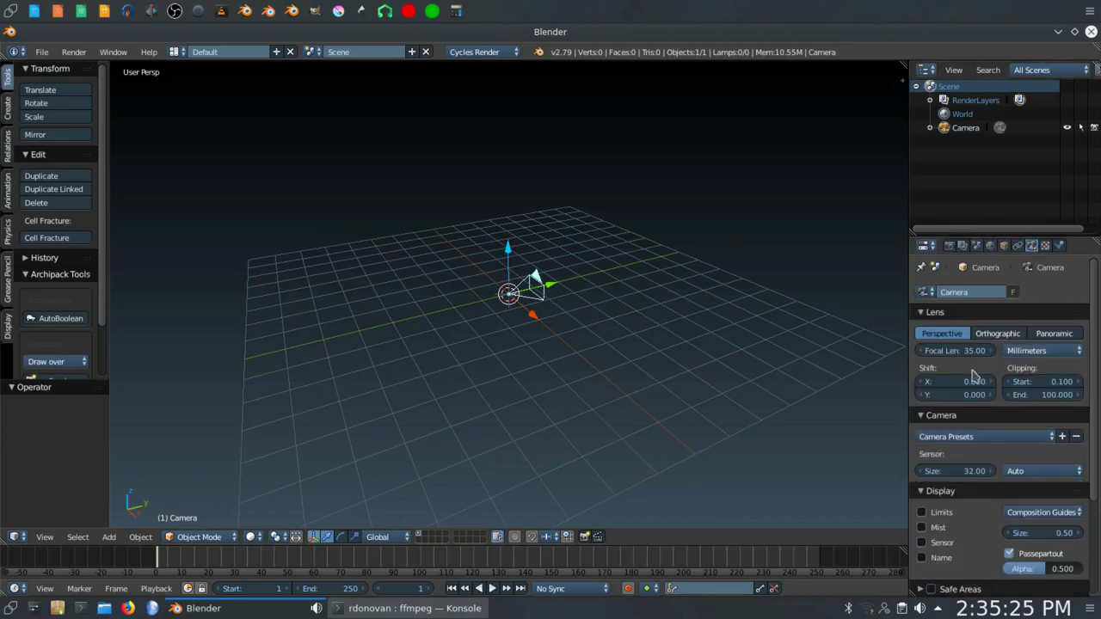
left_click(1027, 381)
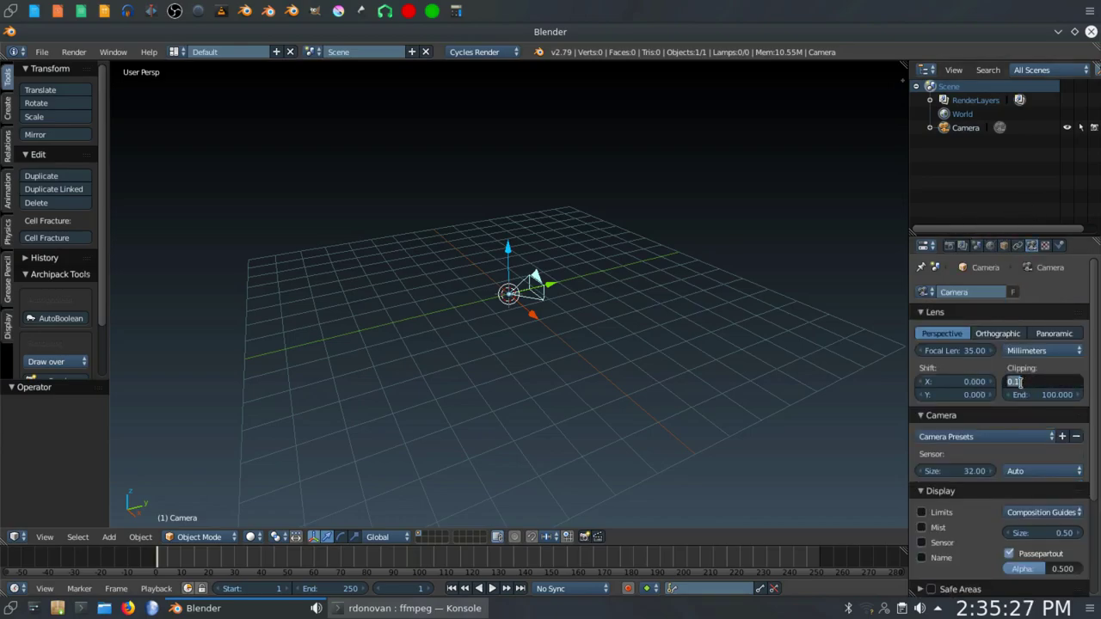
key("BackSpace")
type(".05")
key("Return")
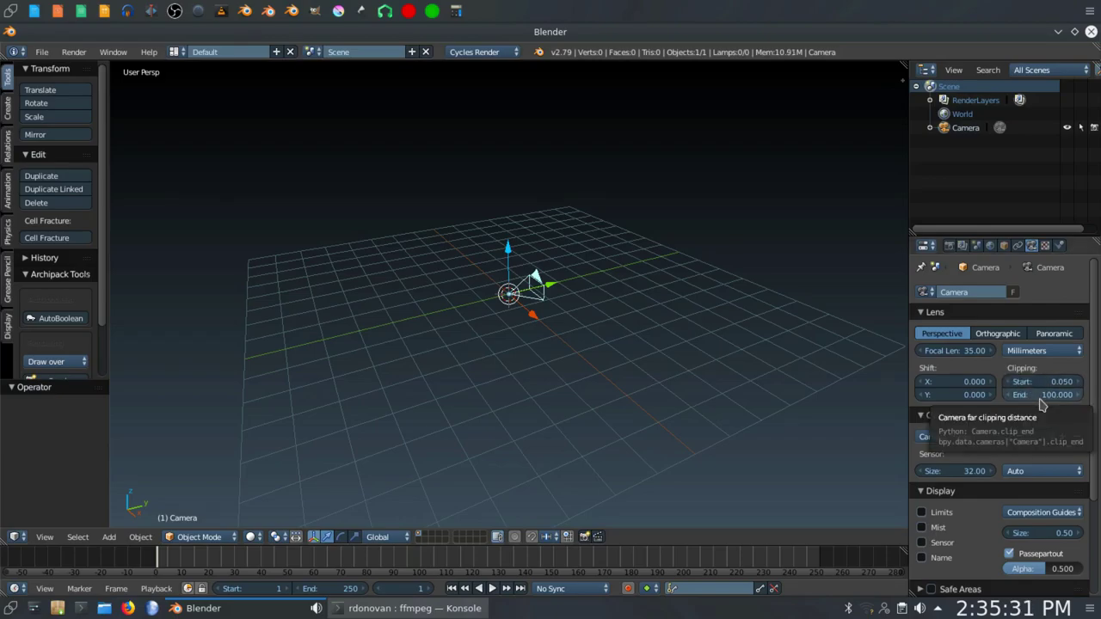
left_click(1038, 398)
type("500")
key("Return")
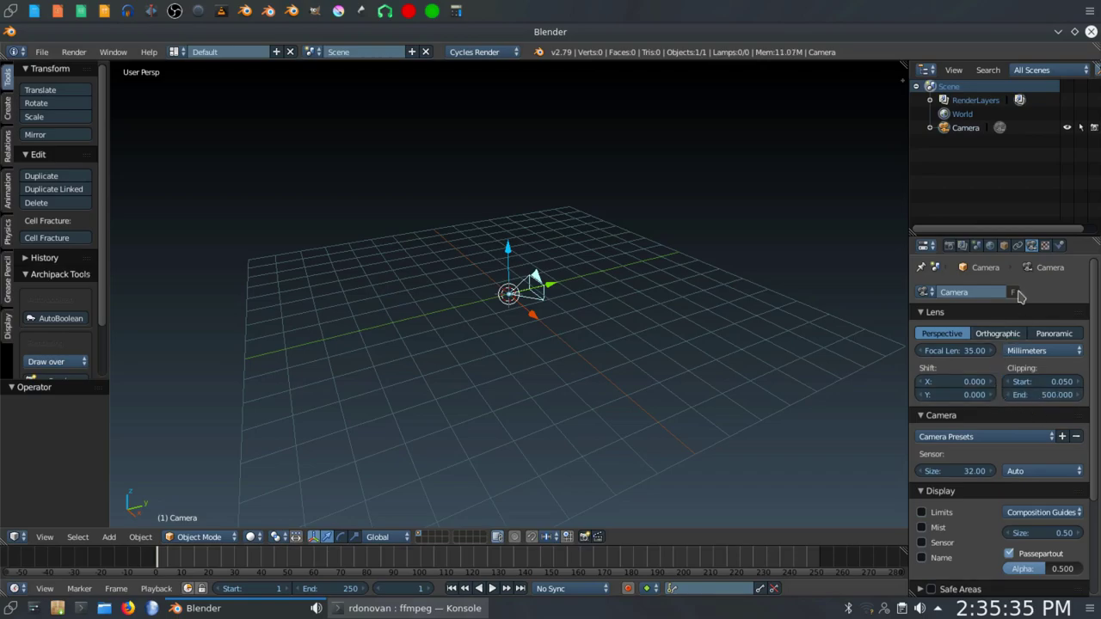
Check the render output settings, and scale the camera object by 0.1.
left_click(949, 246)
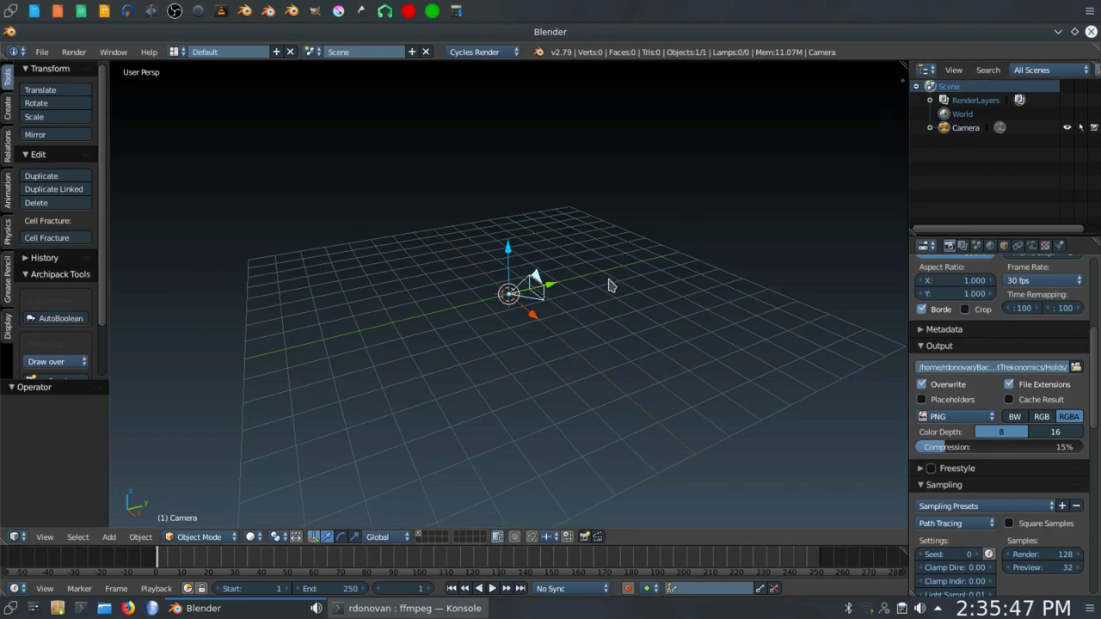
key("s")
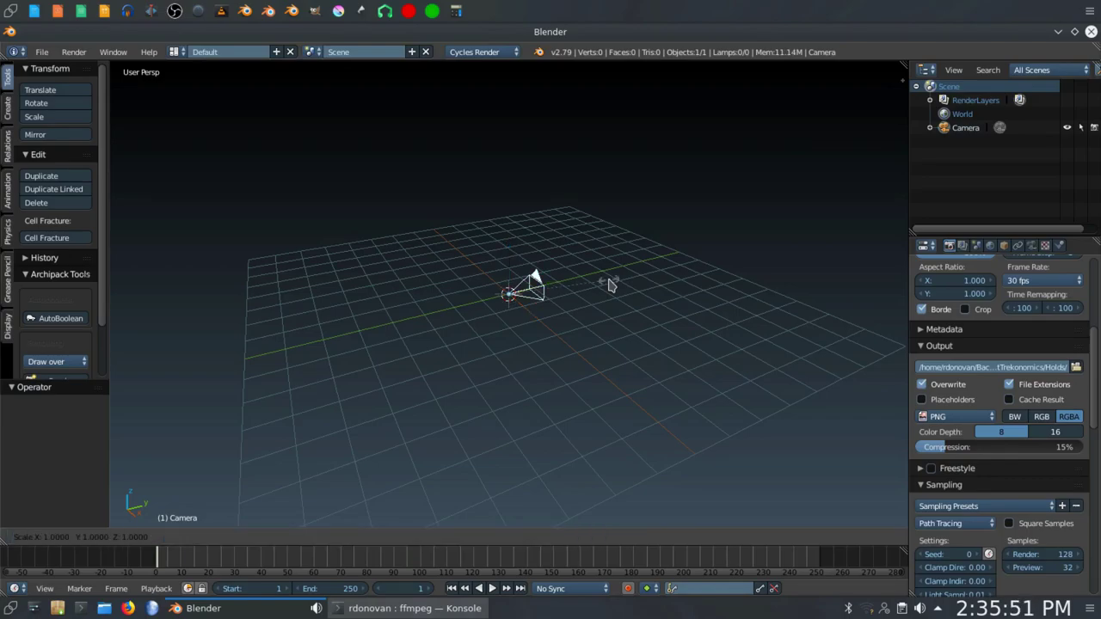
type(".1")
key("Return")
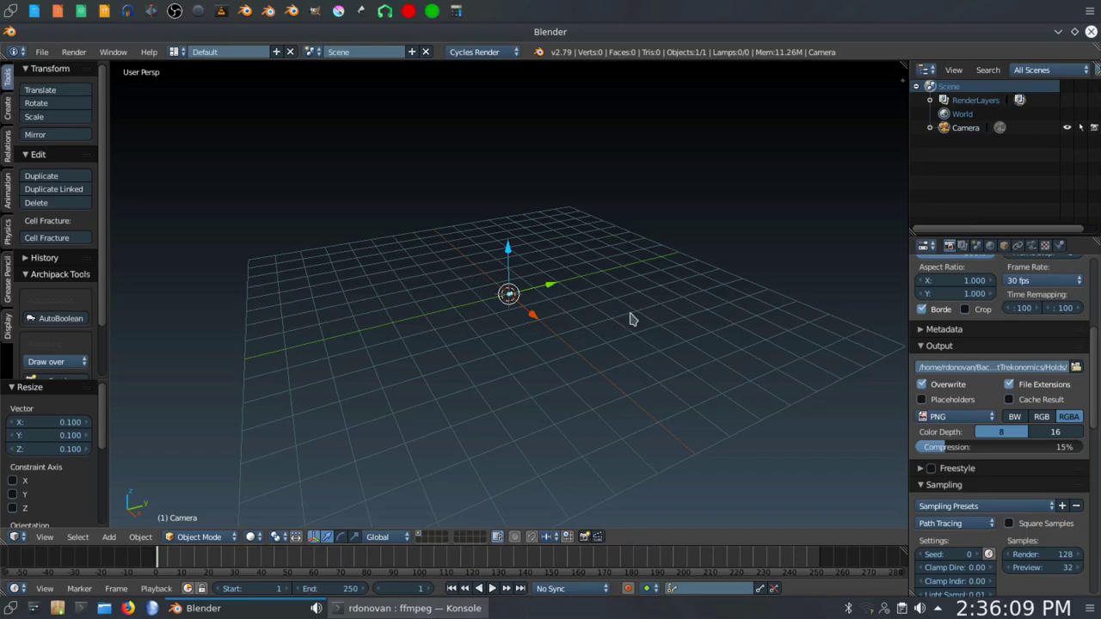
Append the Altors-Armed object from WarpFieldAltors5.blend in the BlendFiles folder.
left_click(41, 51)
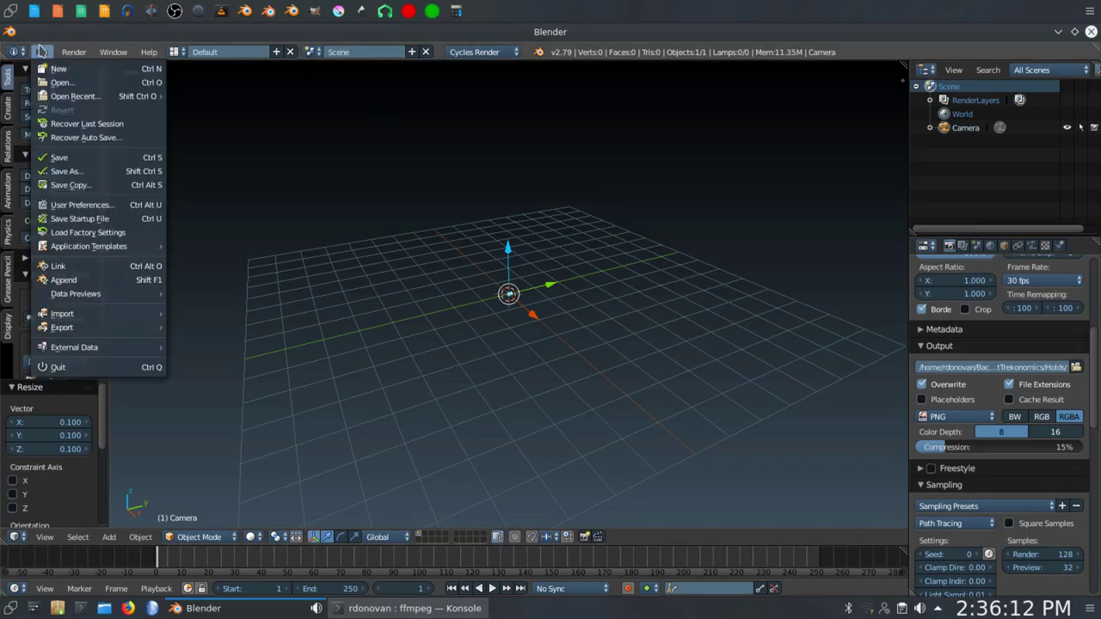
left_click(64, 281)
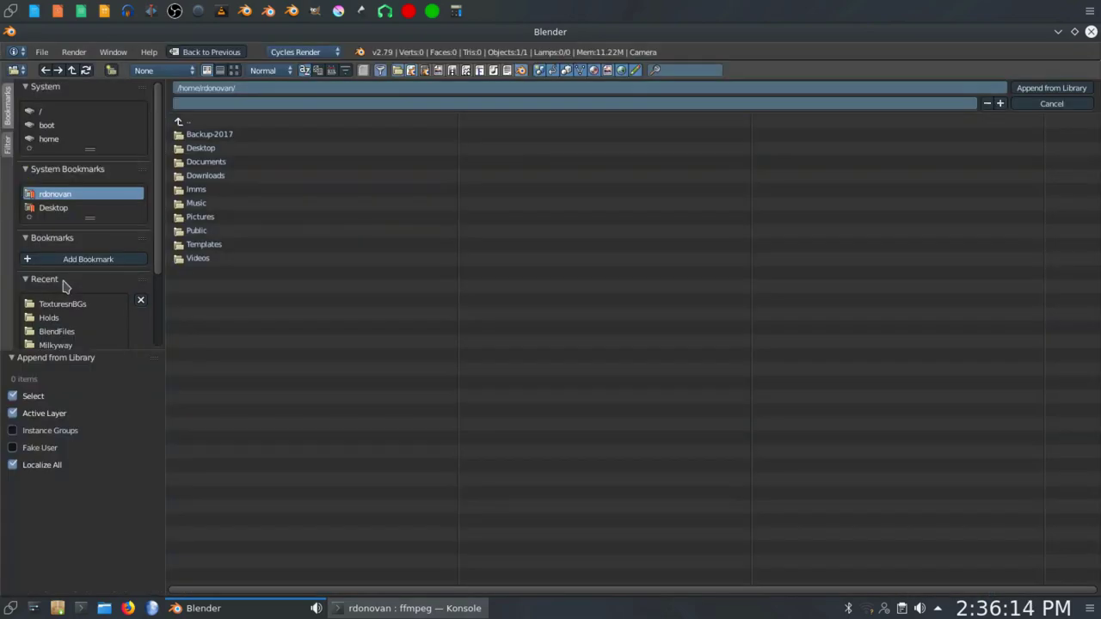
left_click(56, 331)
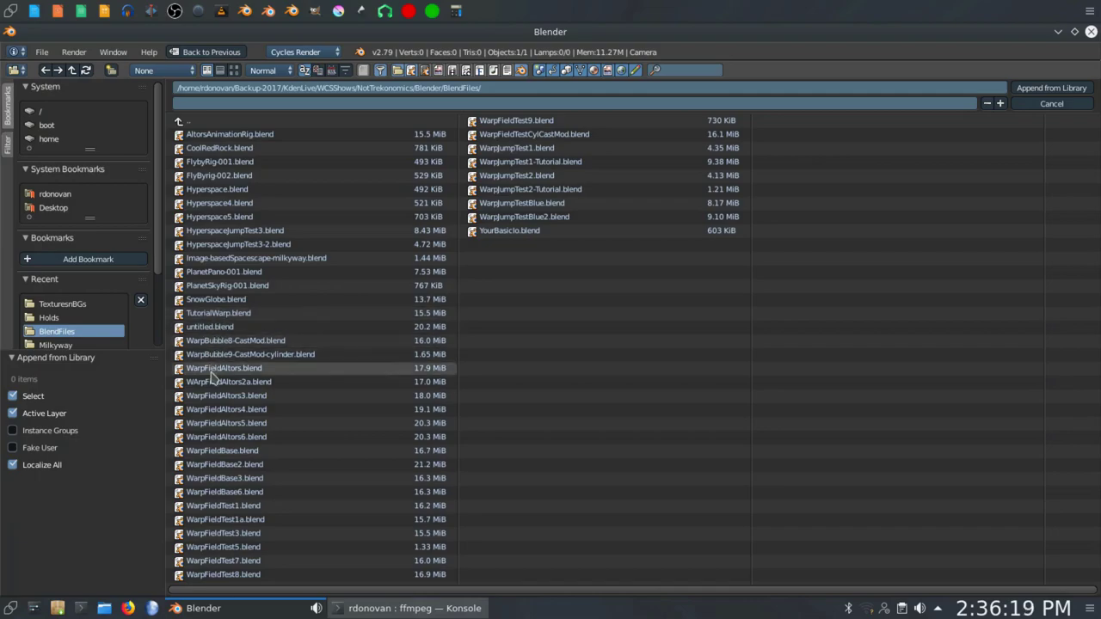
double_click(221, 423)
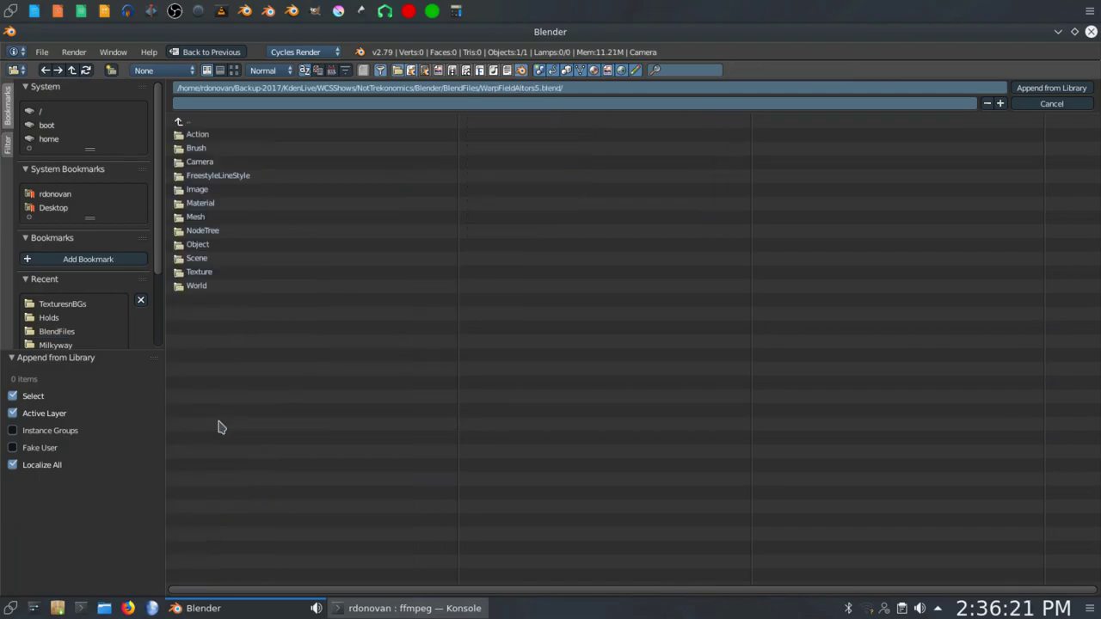
left_click(205, 247)
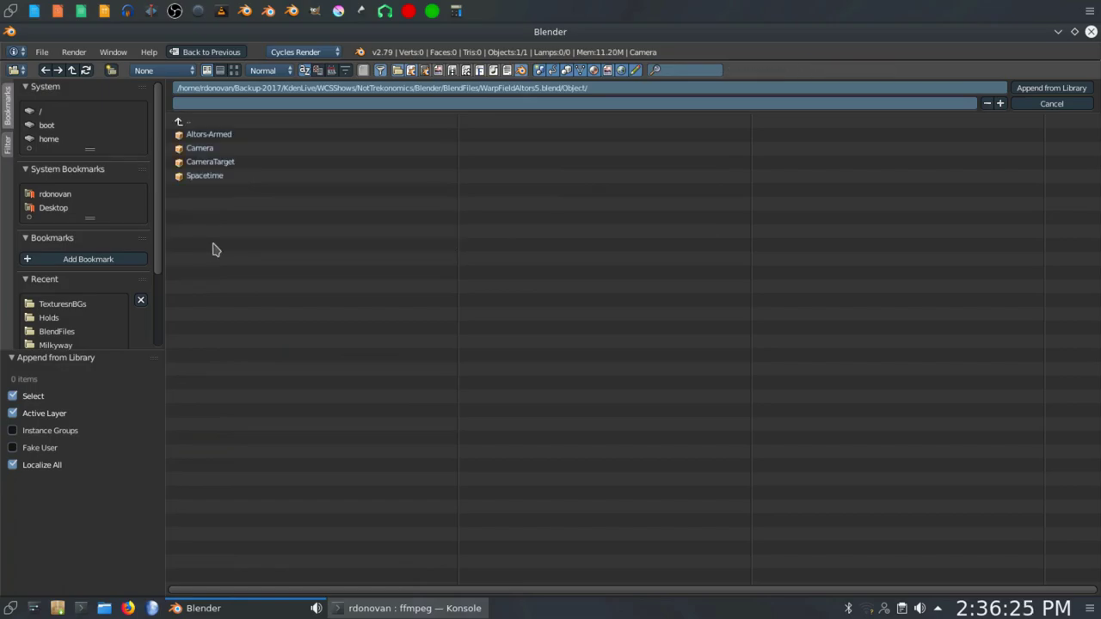
left_click(230, 136)
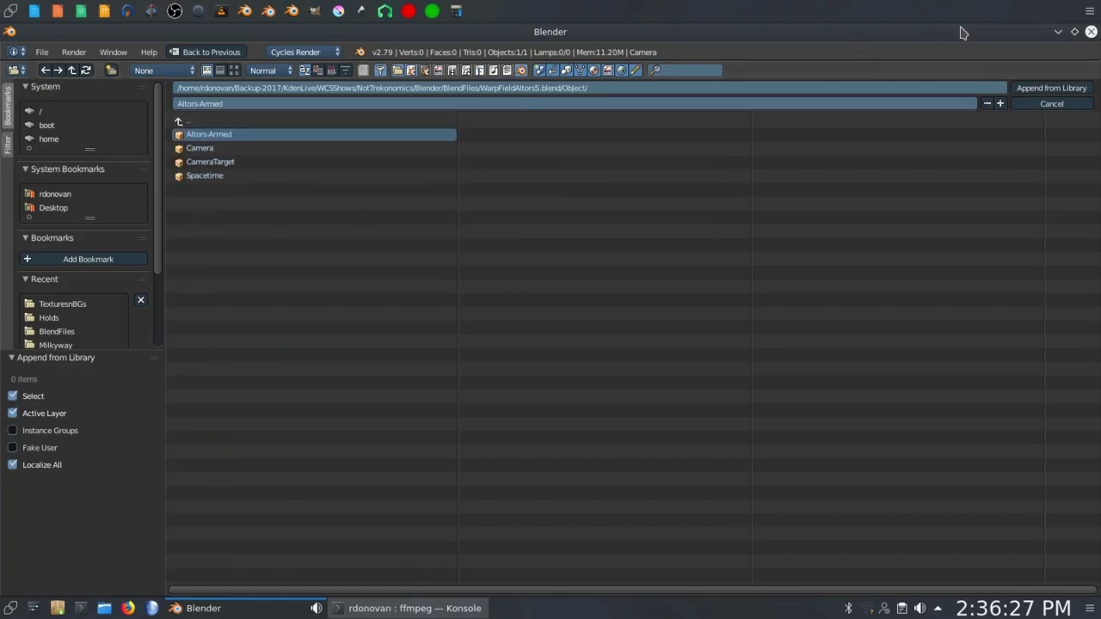
left_click(1031, 88)
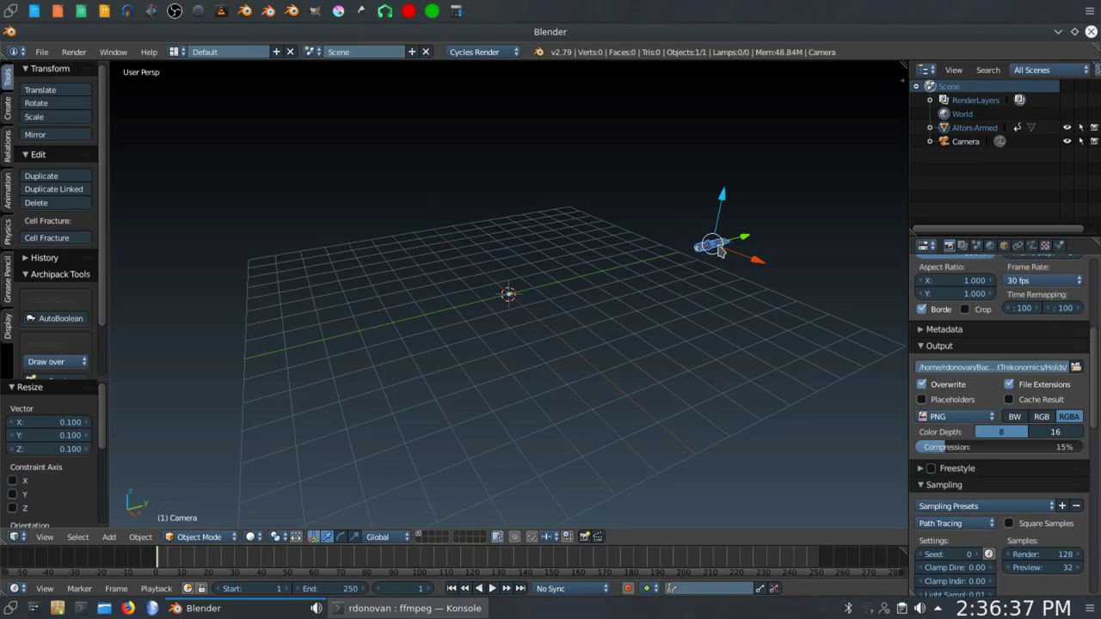
Delete all of the appended ship's keyframes in the Dope Sheet and return to the 3D View.
left_click(14, 537)
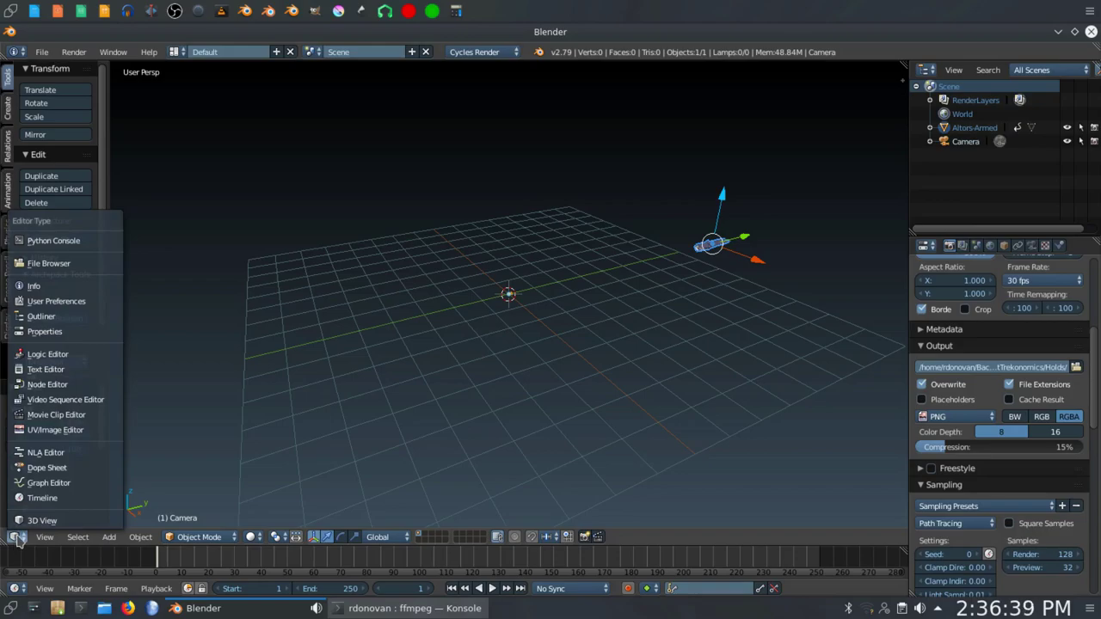
left_click(36, 468)
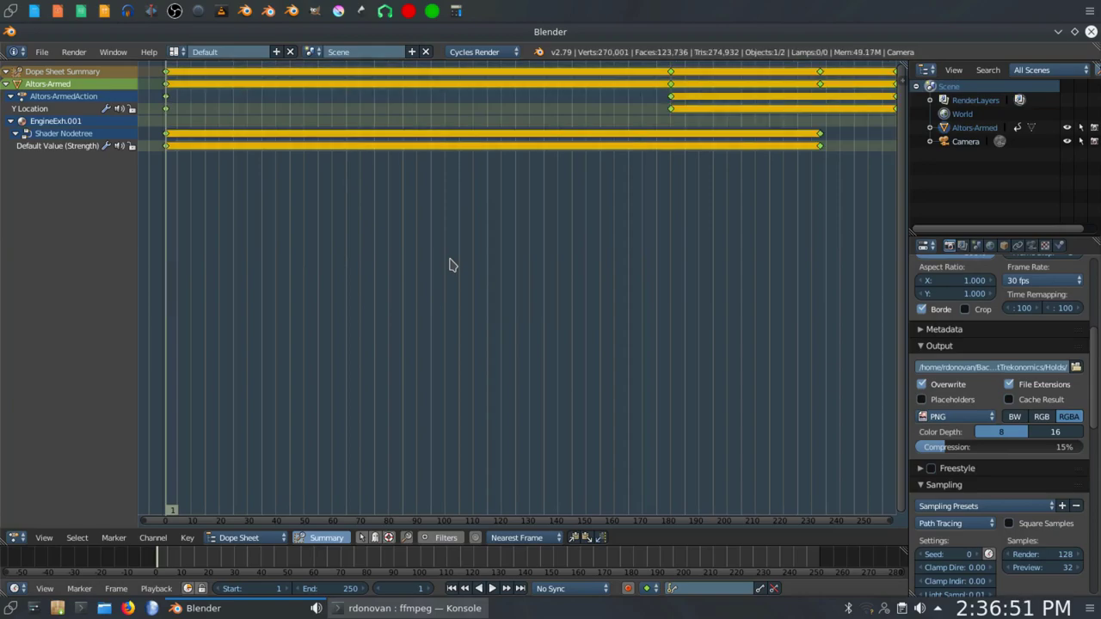
key("x")
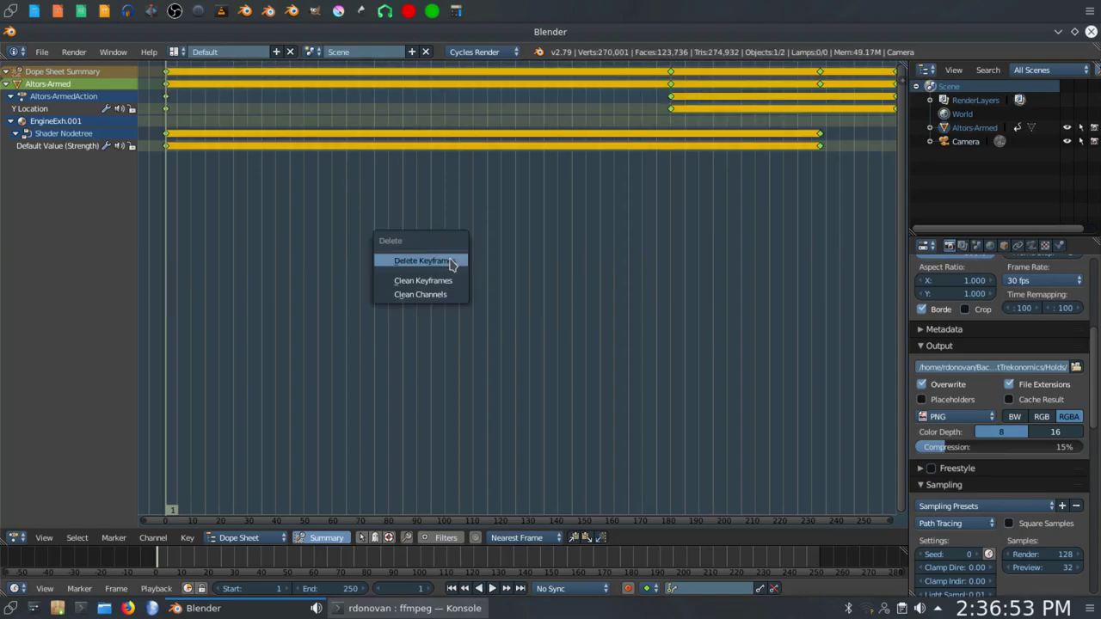
left_click(451, 263)
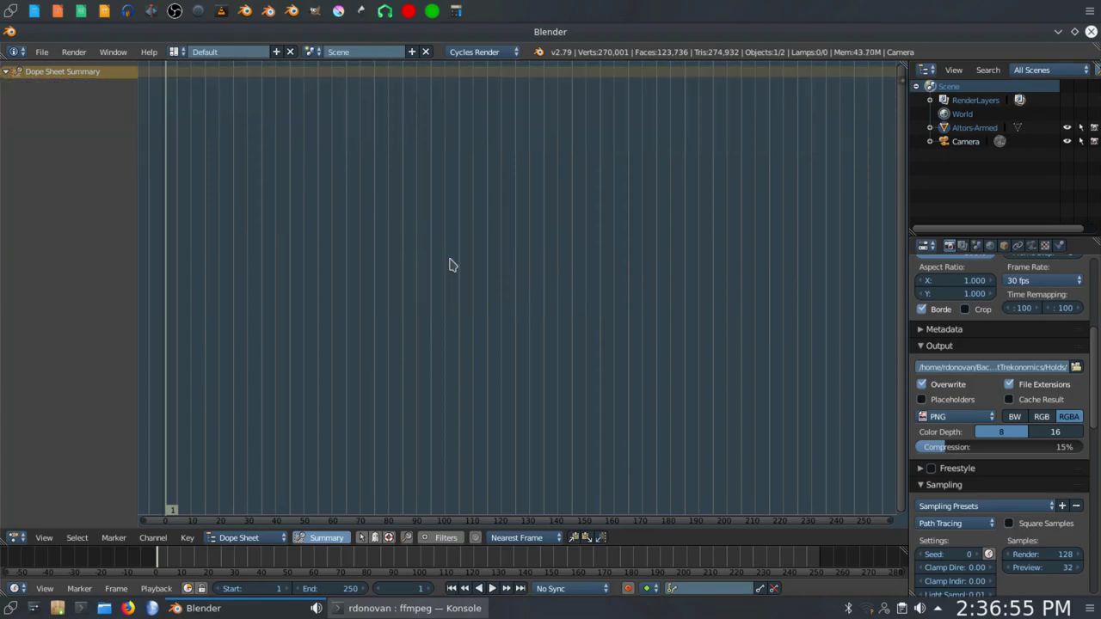
left_click(14, 538)
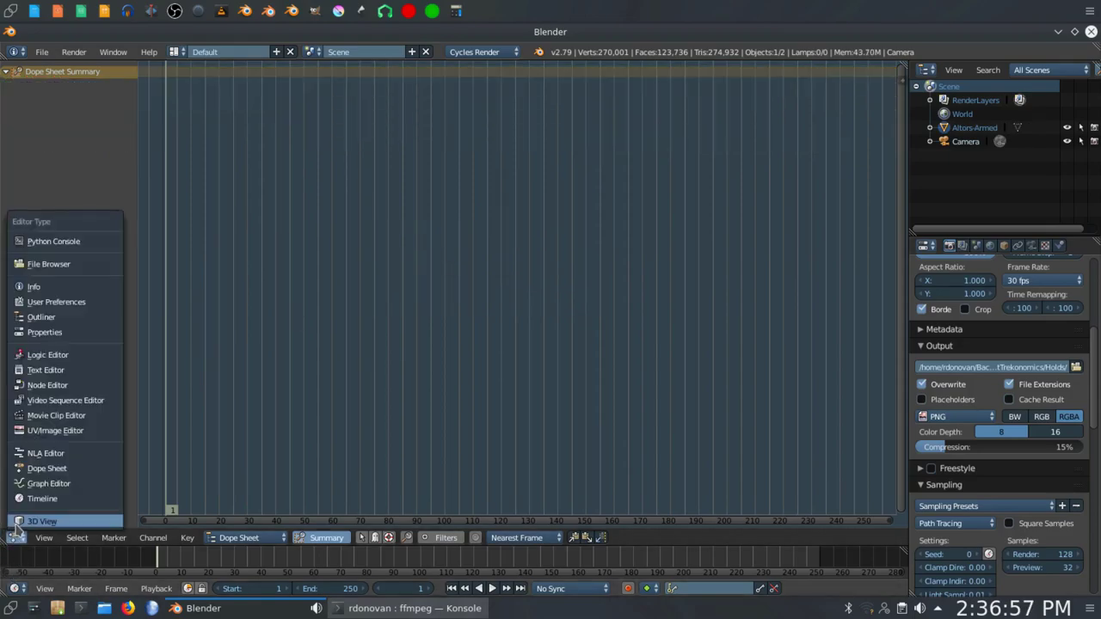
left_click(17, 521)
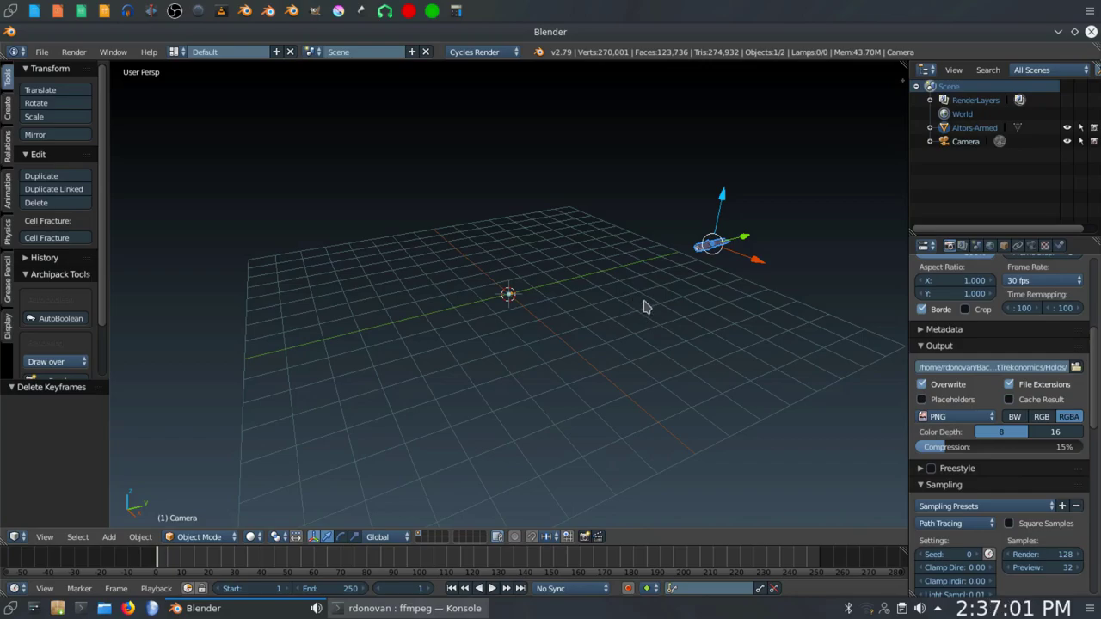
Make Altors-Armed the active object, enlarge the outliner area, and snap the ship to the 3D cursor.
left_click(958, 131)
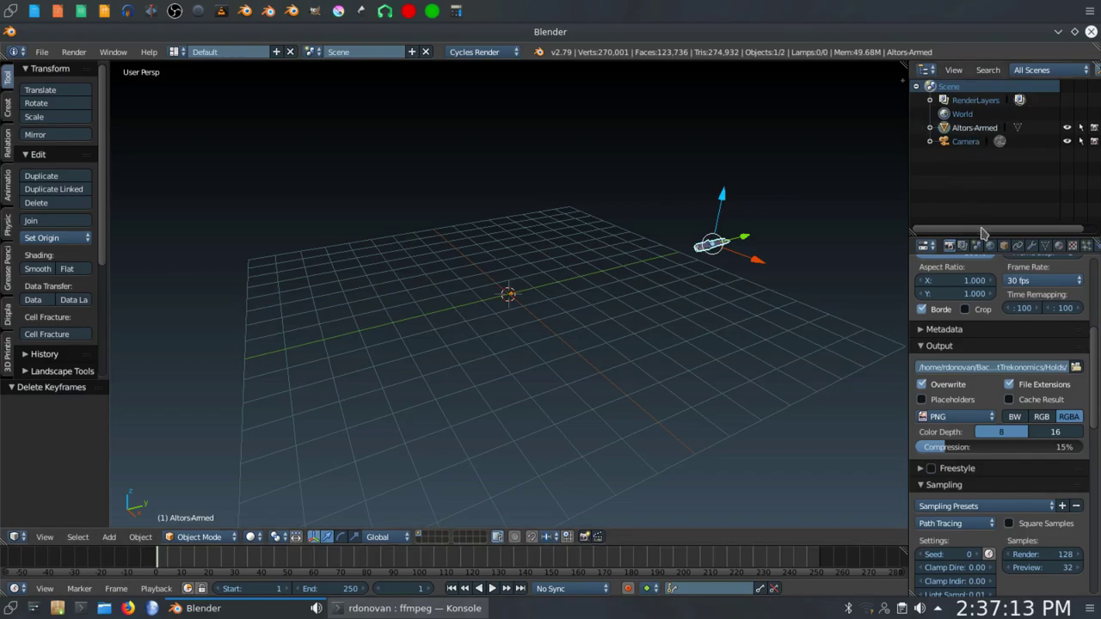
left_click_drag(987, 229, 994, 276)
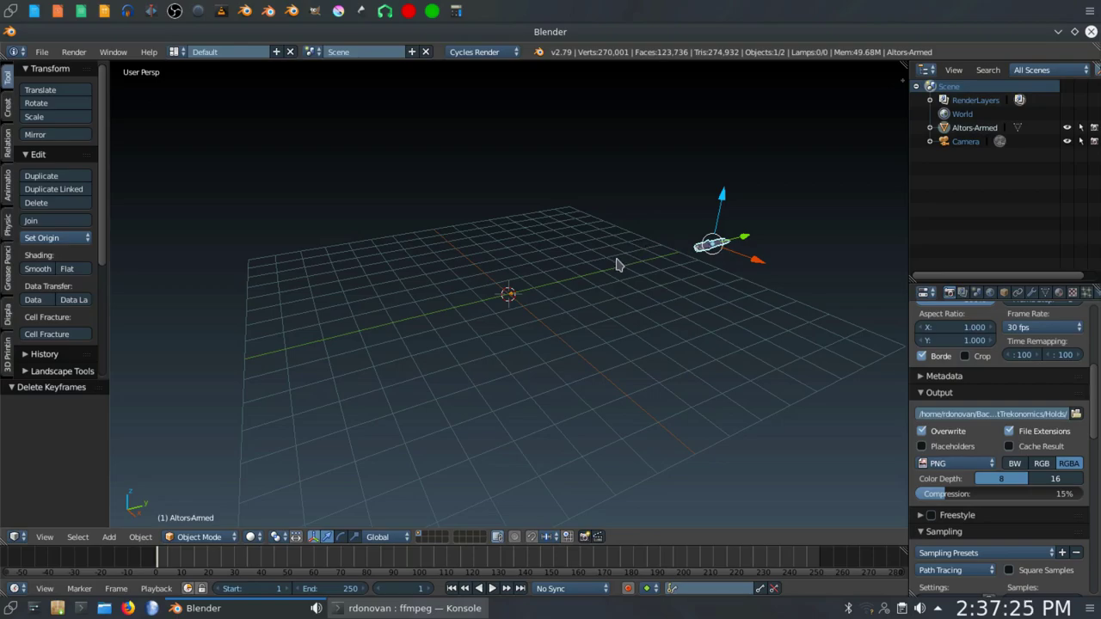
key("shift+s")
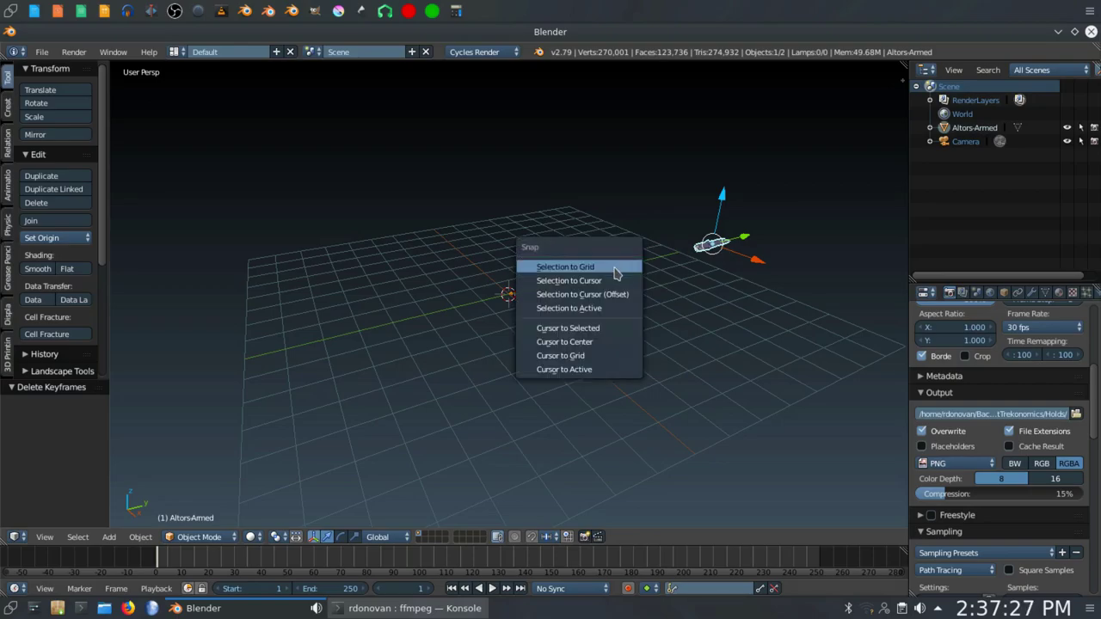
left_click(611, 282)
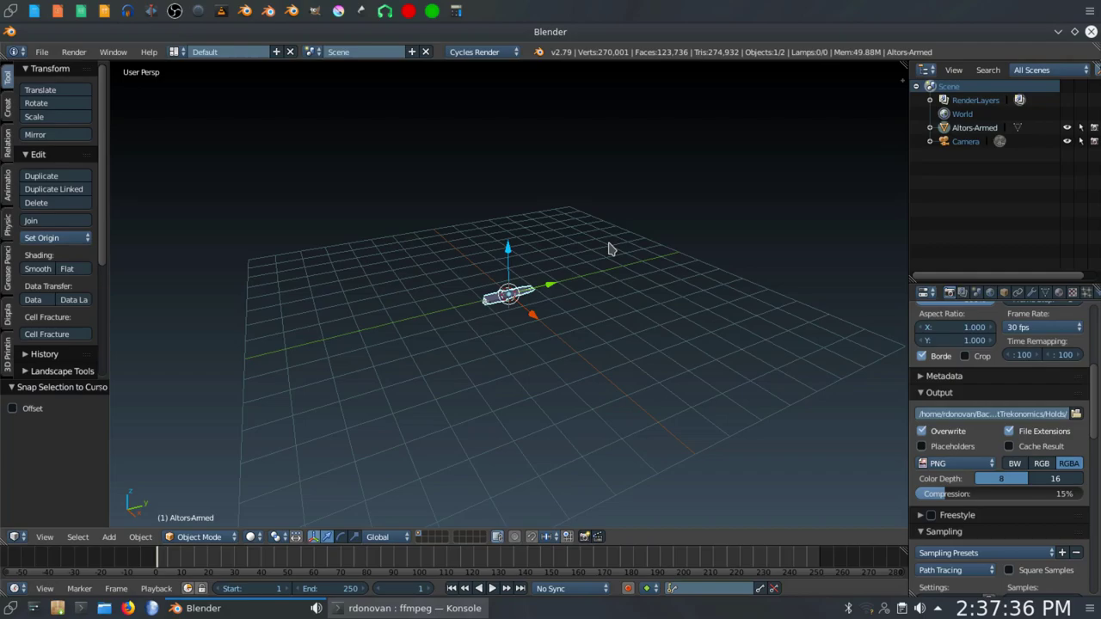
Add a cylinder mesh with 64 vertices around the ship.
key("shift+a")
mouse_move(609, 245)
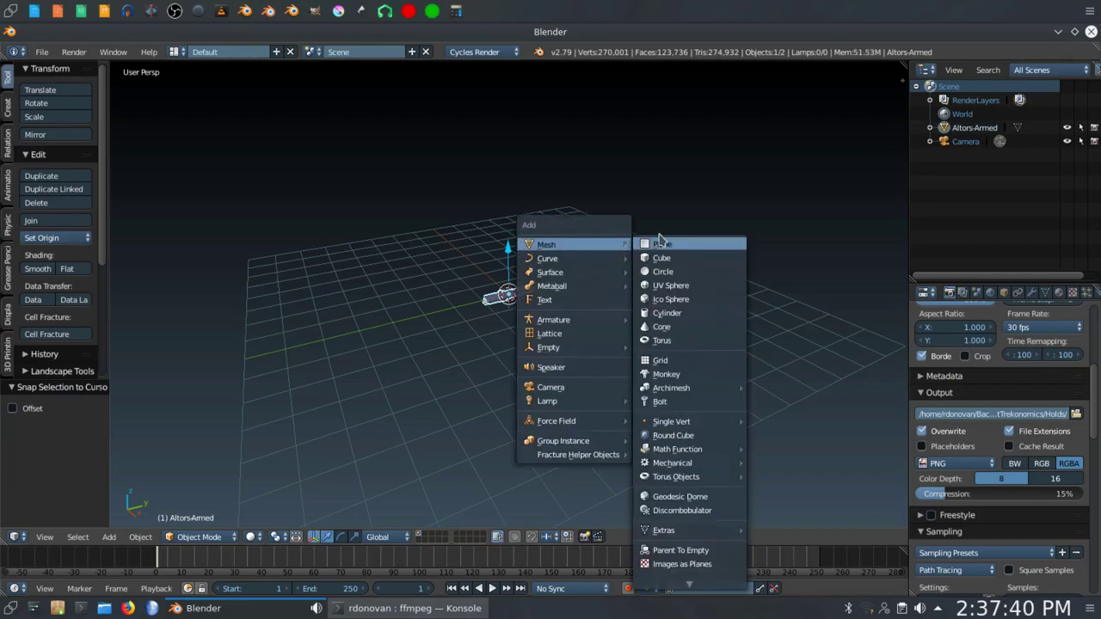
left_click(679, 313)
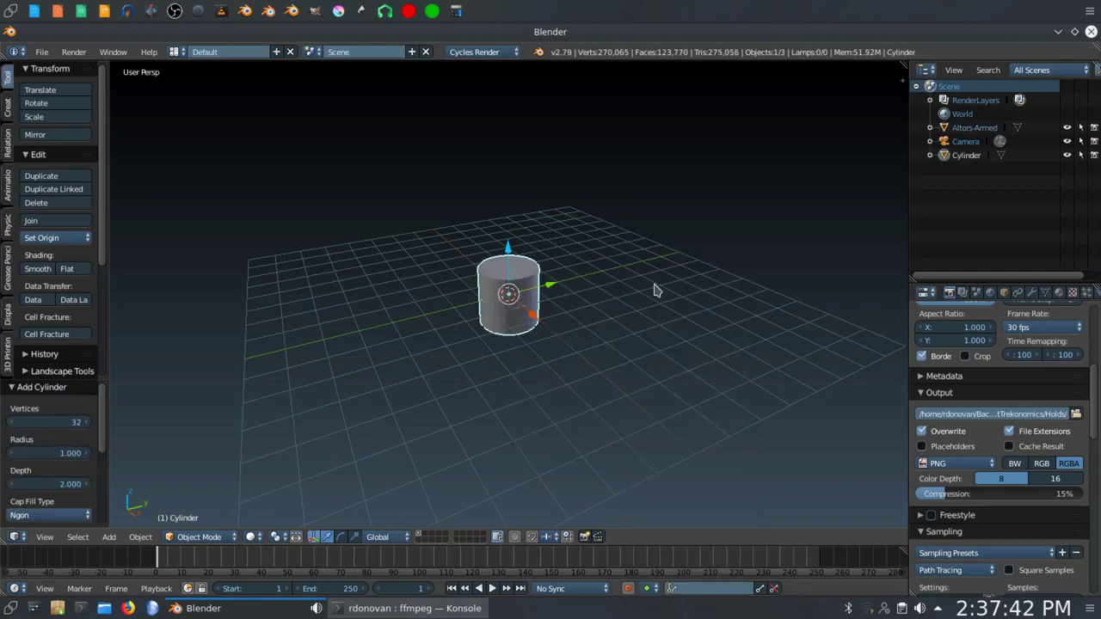
left_click(56, 421)
type("6")
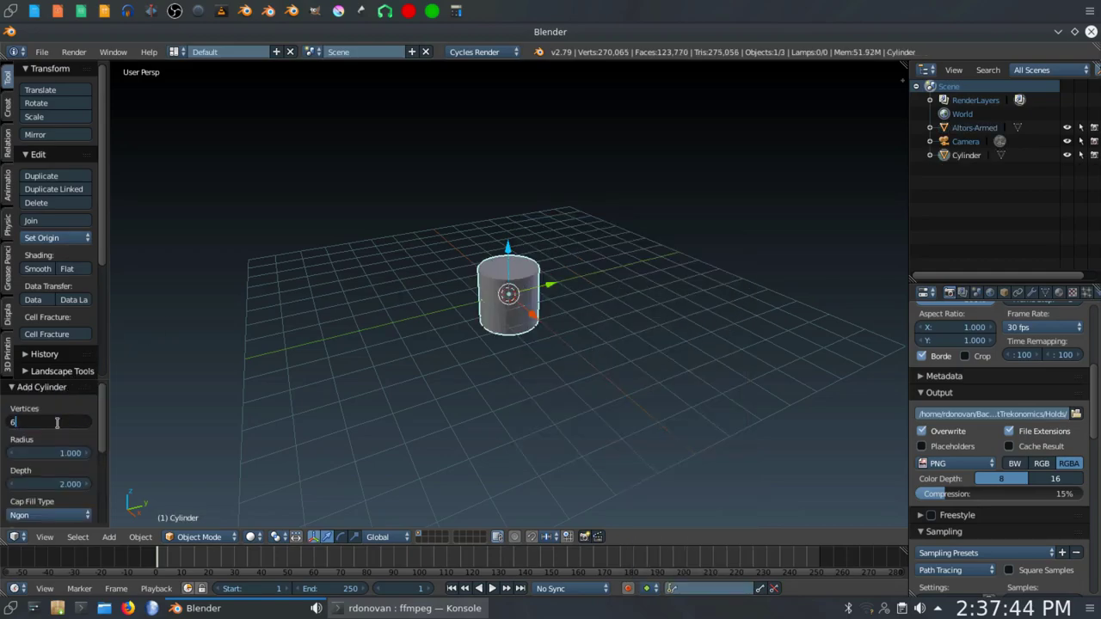
type("4")
key("Return")
Set the new cylinder's cap fill type to Nothing and have it generate UVs.
scroll(62, 426, "down", 2)
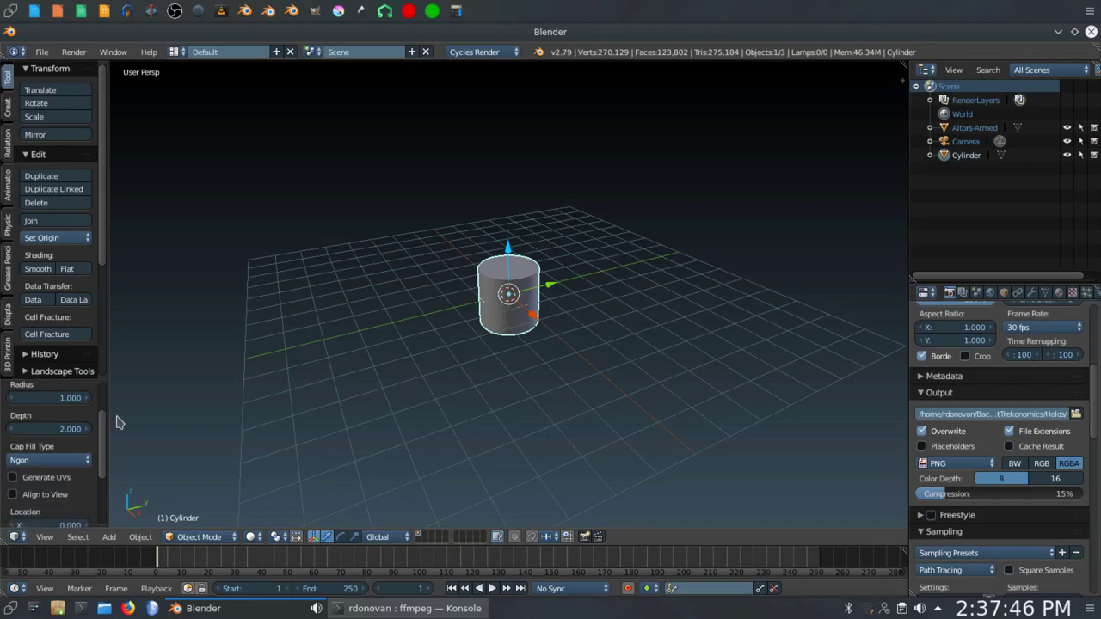
left_click(52, 460)
left_click(53, 443)
left_click(47, 480)
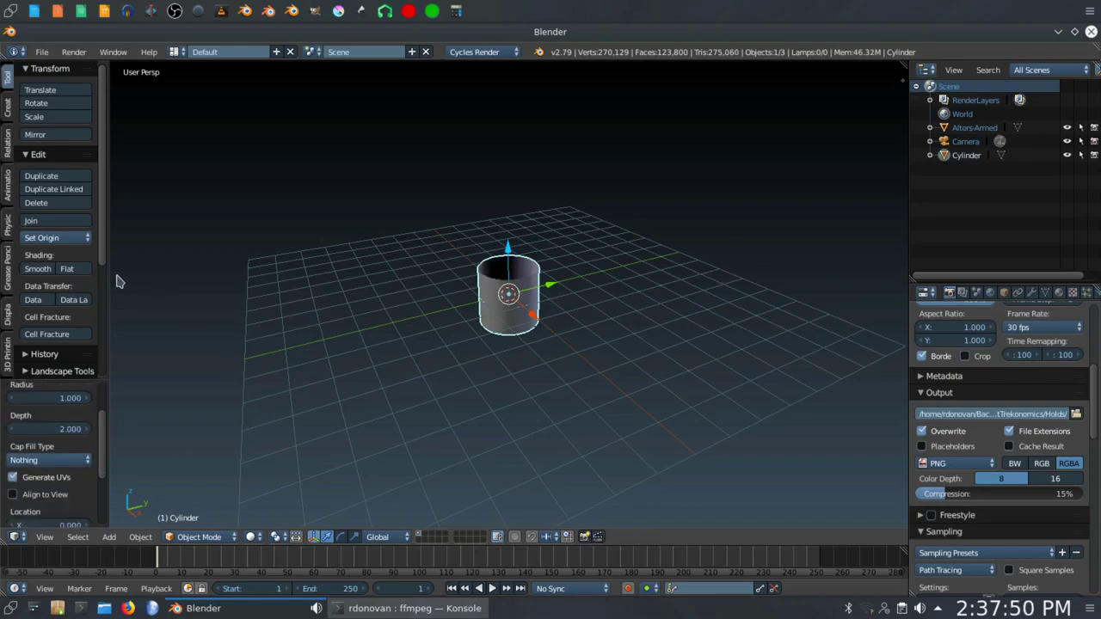
Apply smooth shading to the cylinder and rotate it 90 degrees about the global X axis.
left_click(35, 269)
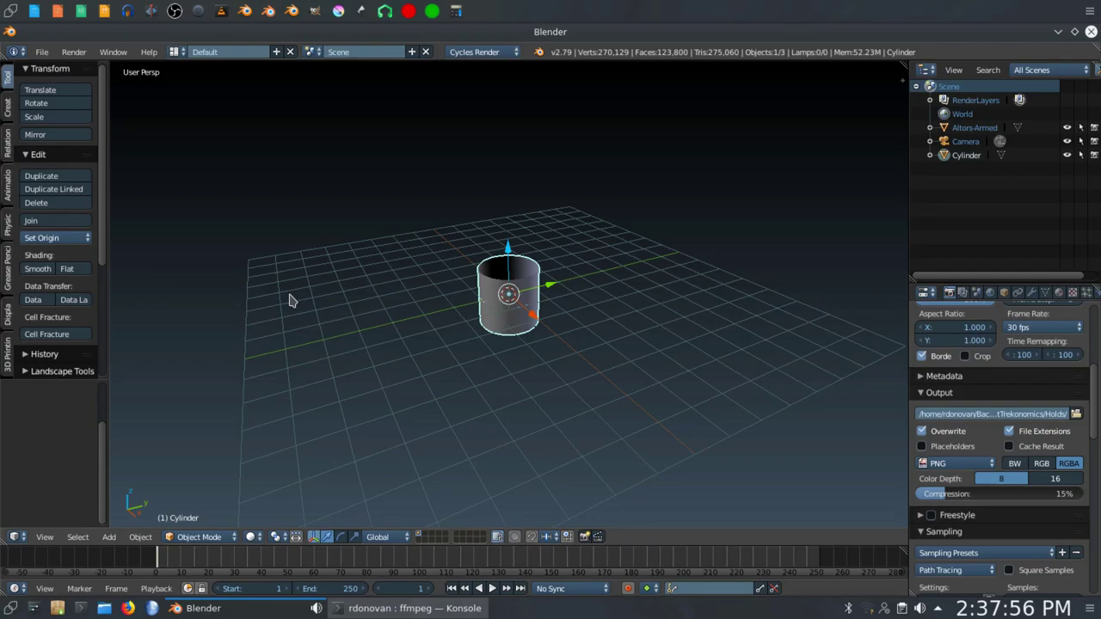
key("r")
key("x")
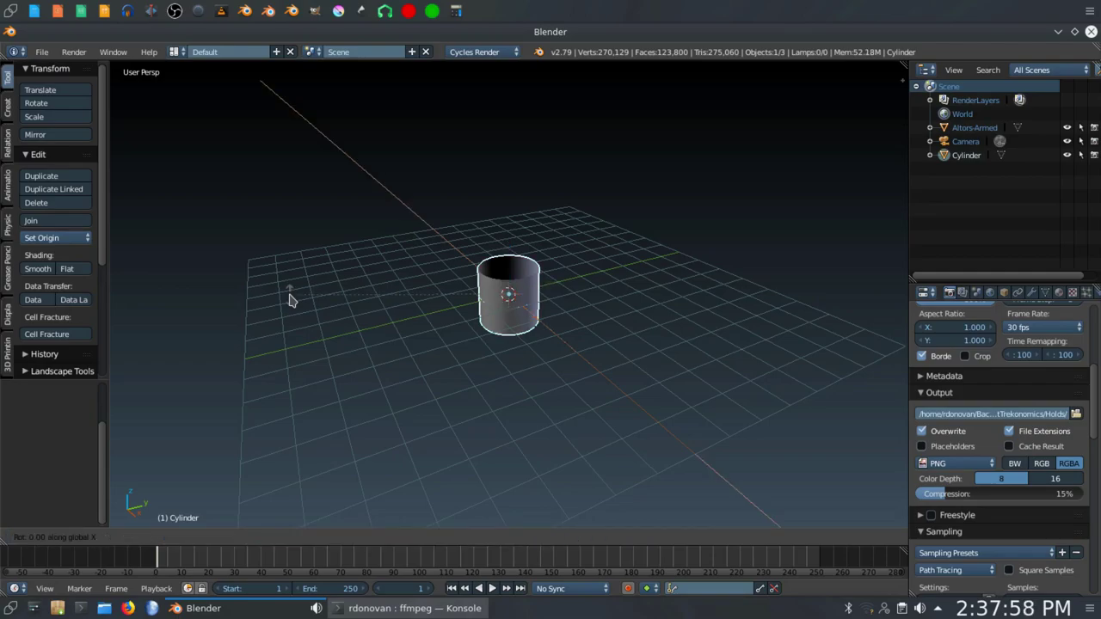
type("90")
key("Return")
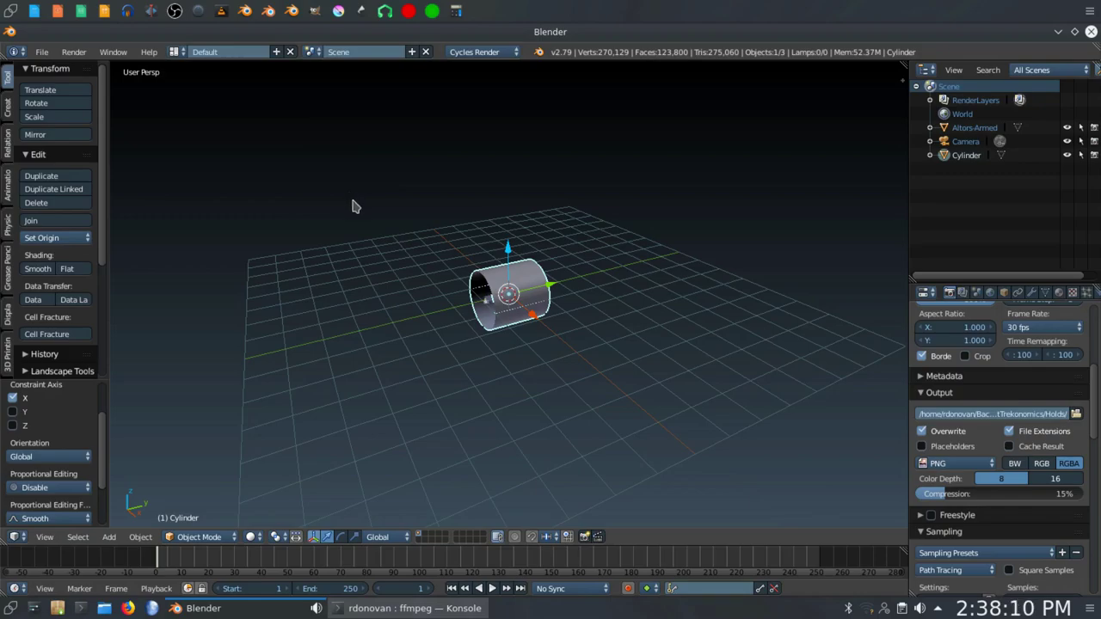
Move the cylinder's entire mesh 1 unit along the global Y axis in Edit Mode, using the orthographic top view.
key("KP_7")
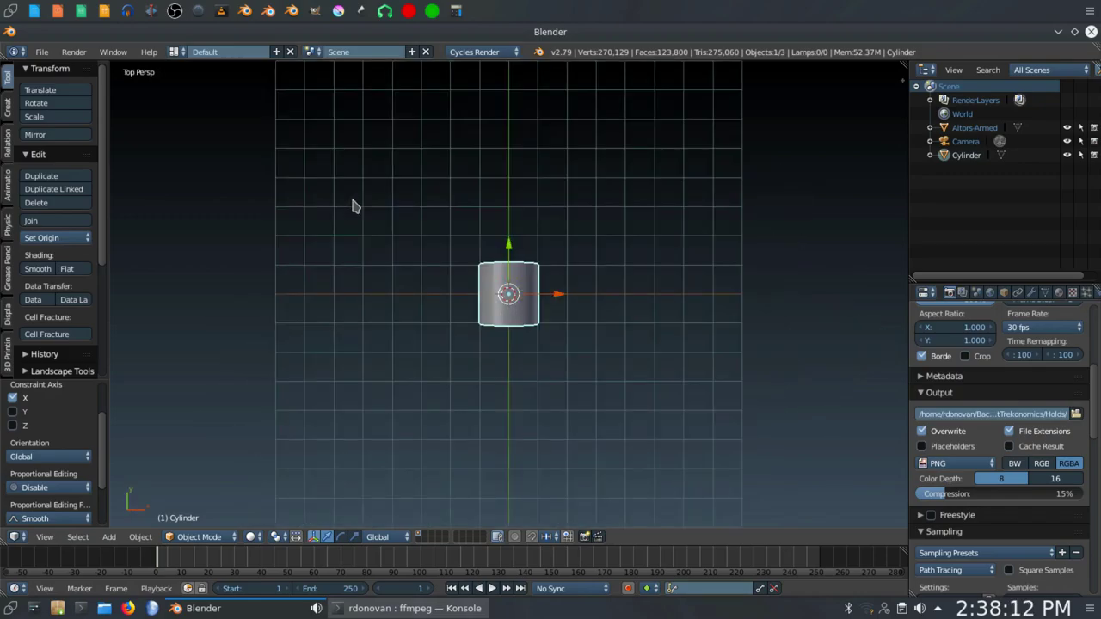
key("KP_5")
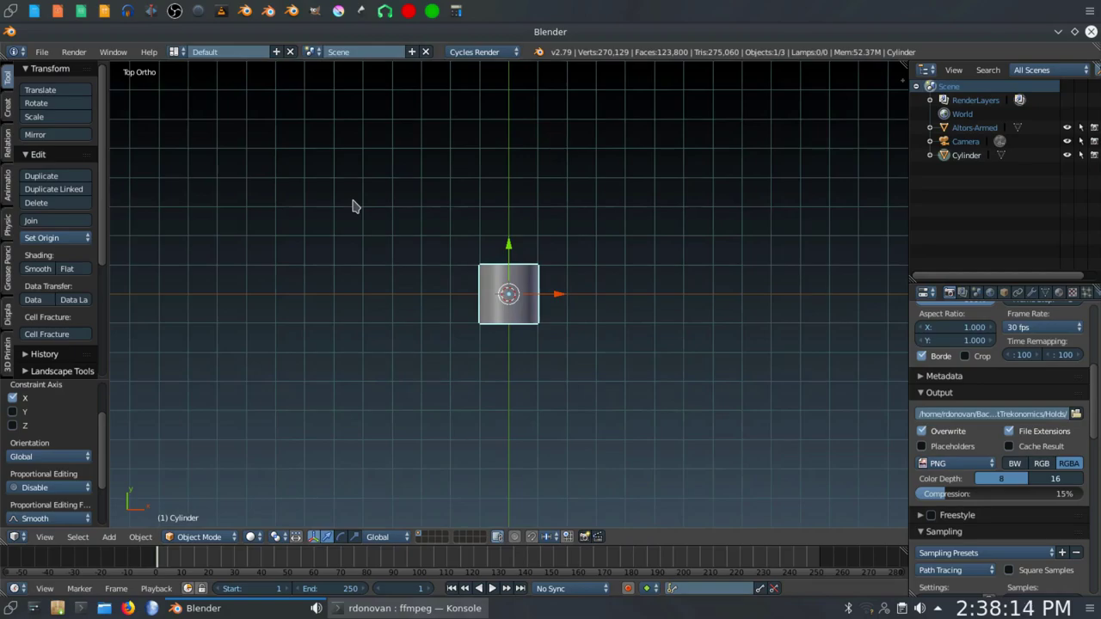
key("Tab")
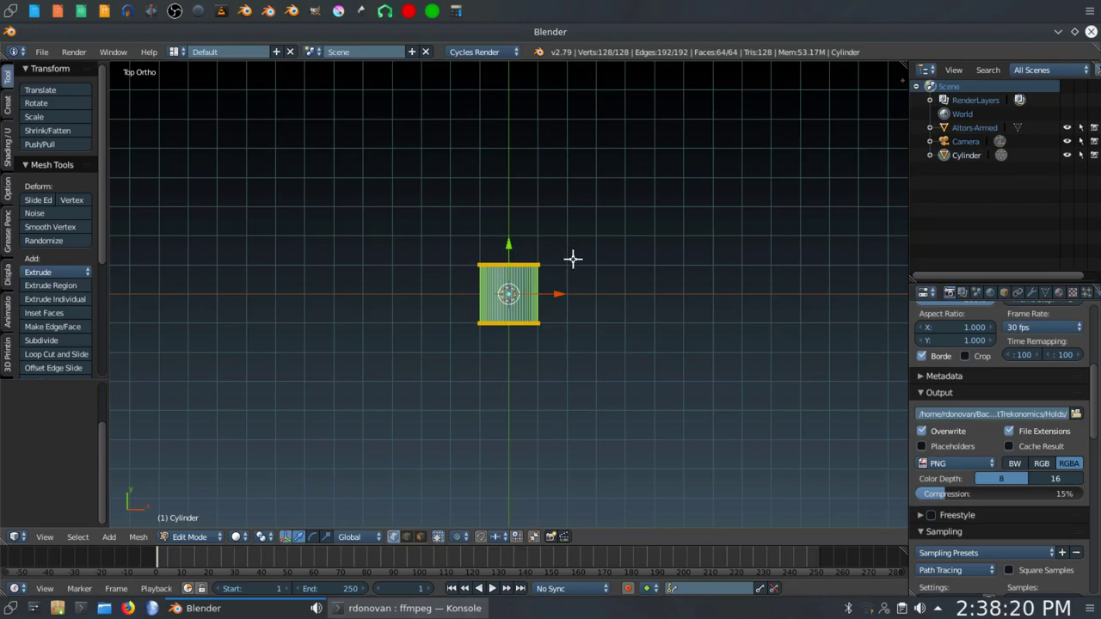
key("g")
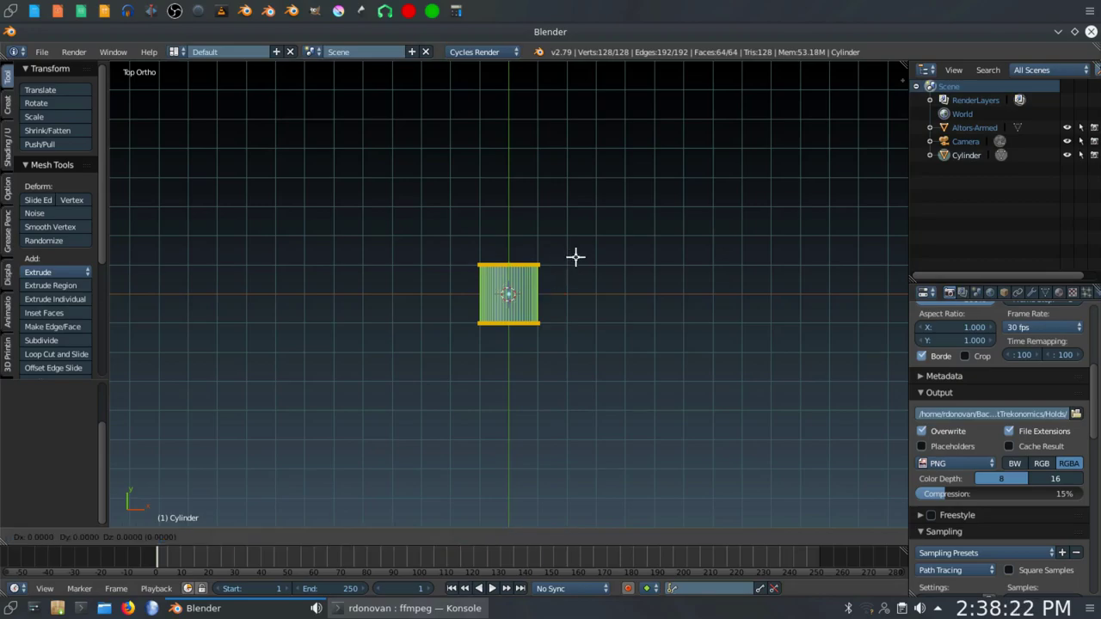
key("y")
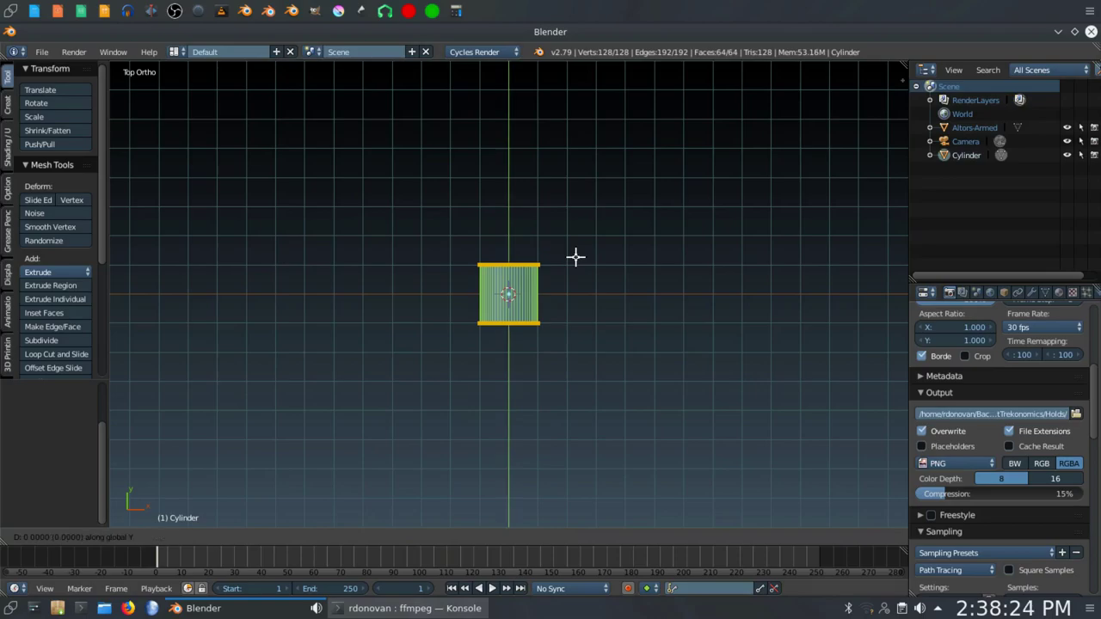
type("1")
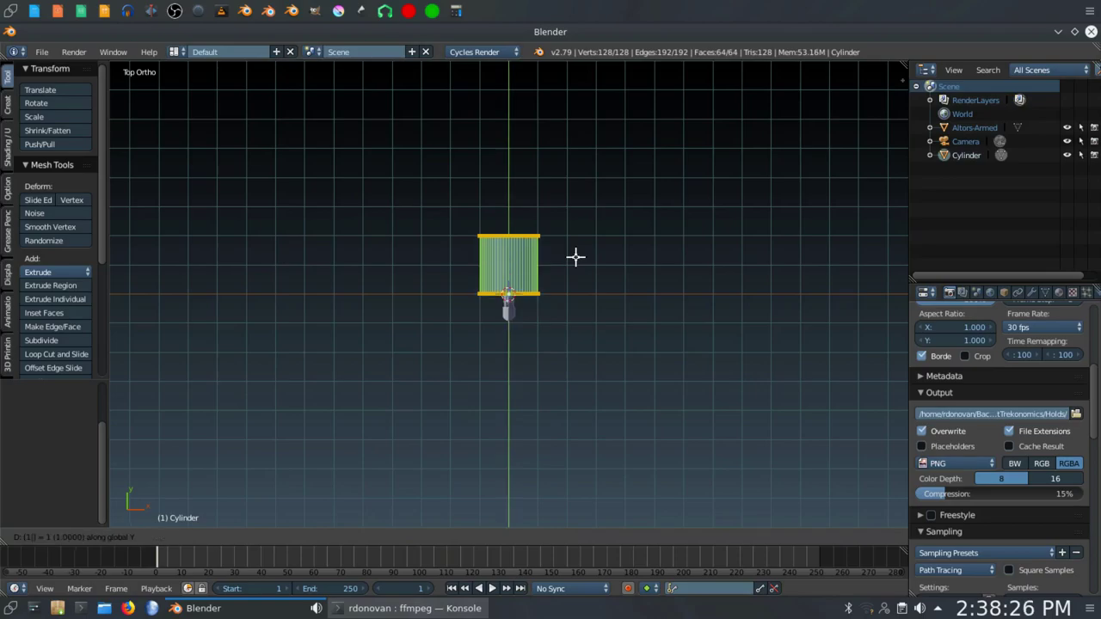
key("Return")
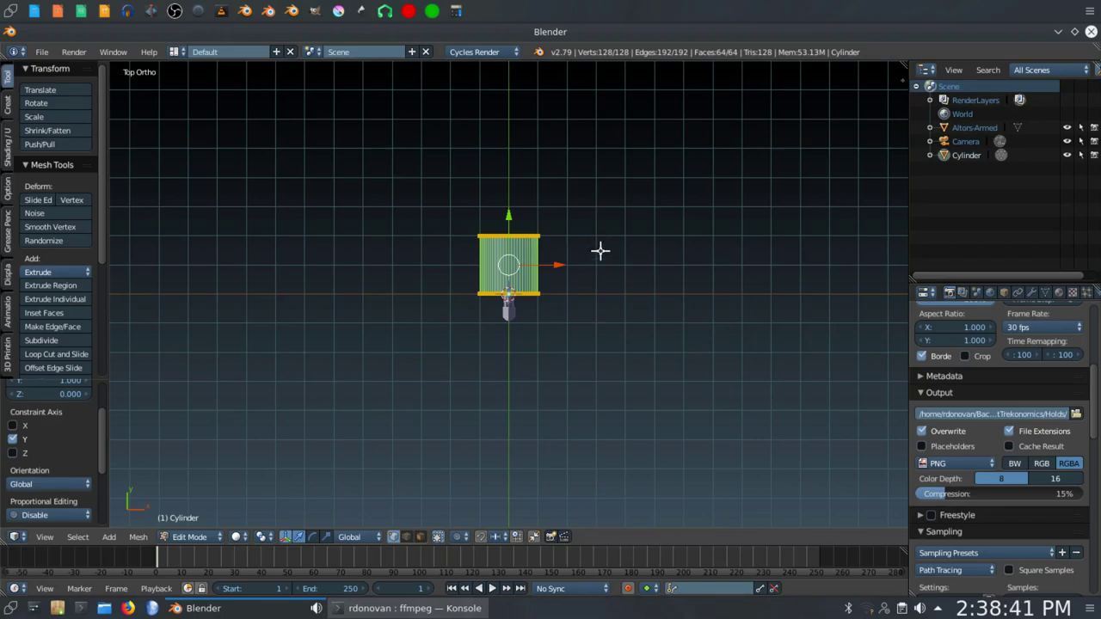
Display the mesh as wireframe, select only the vertex ring at the cylinder's +Y end, and fill it with a face.
key("a")
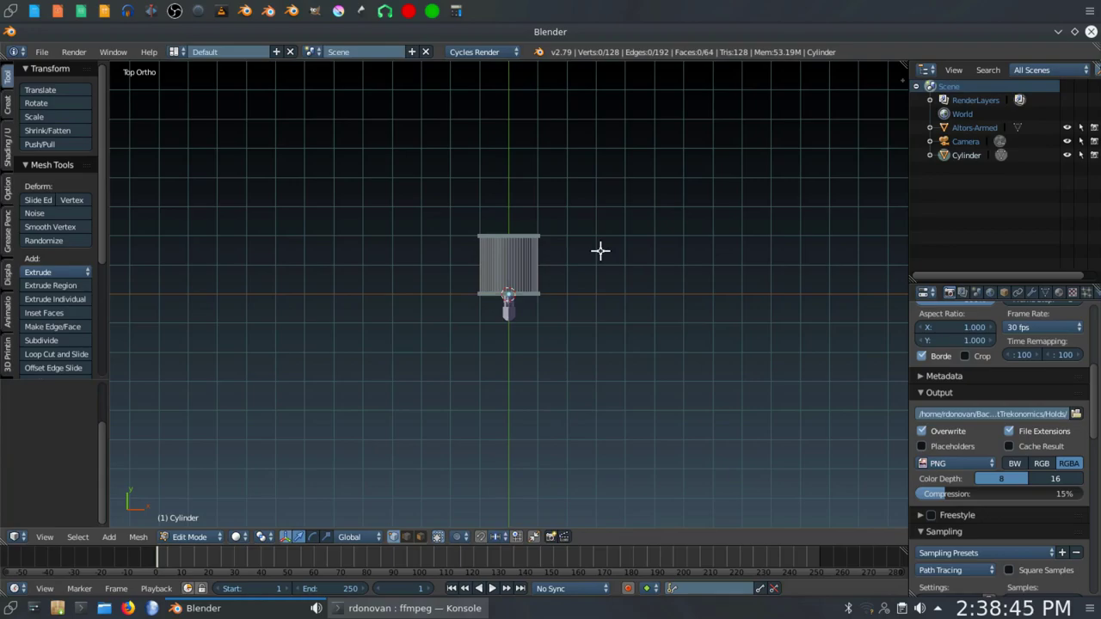
key("z")
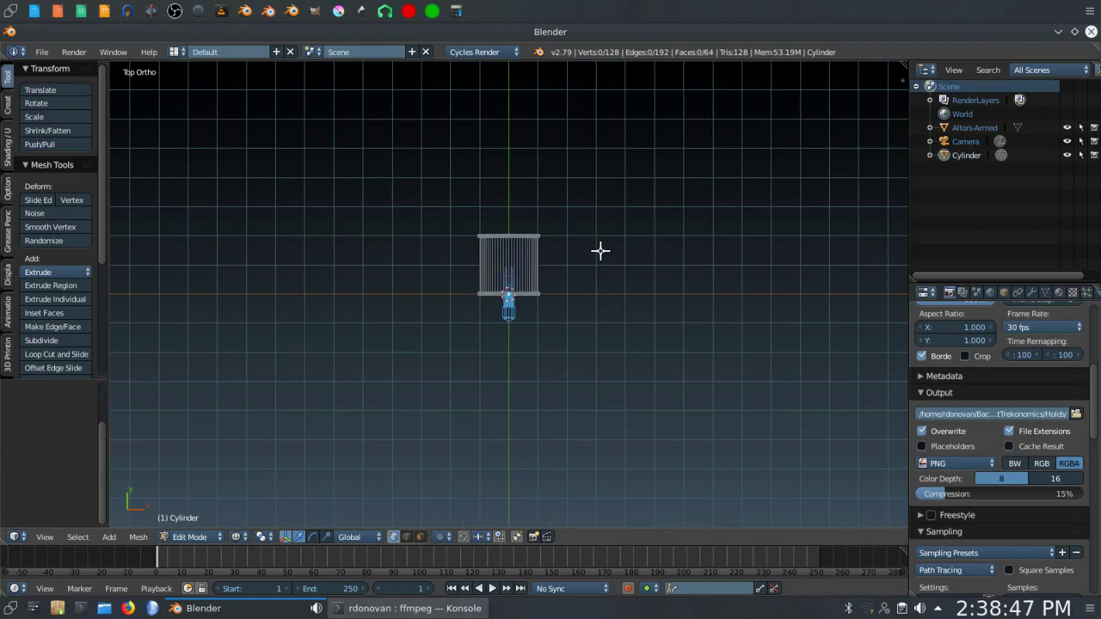
key("b")
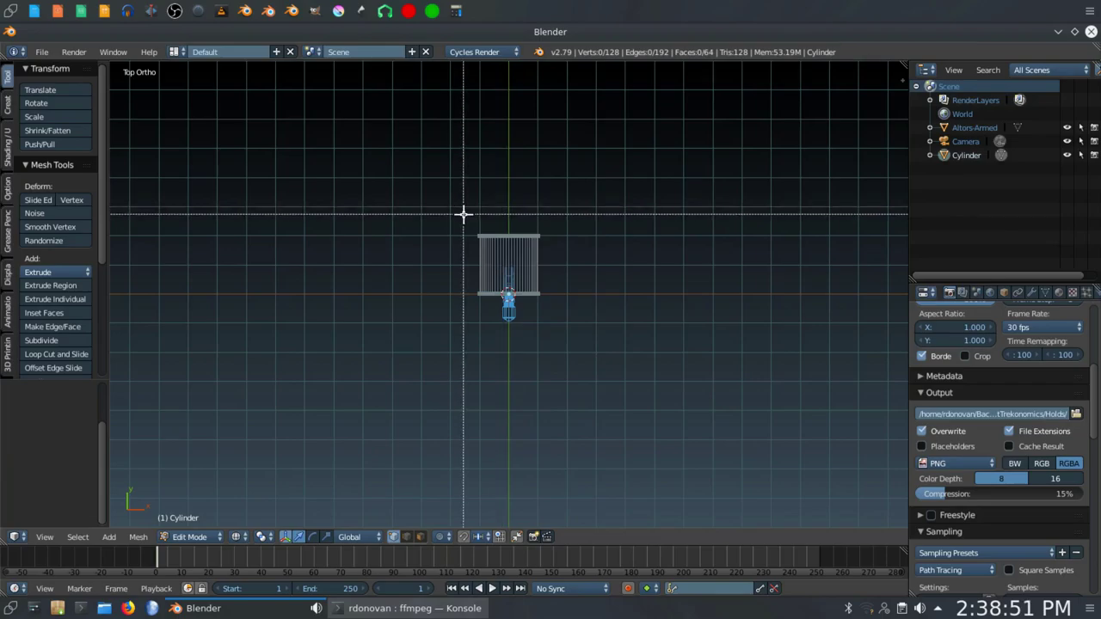
left_click_drag(464, 215, 554, 252)
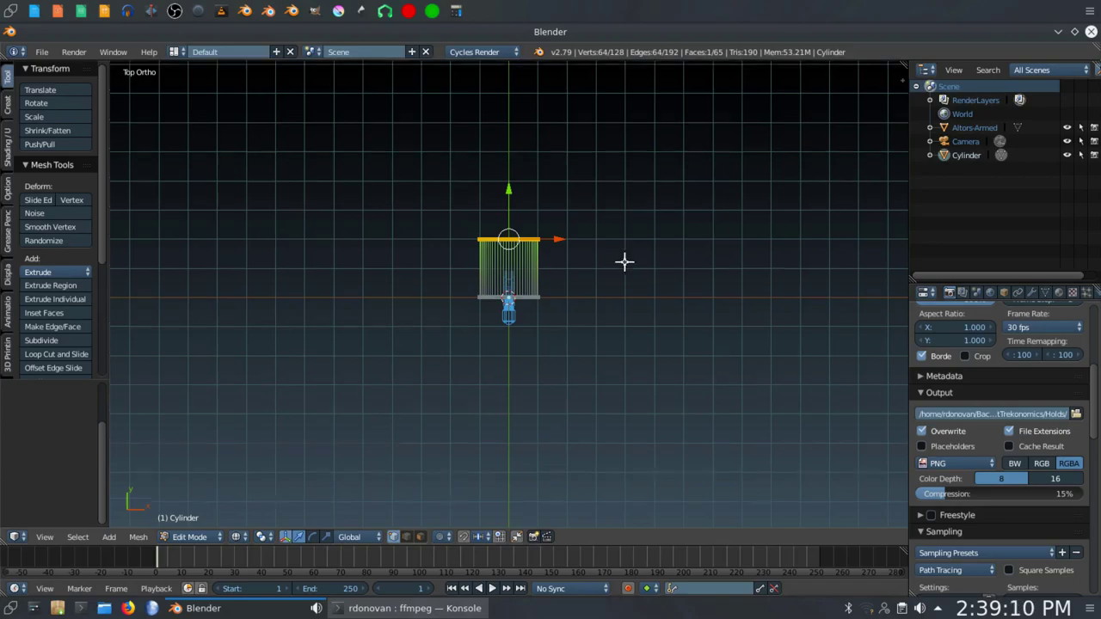
Lengthen the cylinder by moving the selected end ring 28 units along the global Y axis.
middle_click_drag(624, 261, 607, 452, "shift")
scroll(607, 453, "down", 1)
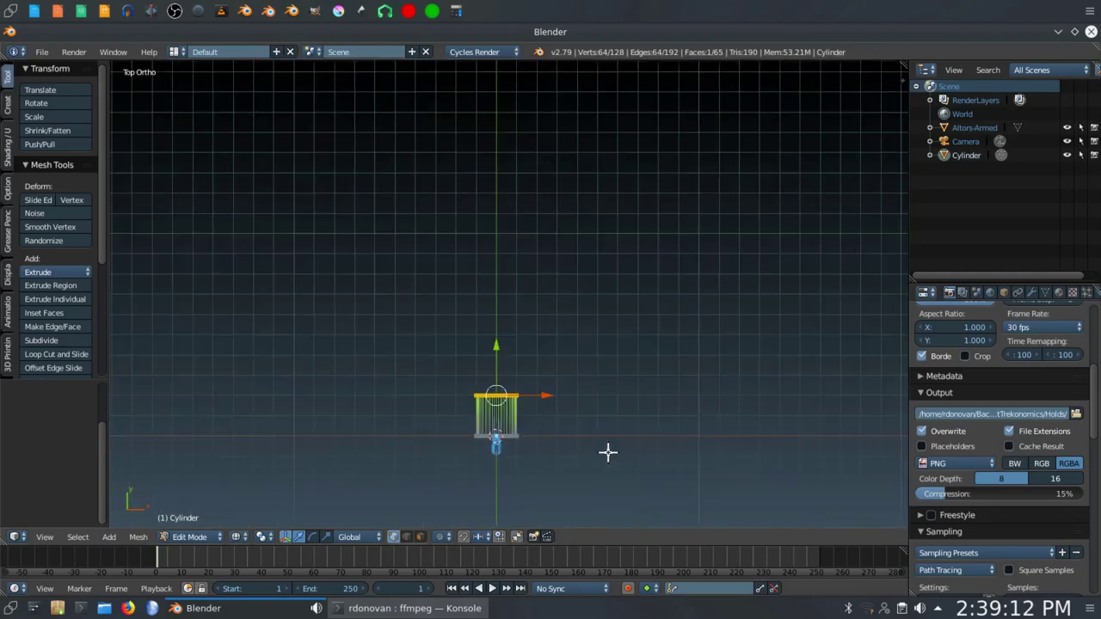
scroll(607, 450, "down", 1)
middle_click_drag(614, 407, 607, 467, "shift")
scroll(607, 467, "down", 2)
middle_click_drag(607, 387, 603, 423, "shift")
scroll(603, 423, "up", 1)
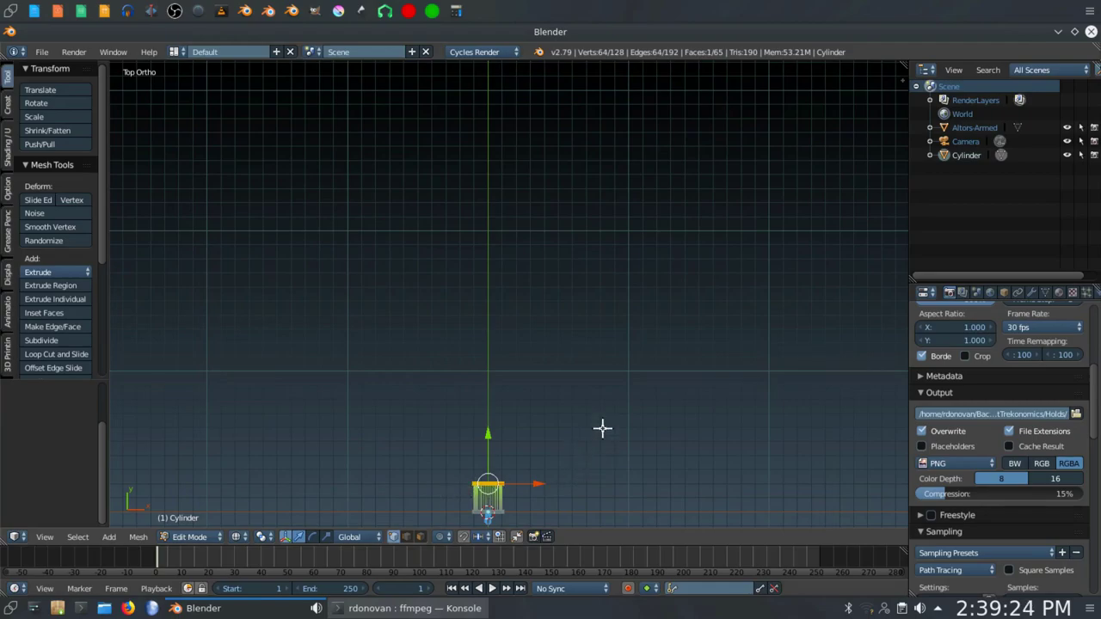
key("g")
key("y")
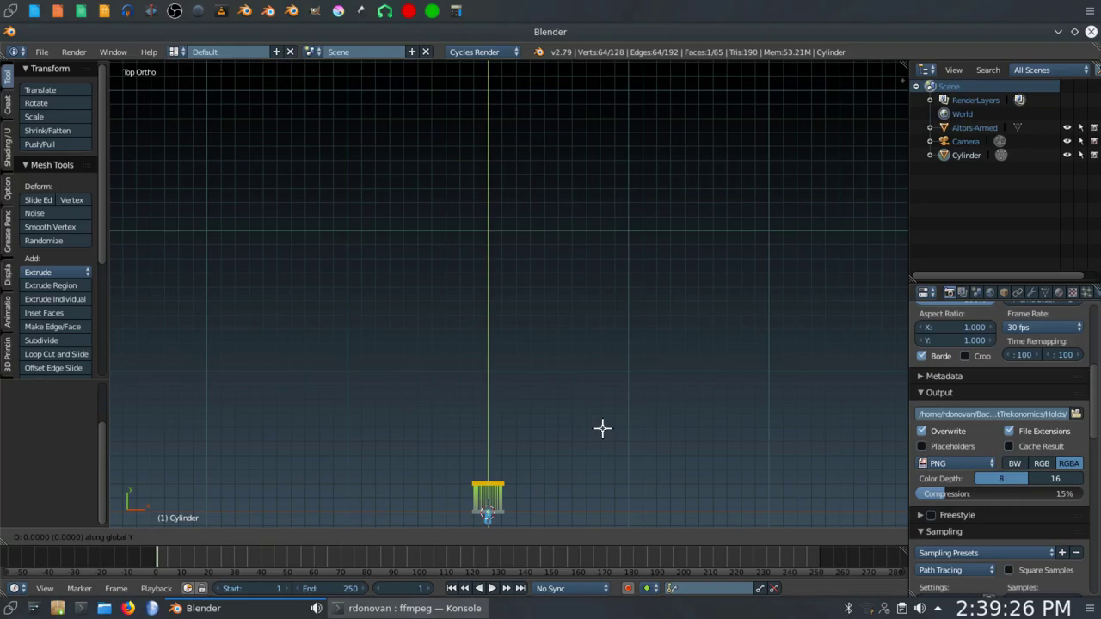
type("28")
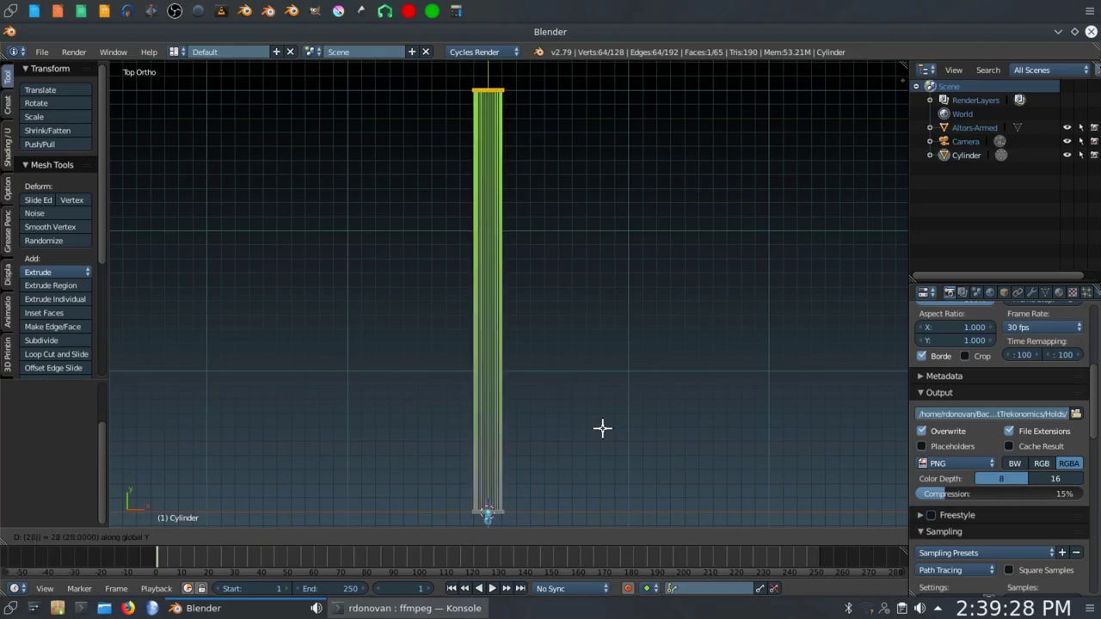
key("Return")
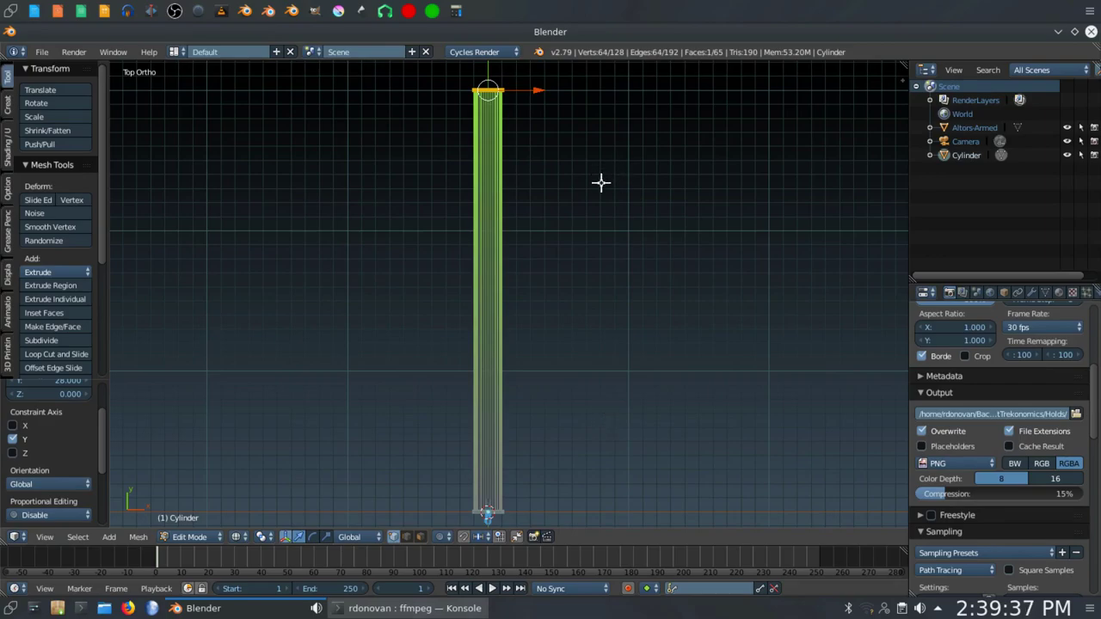
Loop-cut the cylinder along its length from the right side view, entering 512 cuts and leaving them evenly spaced without sliding.
key("a")
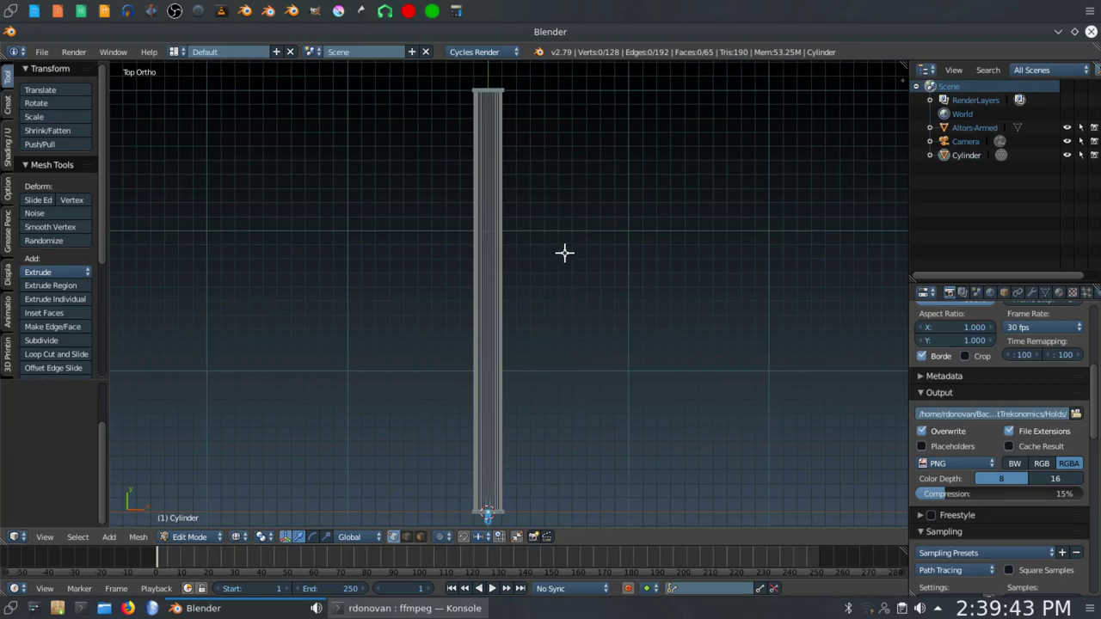
key("KP_3")
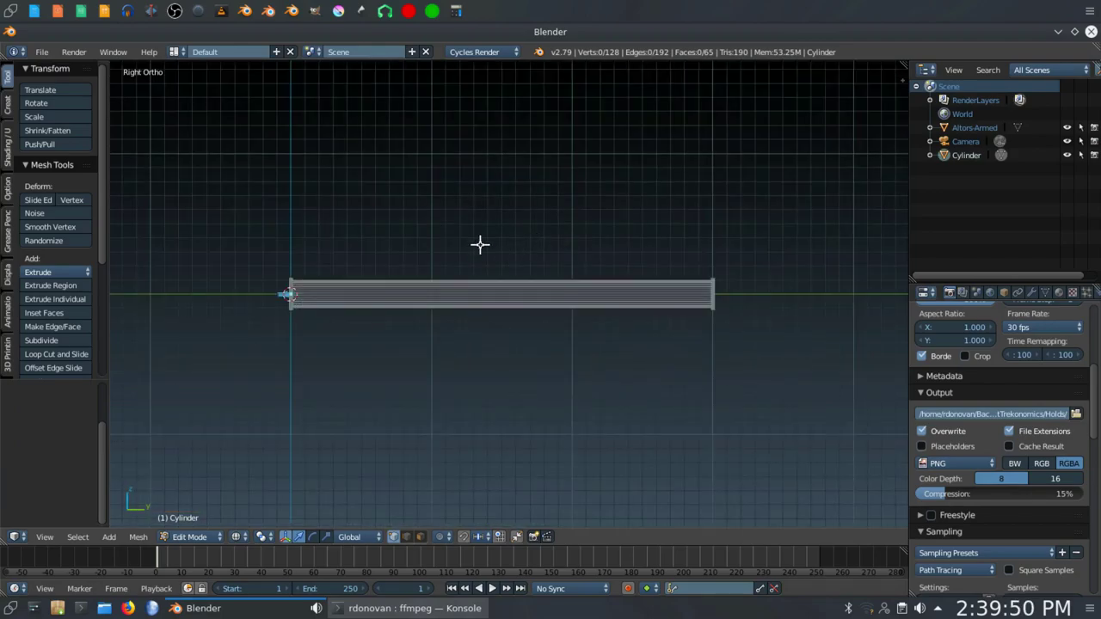
key("ctrl+r")
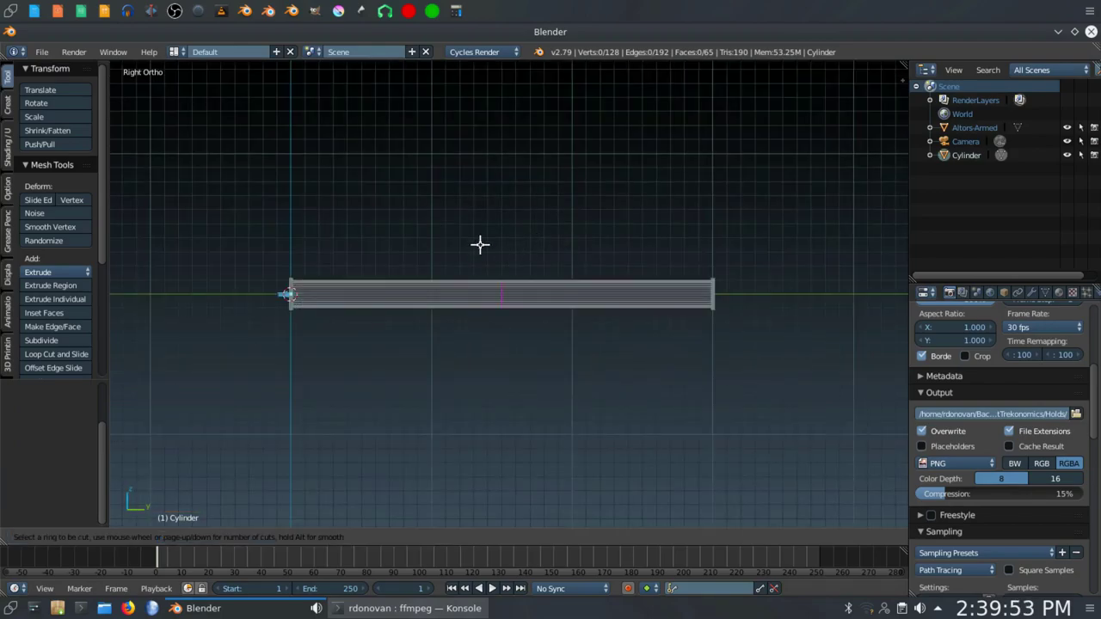
type("512")
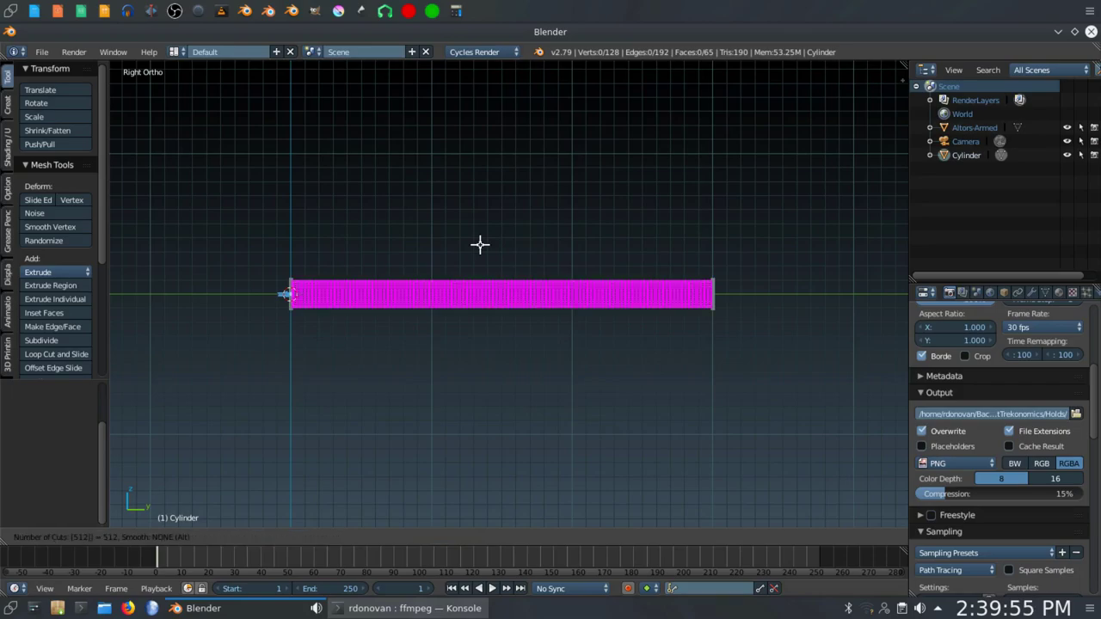
key("Return")
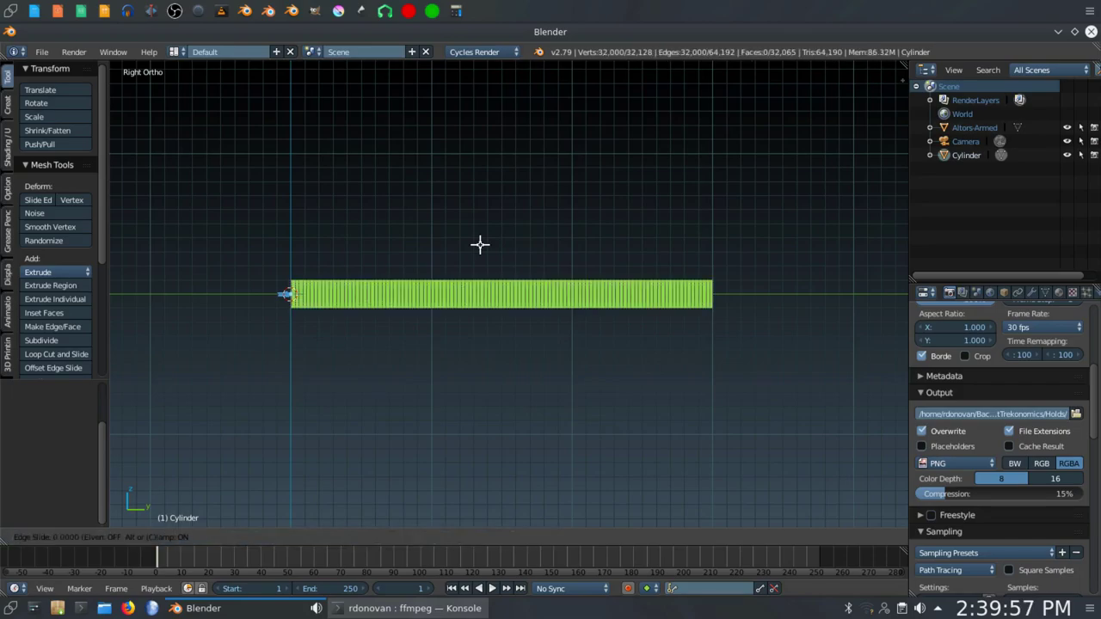
right_click(480, 244)
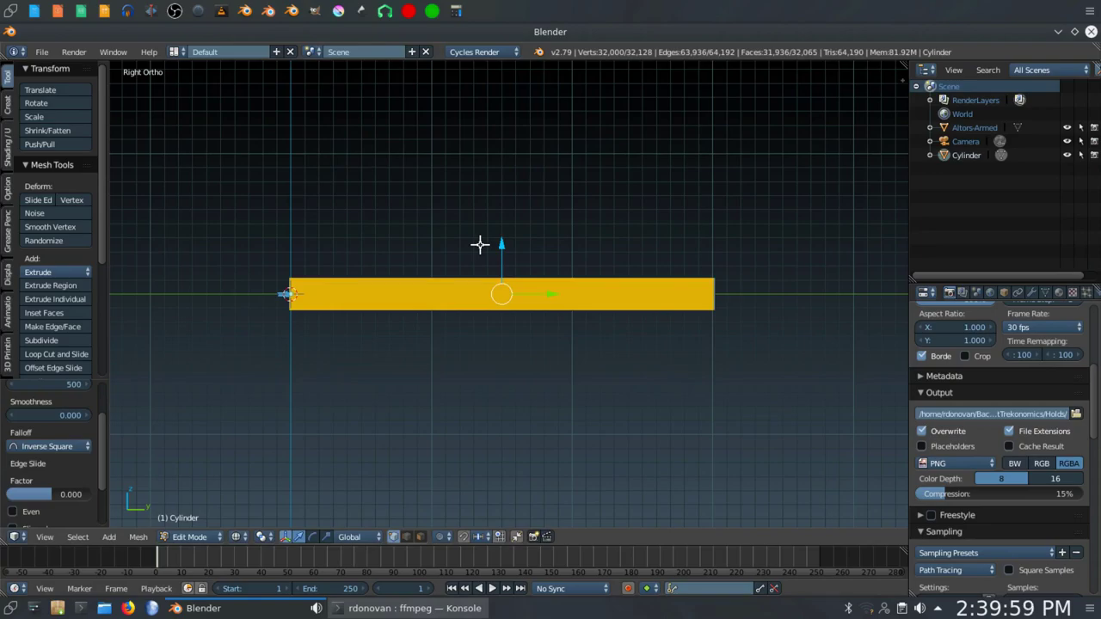
Flip the normal direction of the cylinder's entire mesh and return to Object Mode.
key("a")
key("a")
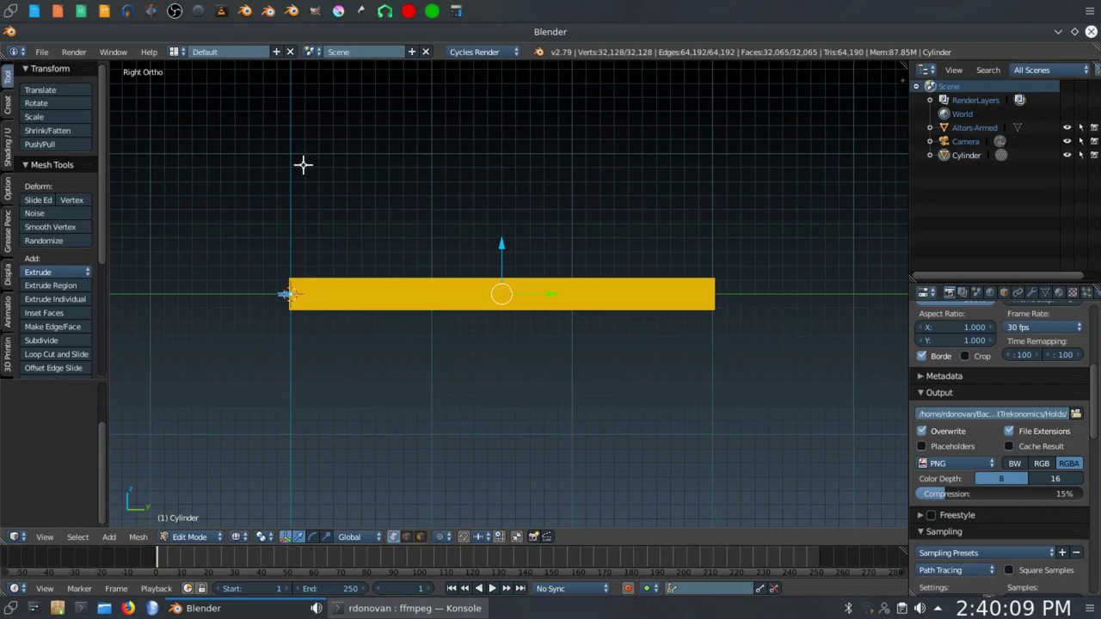
left_click(8, 142)
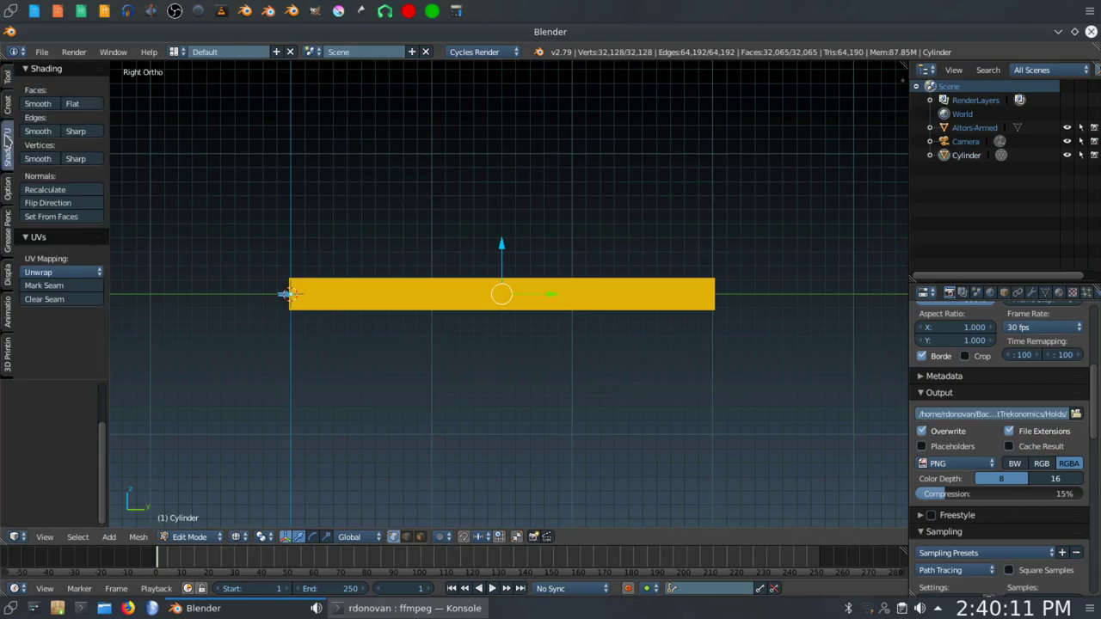
left_click(47, 204)
key("Tab")
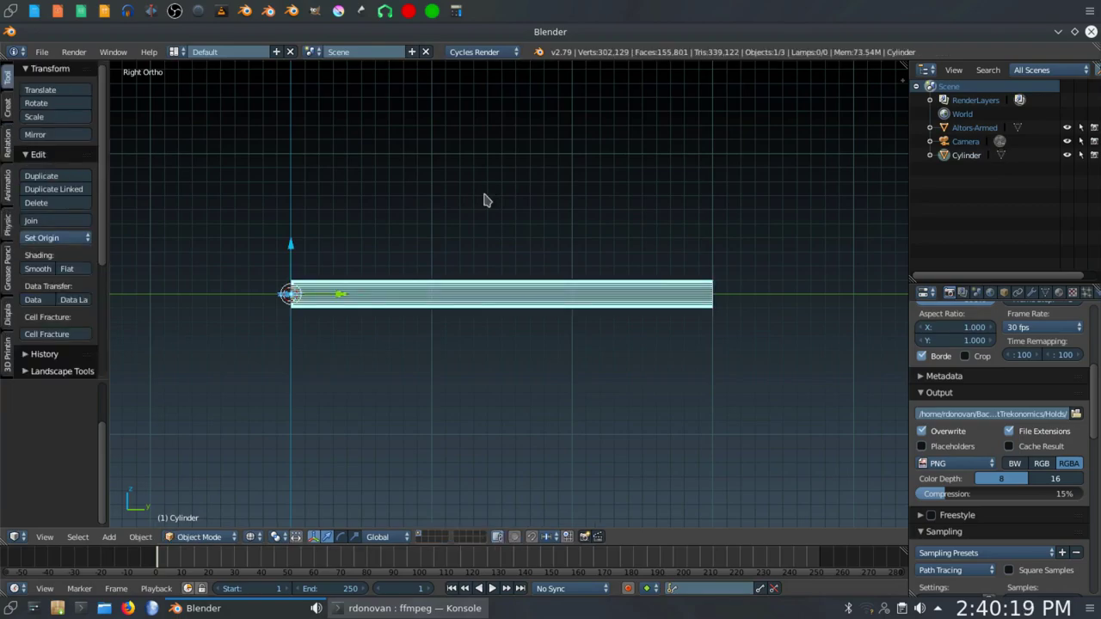
Switch the viewport back to solid shading and enable backface culling.
key("z")
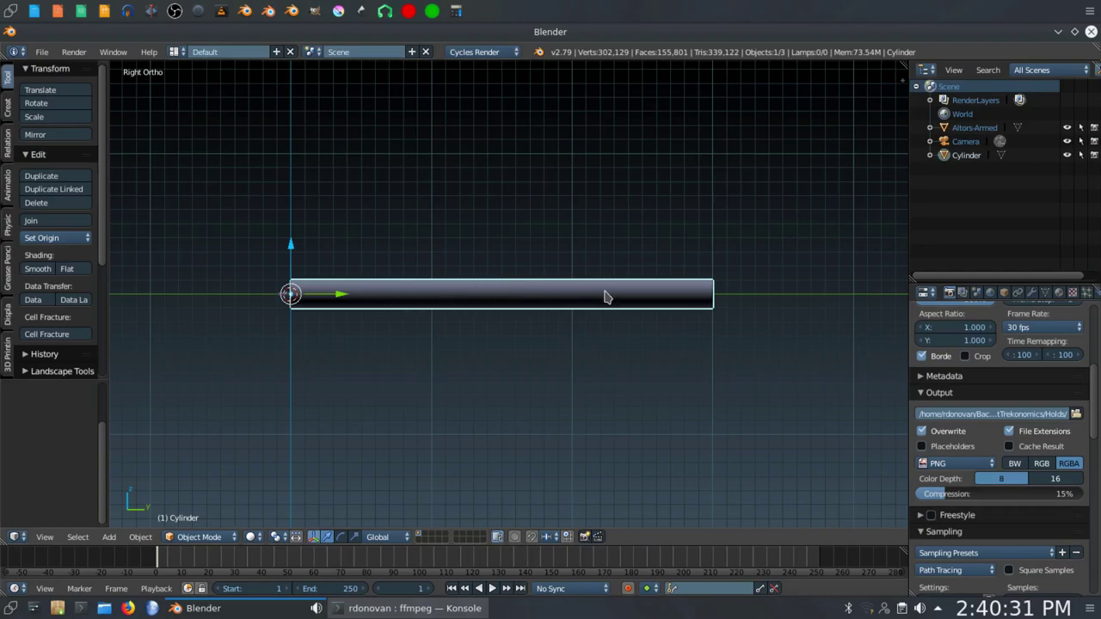
key("n")
scroll(815, 308, "down", 4)
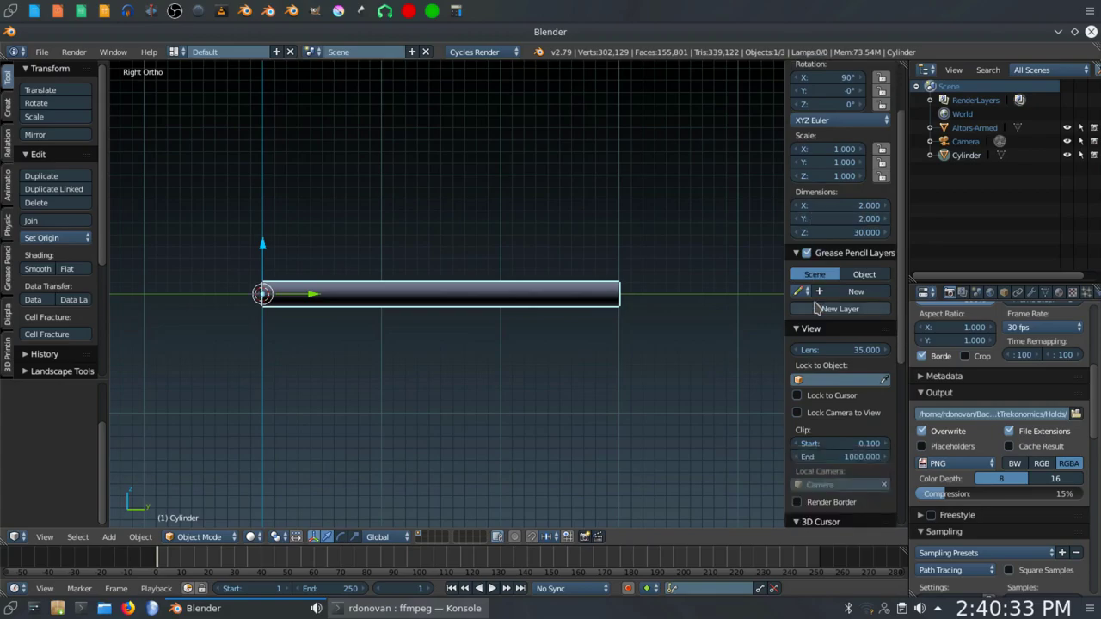
scroll(815, 308, "down", 8)
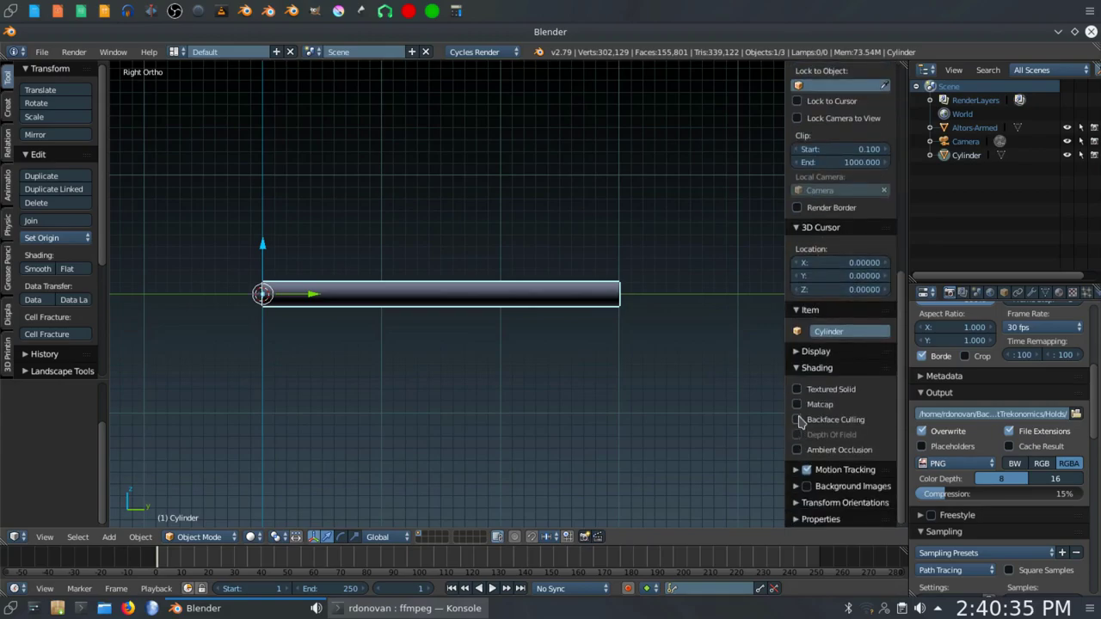
left_click(797, 419)
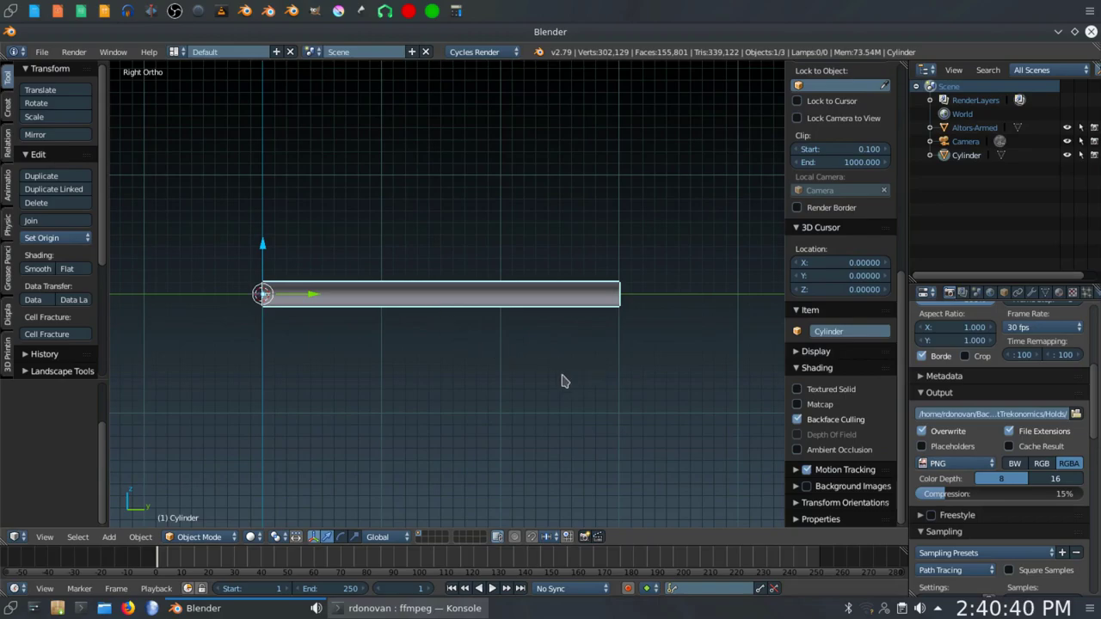
Scale the cylinder by 0.05 on the global X and Z axes, leaving Y locked.
scroll(551, 383, "up", 2)
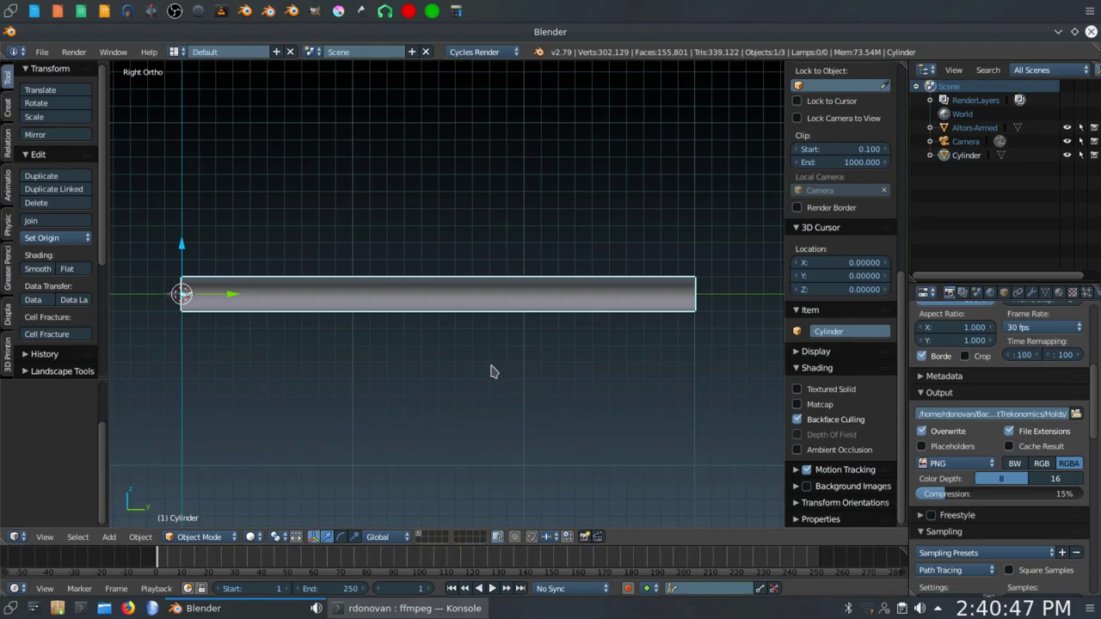
key("s")
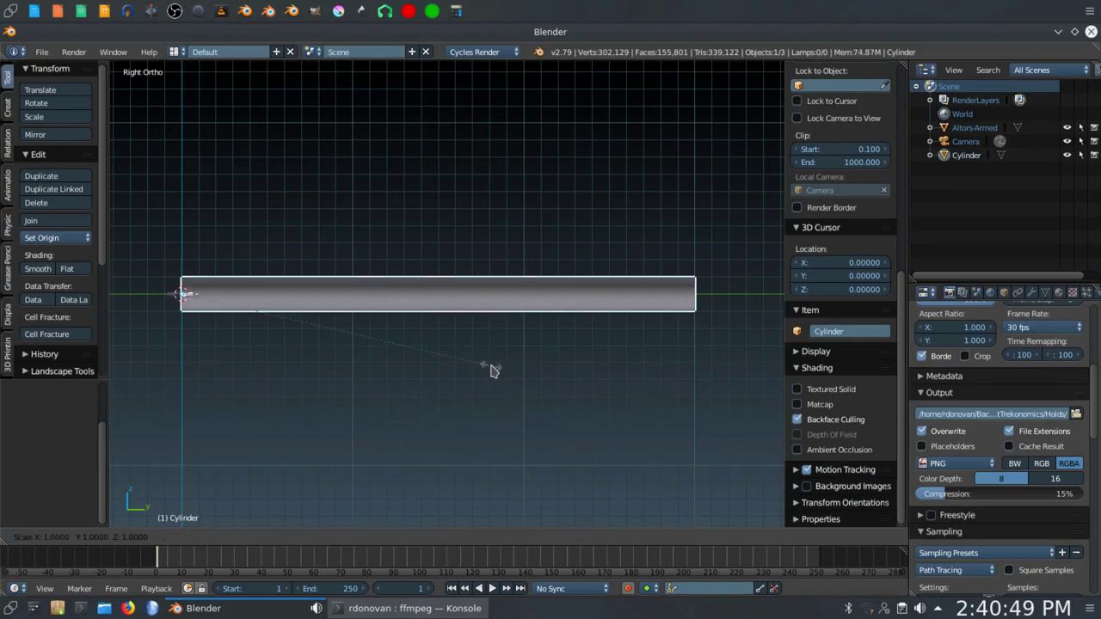
key("shift+y")
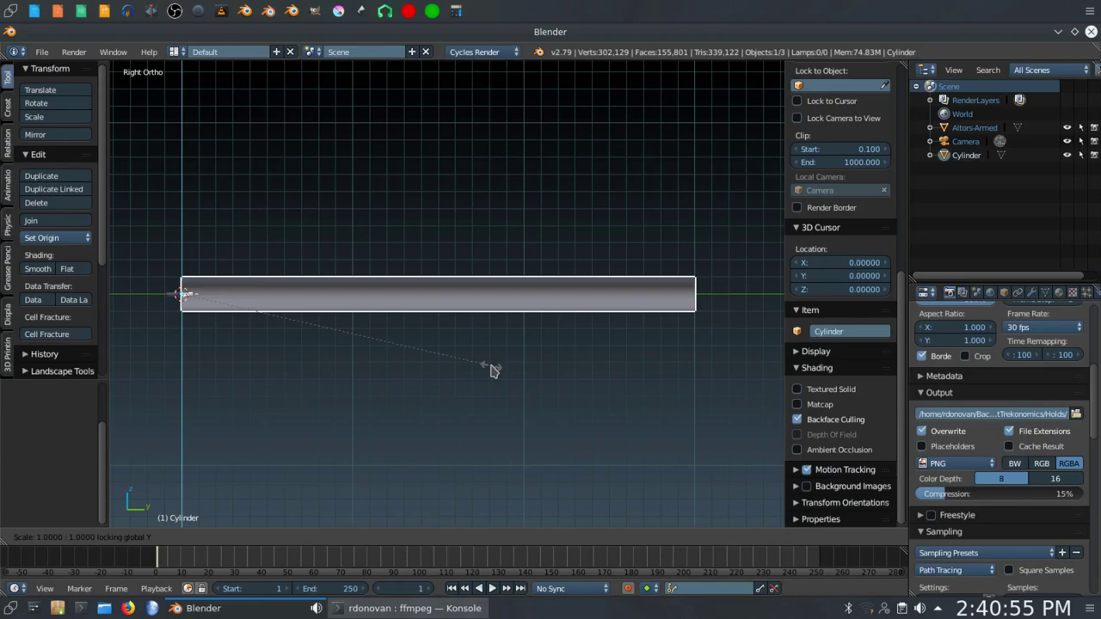
type("0.05")
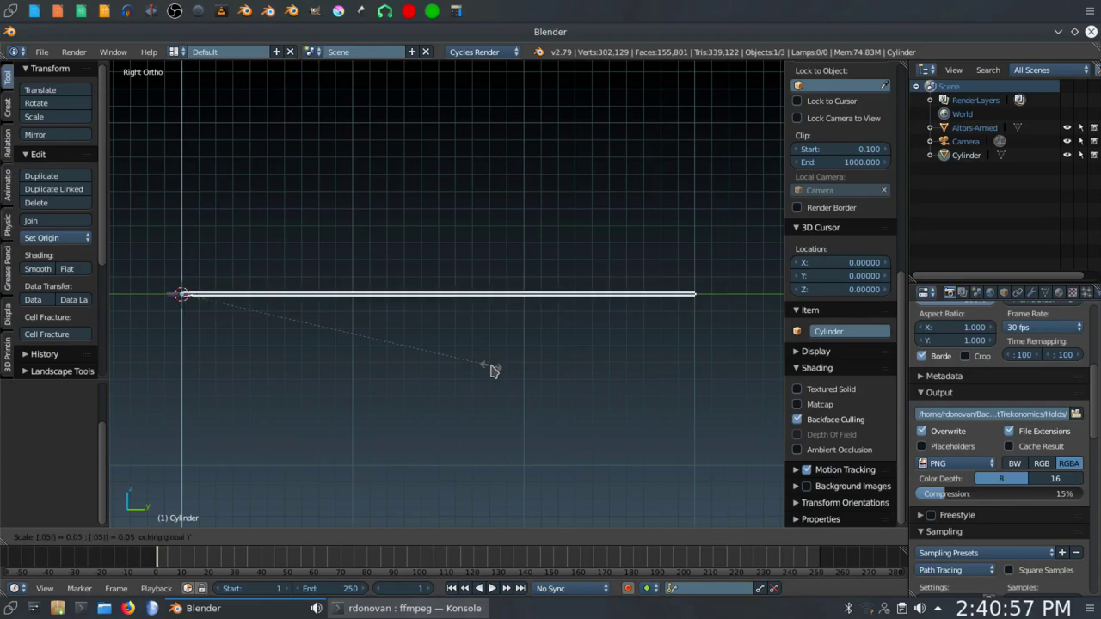
key("Return")
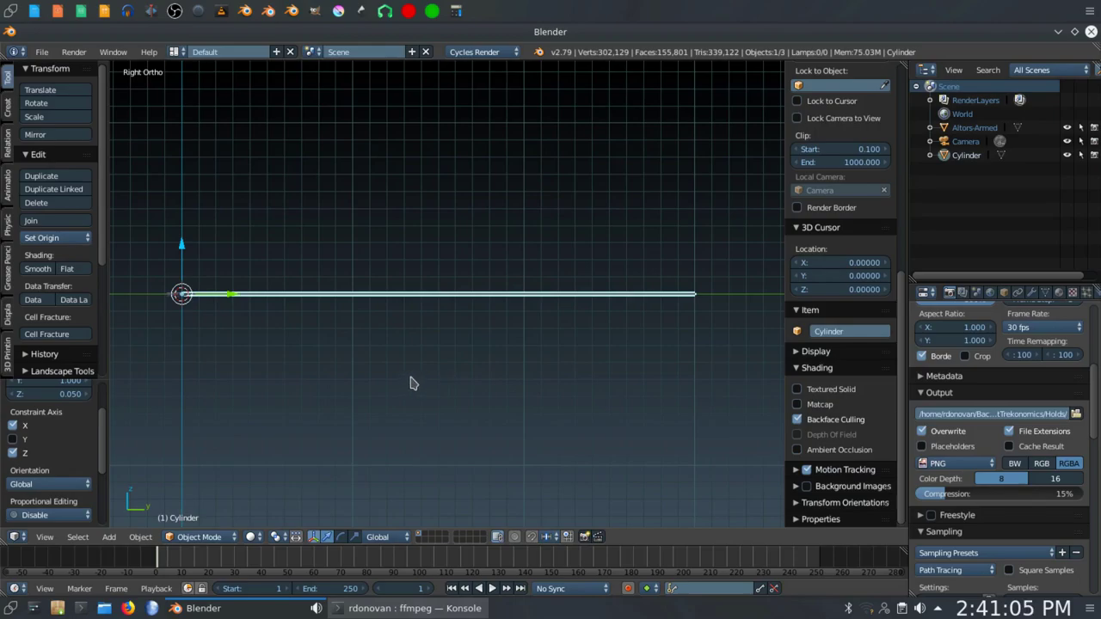
scroll(410, 383, "up", 3)
middle_click_drag(384, 388, 561, 393, "shift")
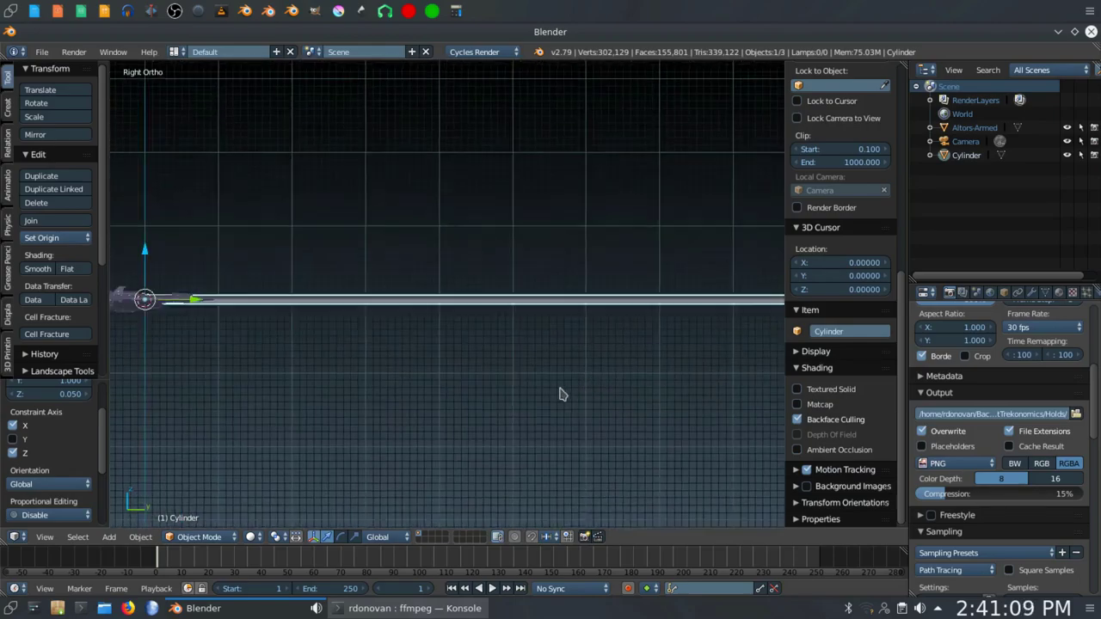
Split the 3D view horizontally and turn the upper area into a Node Editor.
scroll(561, 393, "up", 3)
middle_click_drag(356, 410, 516, 406, "shift")
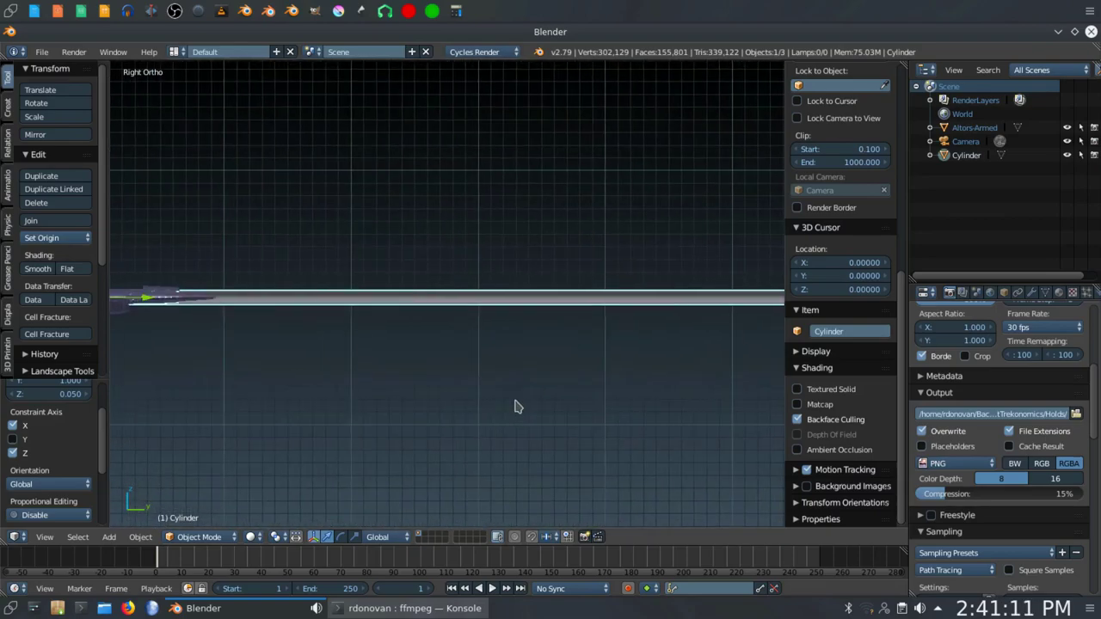
scroll(515, 406, "down", 1)
middle_click_drag(352, 405, 600, 401, "shift")
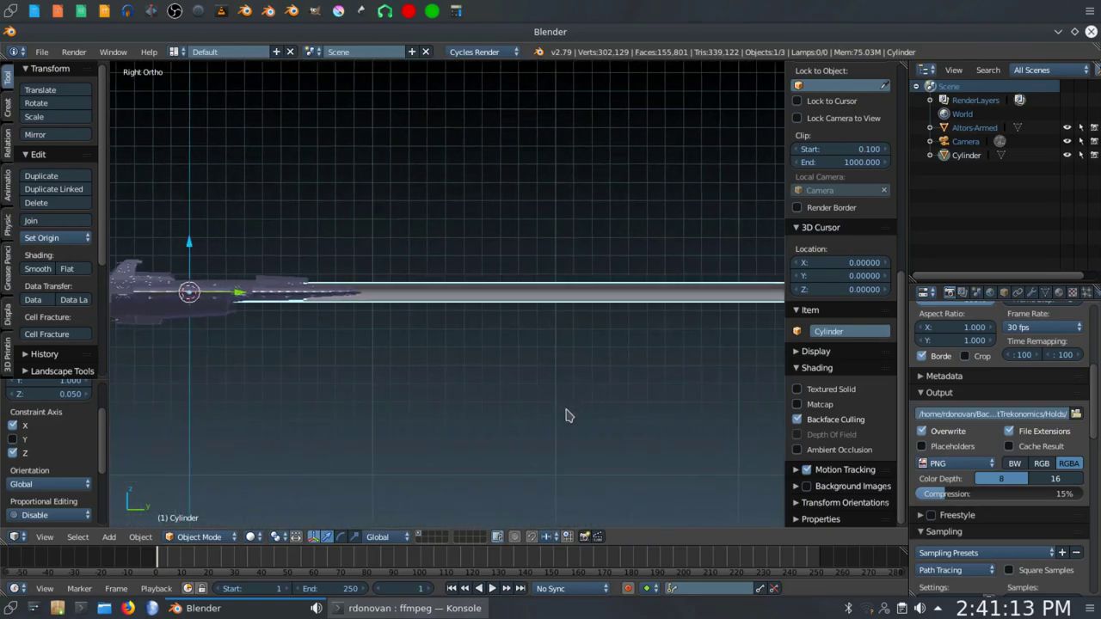
scroll(522, 393, "up", 4)
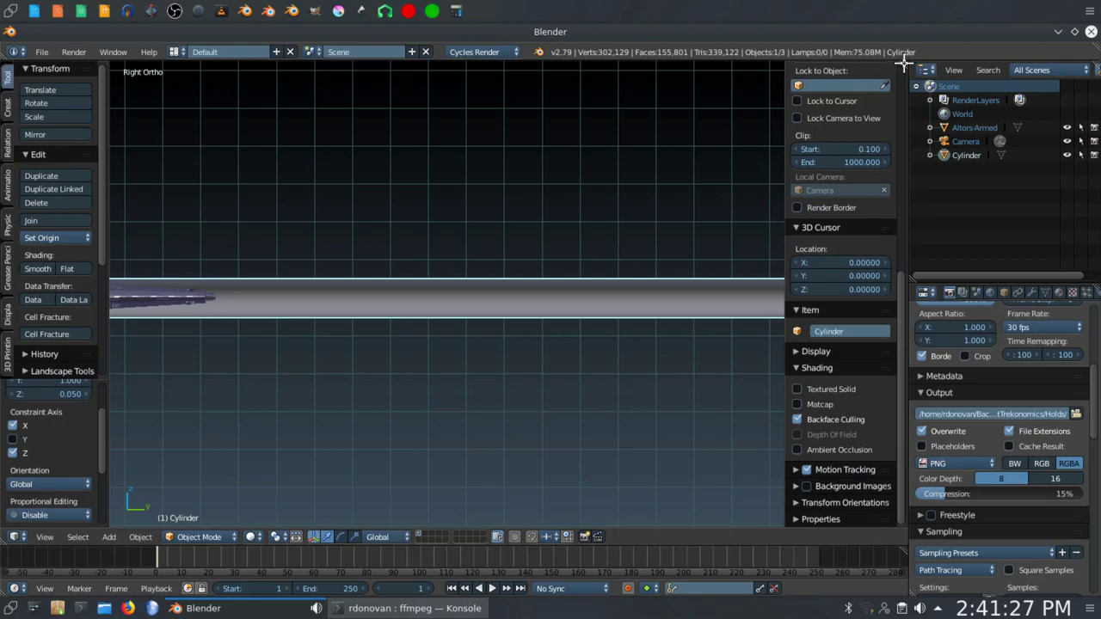
left_click_drag(903, 62, 885, 387)
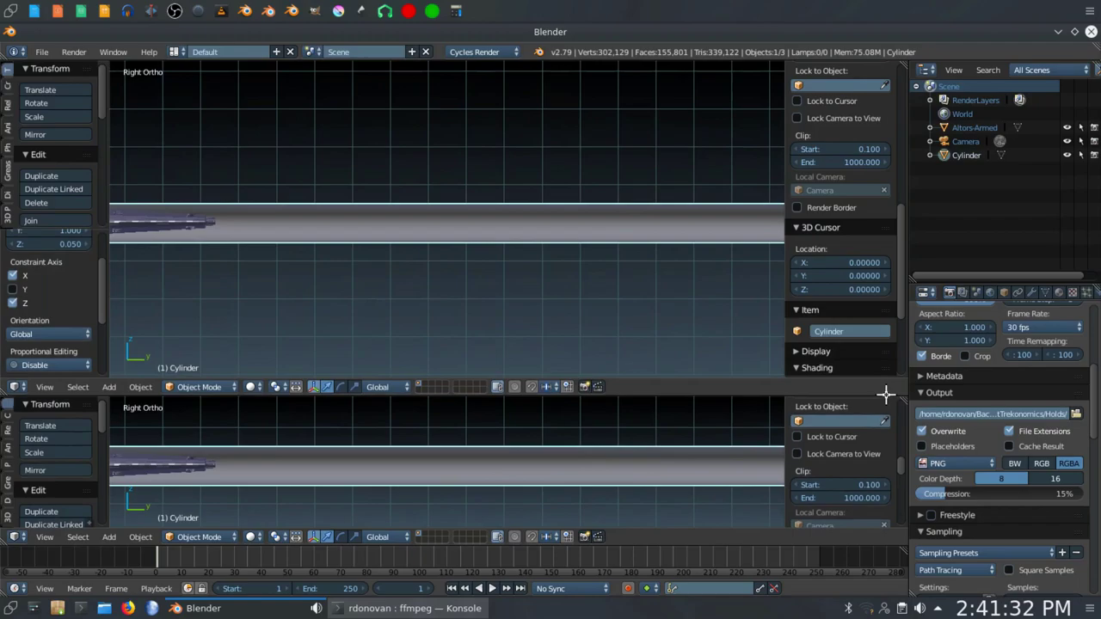
left_click(14, 386)
left_click(46, 234)
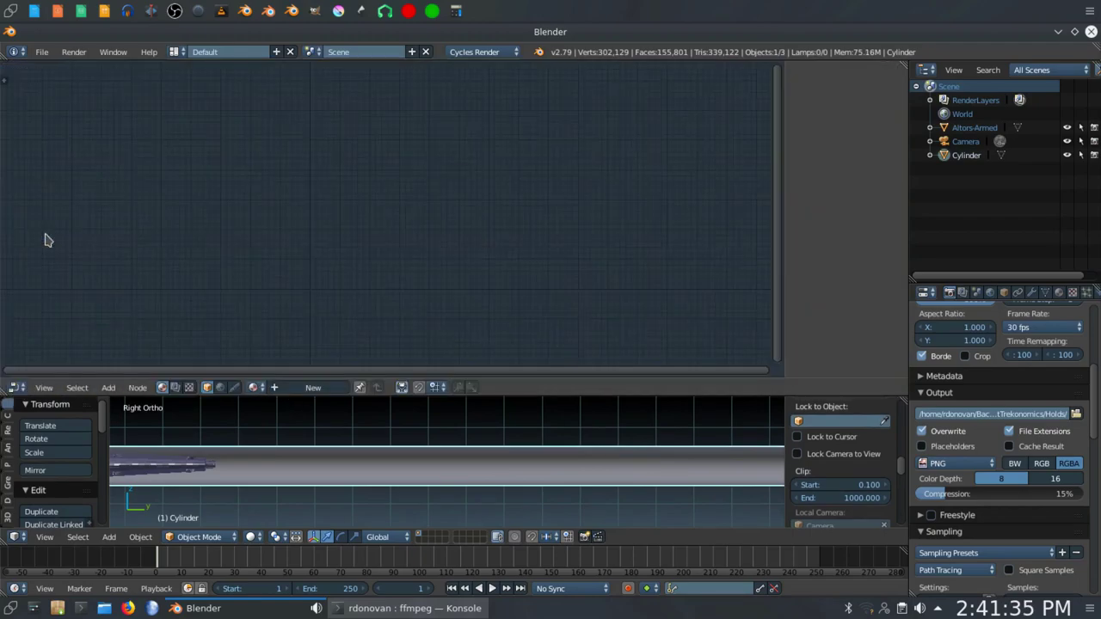
Set the remaining 3D view to Material shading and create a new node-based material for the cylinder.
left_click(250, 537)
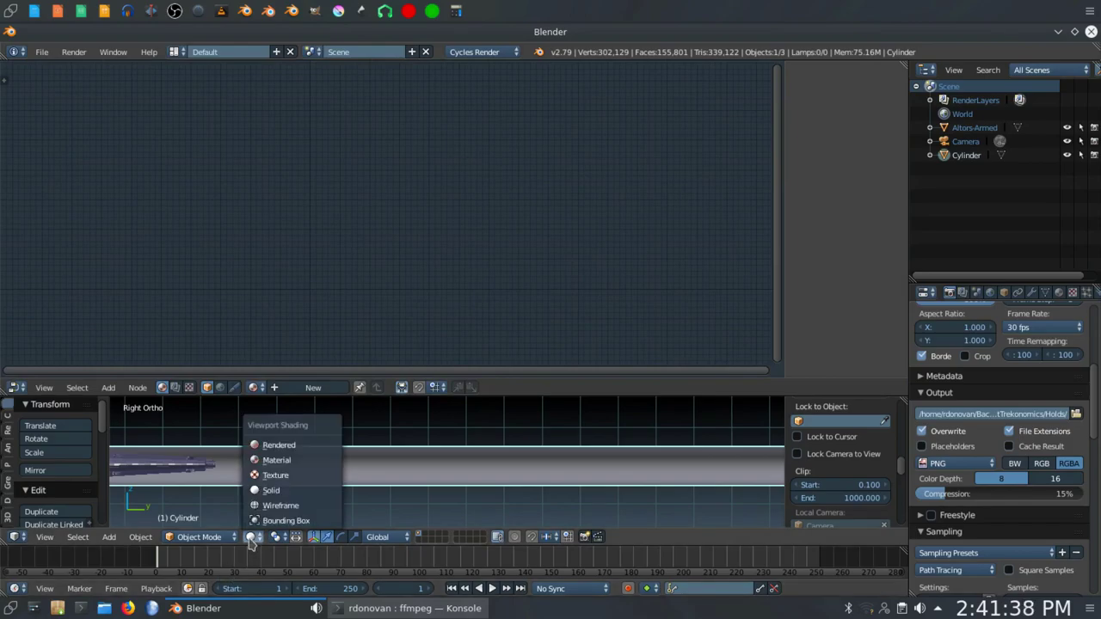
left_click(277, 468)
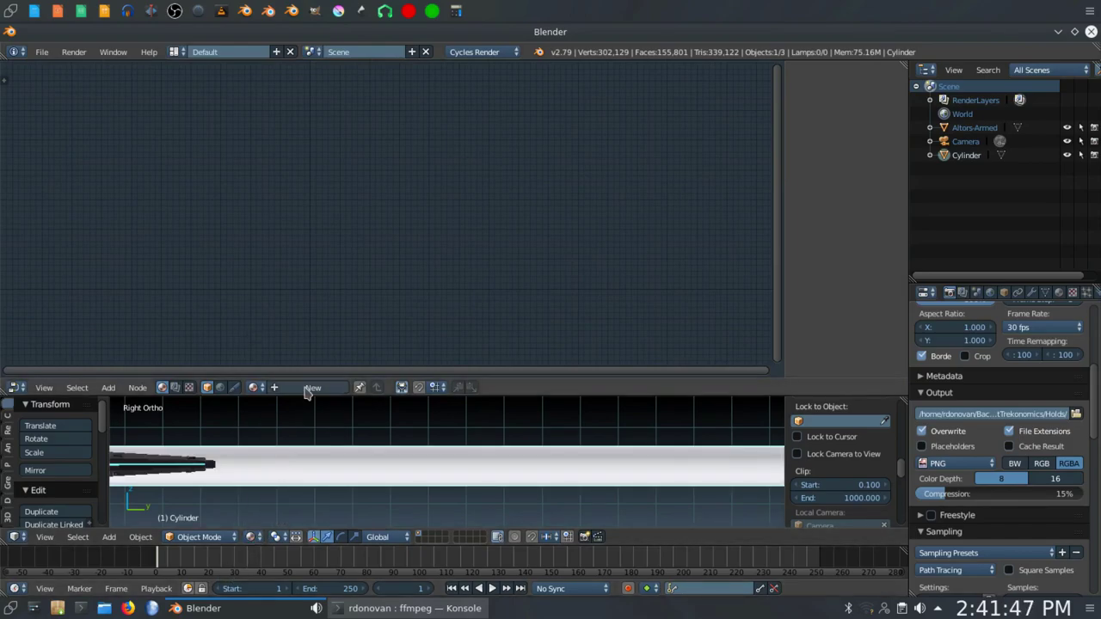
left_click(313, 387)
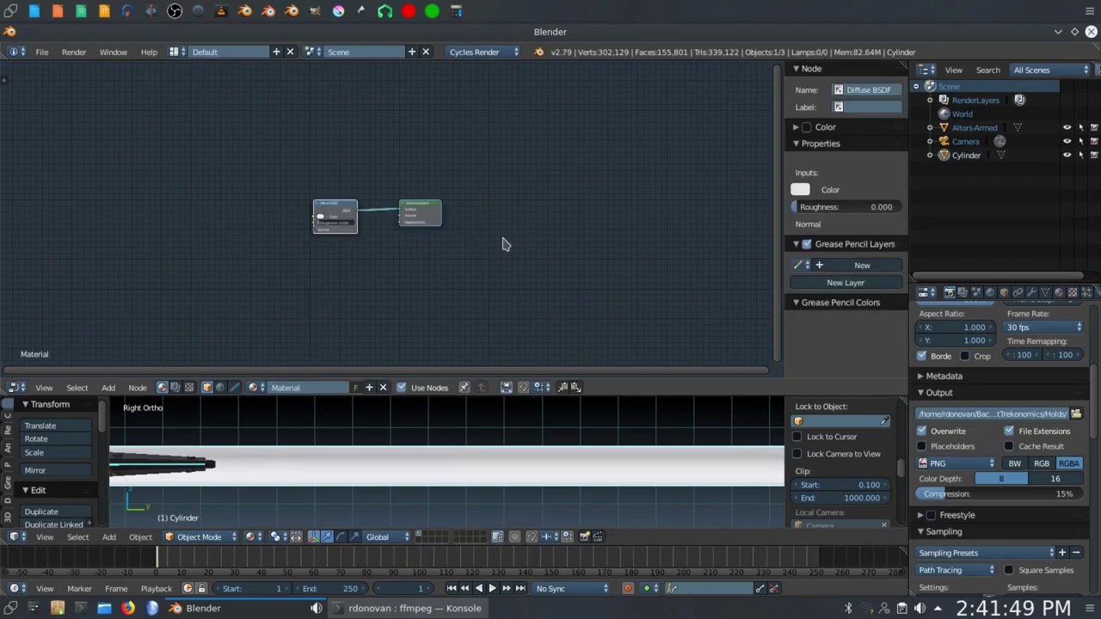
scroll(518, 289, "up", 2)
scroll(591, 282, "up", 1)
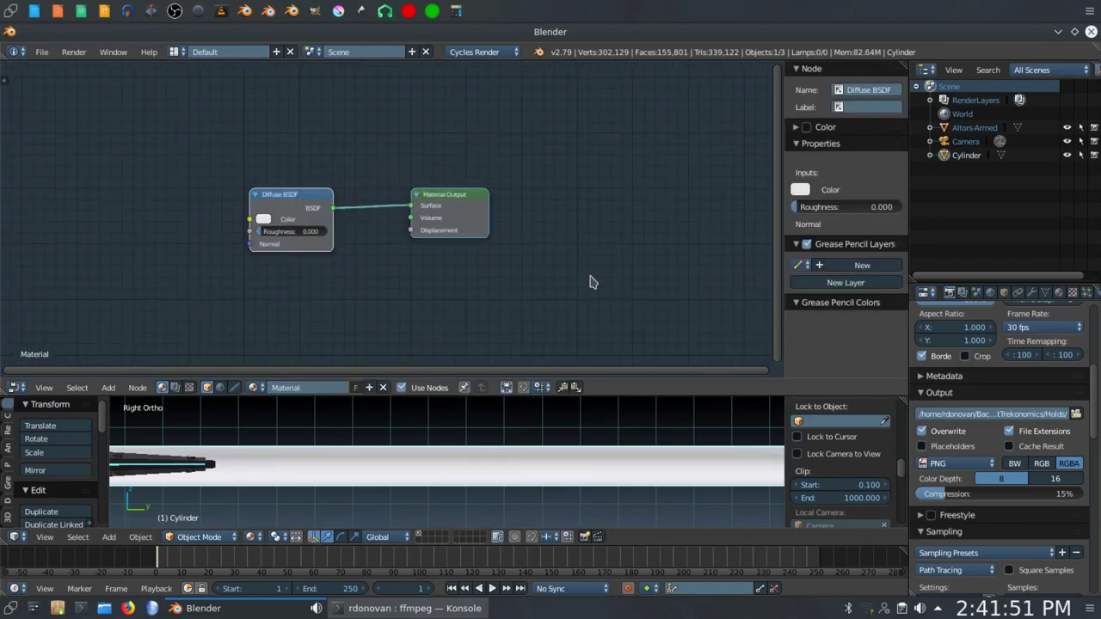
Replace the material's Diffuse BSDF node with an Emission shader feeding the Material Output's Surface.
left_click(275, 213)
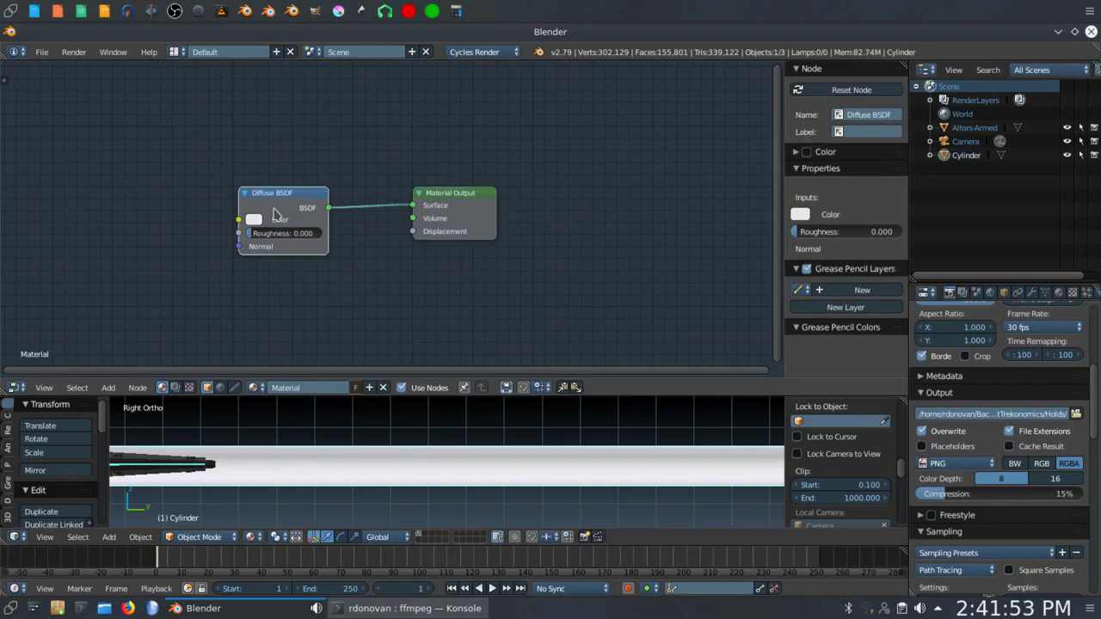
key("x")
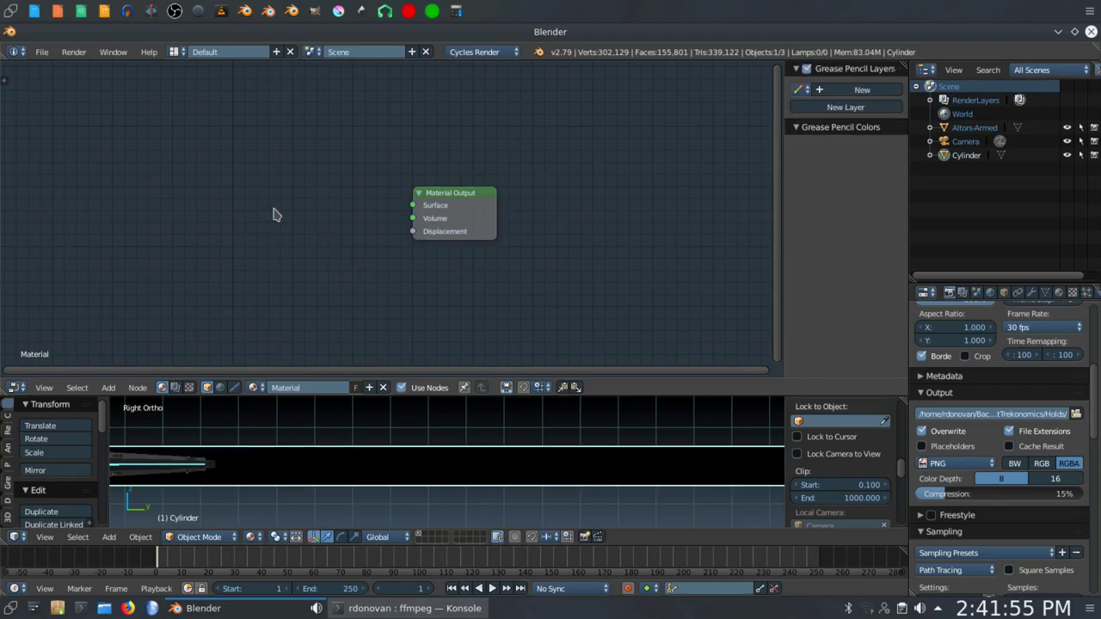
key("shift+a")
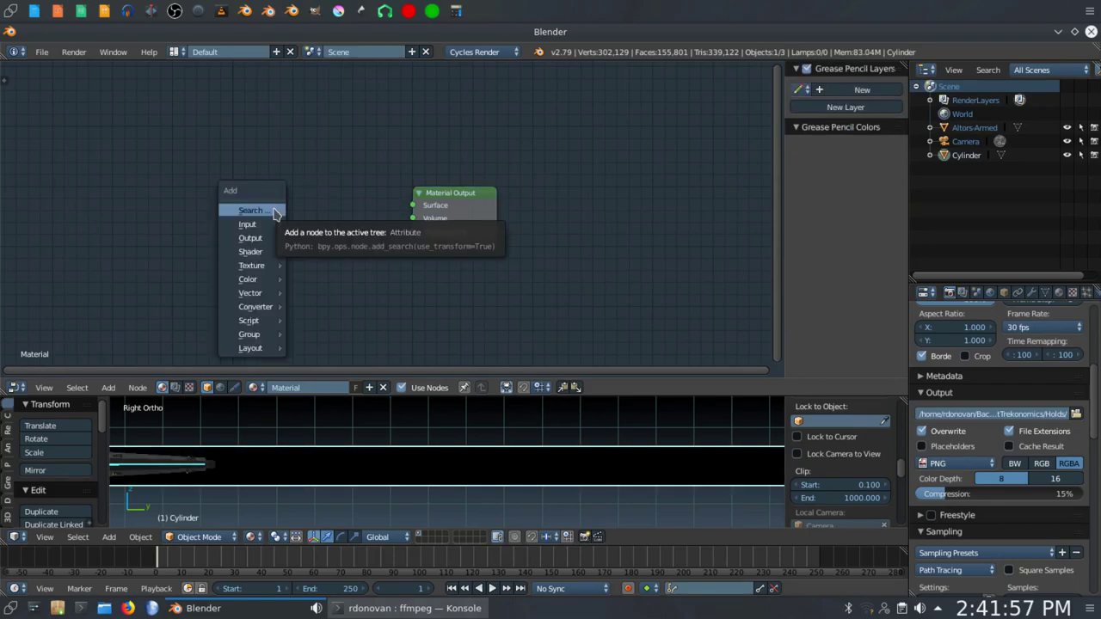
mouse_move(253, 251)
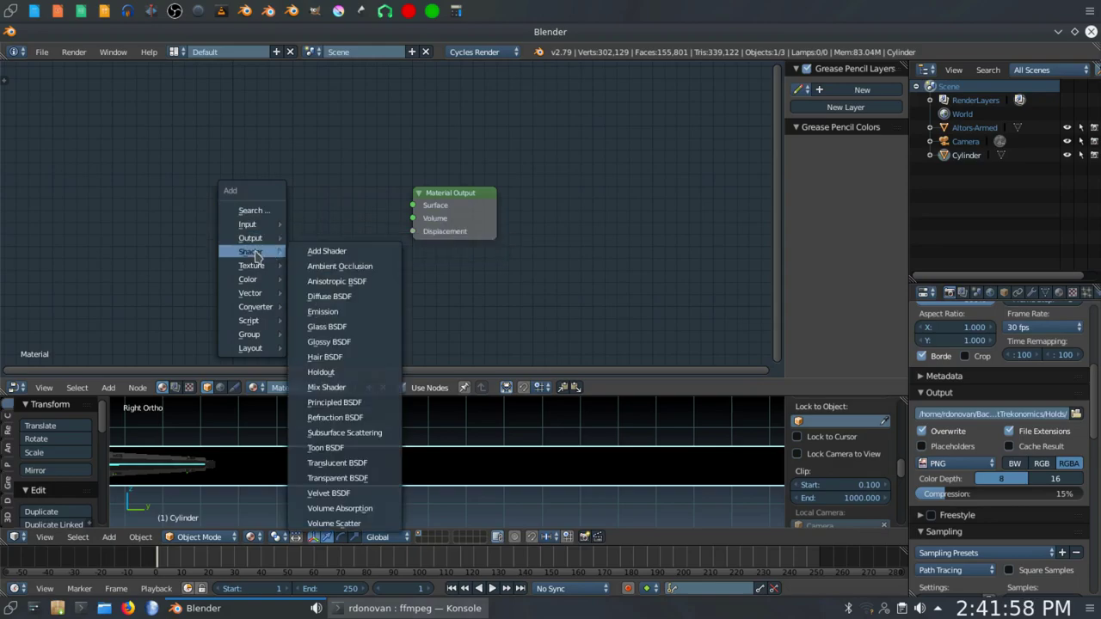
left_click(338, 315)
left_click(344, 225)
Hide the node properties sidebar and move the Material Output and Emission nodes to the far right of the node canvas.
left_click_drag(452, 193, 856, 186)
key("n")
left_click_drag(400, 199, 716, 184)
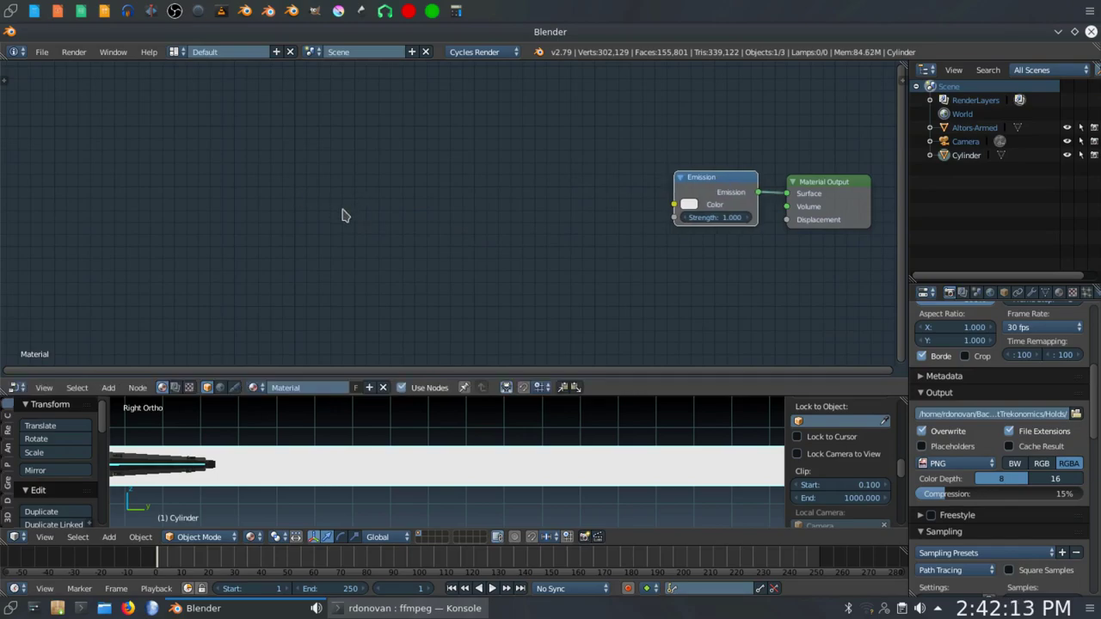
Add a Texture Coordinate node at the far left of the node tree.
key("shift+a")
mouse_move(317, 183)
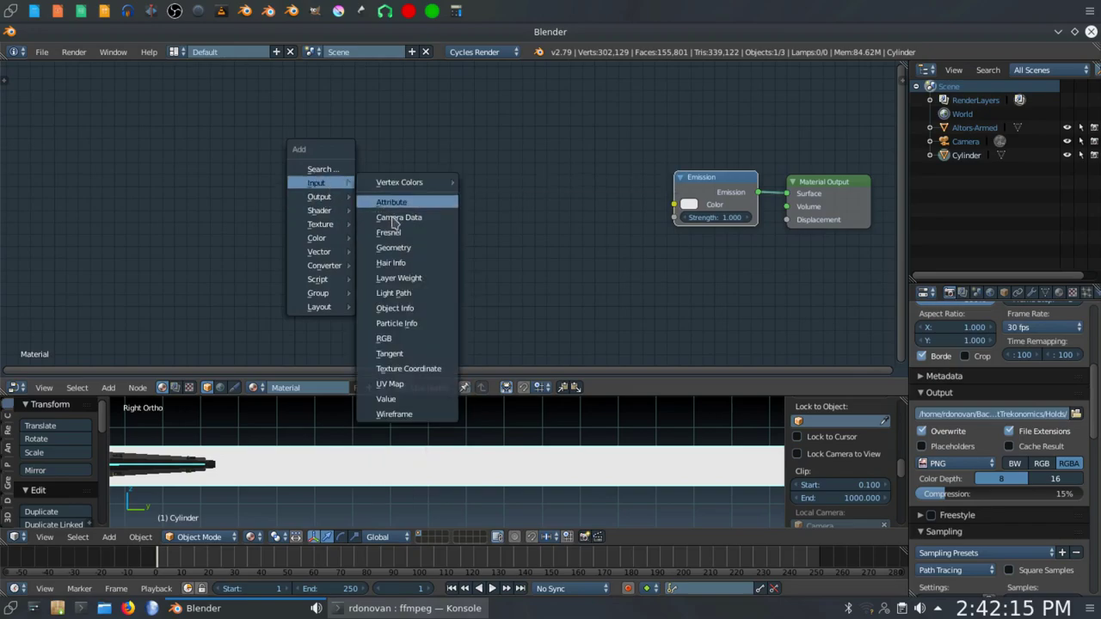
left_click(408, 372)
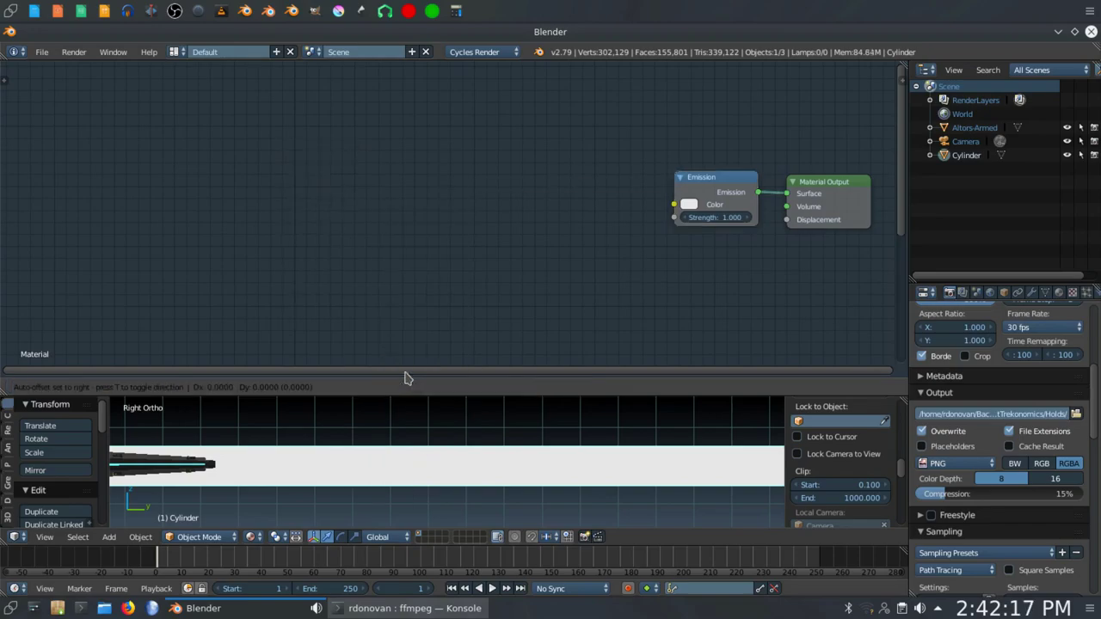
left_click(52, 146)
Add an Image Texture node, duplicate it below, and feed the UV coordinates into the Vector inputs of both.
key("shift+a")
mouse_move(303, 191)
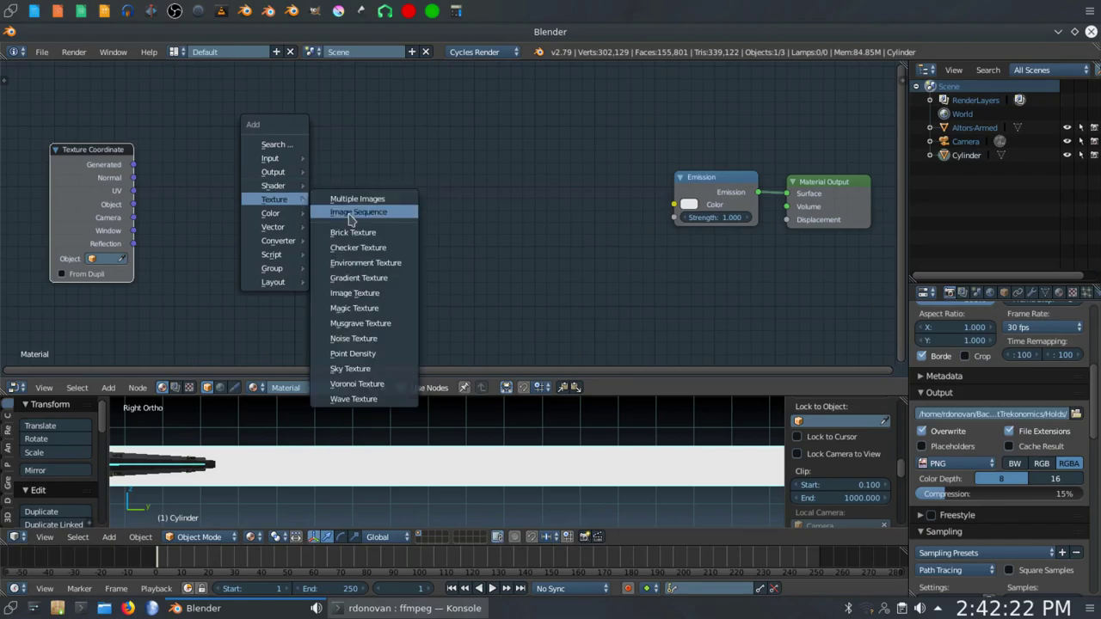
left_click(354, 292)
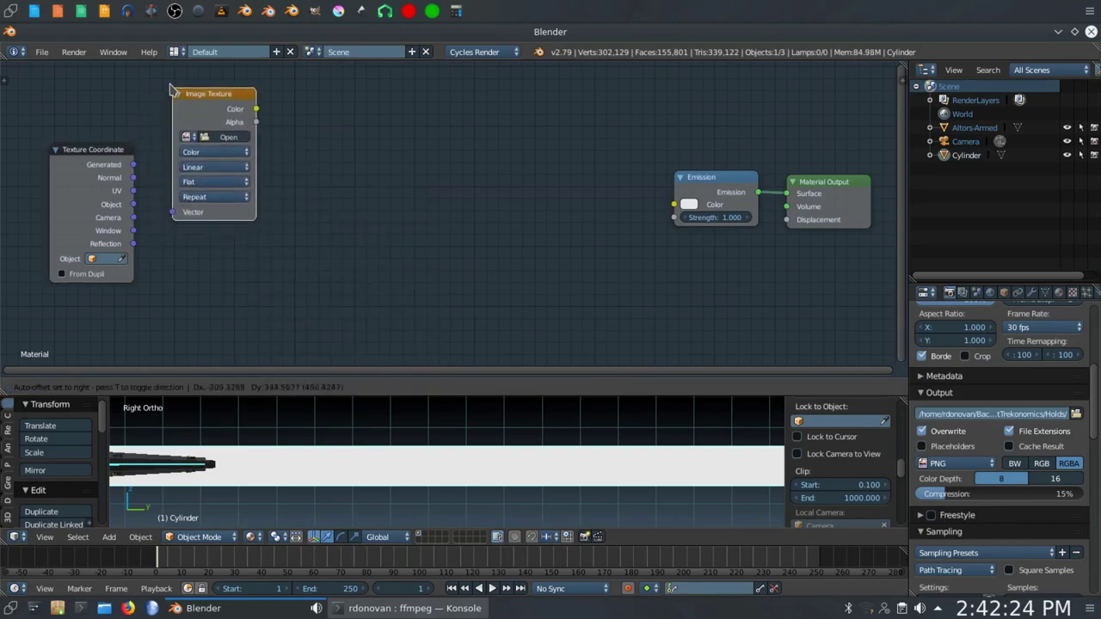
left_click(180, 83)
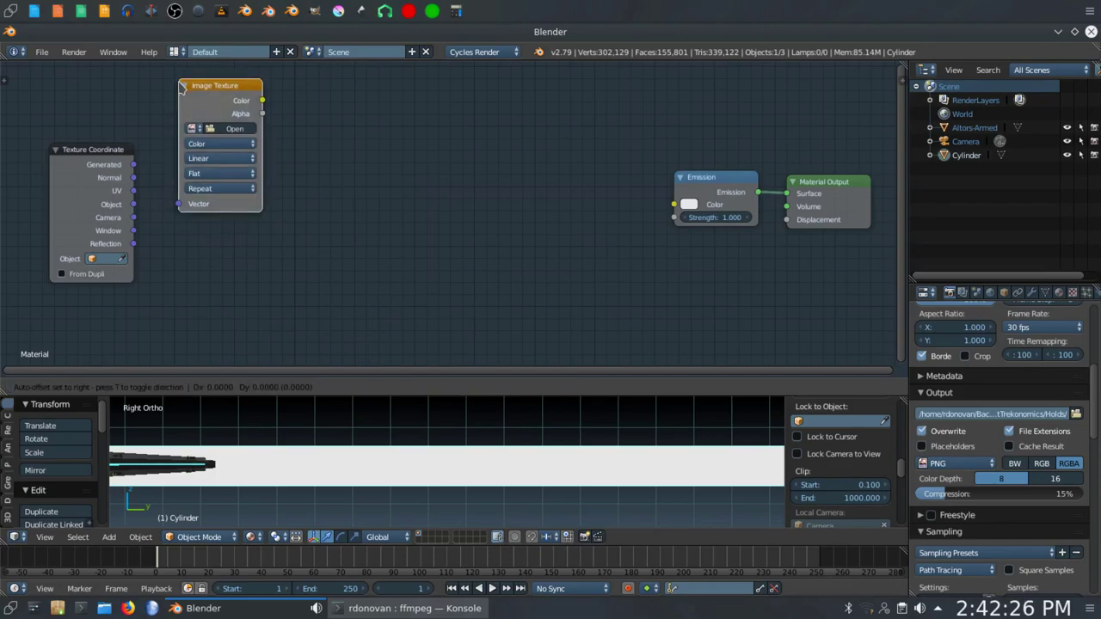
key("shift+d")
left_click(258, 203)
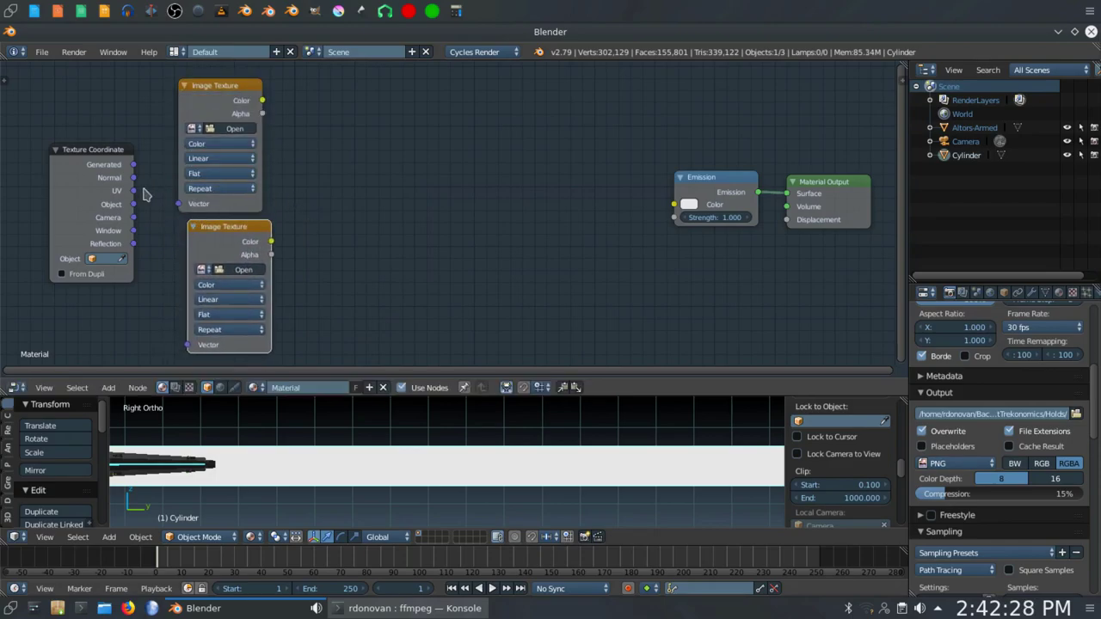
left_click_drag(133, 190, 186, 345)
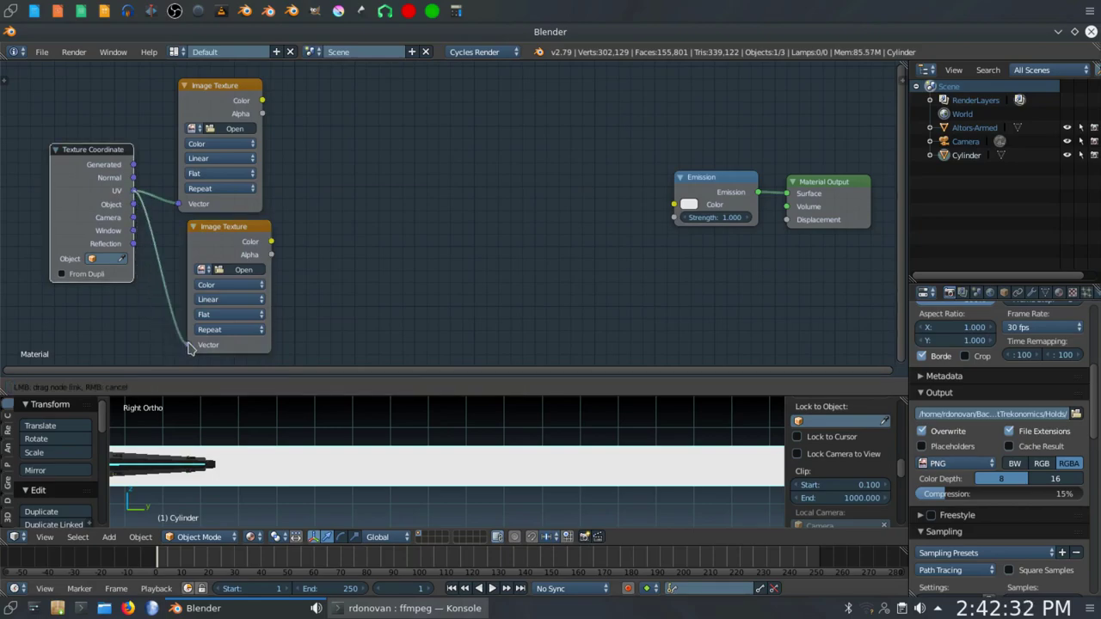
Add a MixRGB node combining the upper image's color as Color1 and the lower one's as Color2, feeding the Emission Color.
key("shift+a")
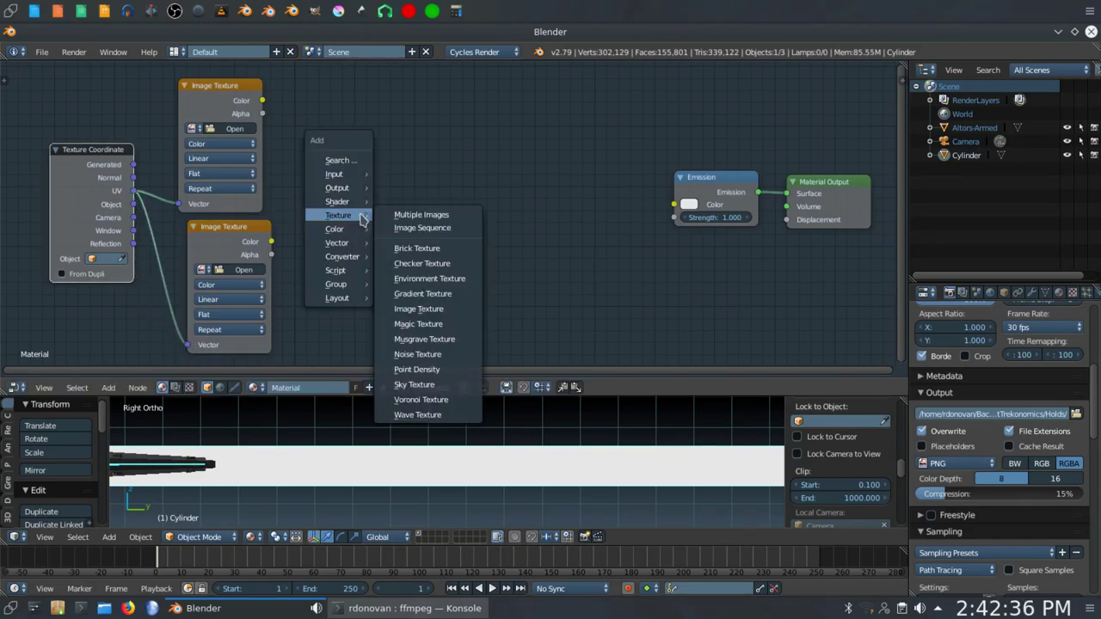
mouse_move(348, 229)
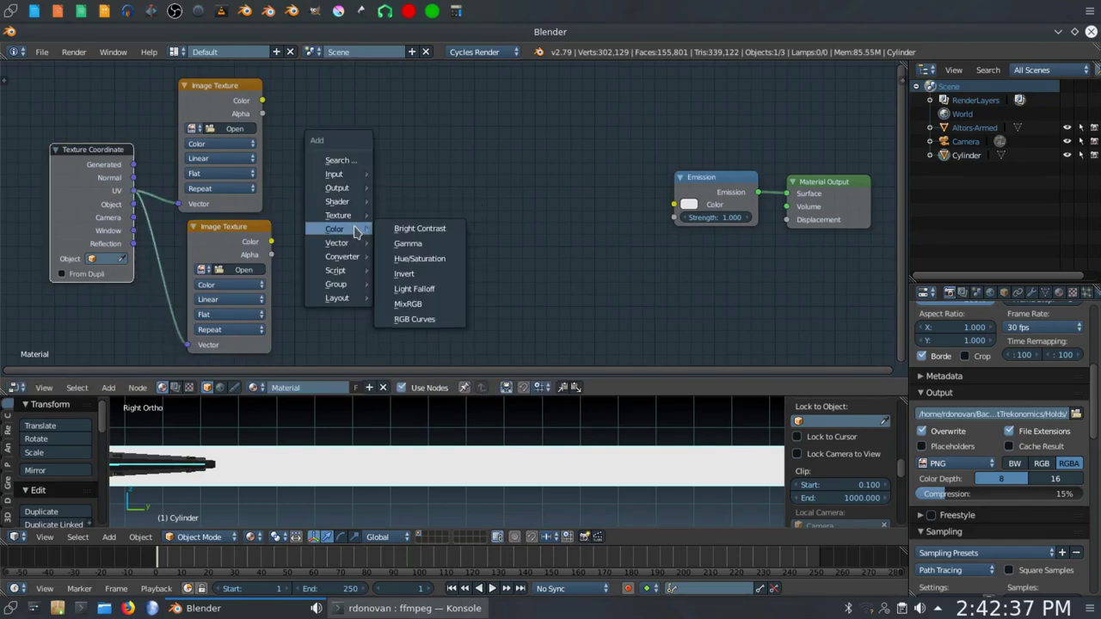
left_click(408, 303)
left_click(403, 268)
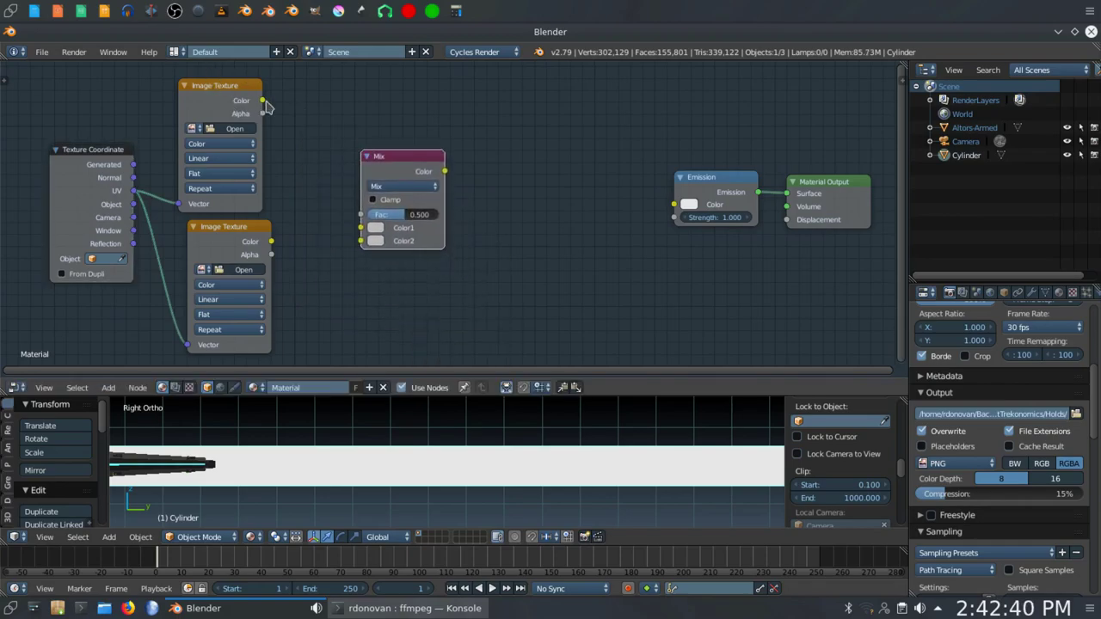
left_click_drag(262, 101, 362, 228)
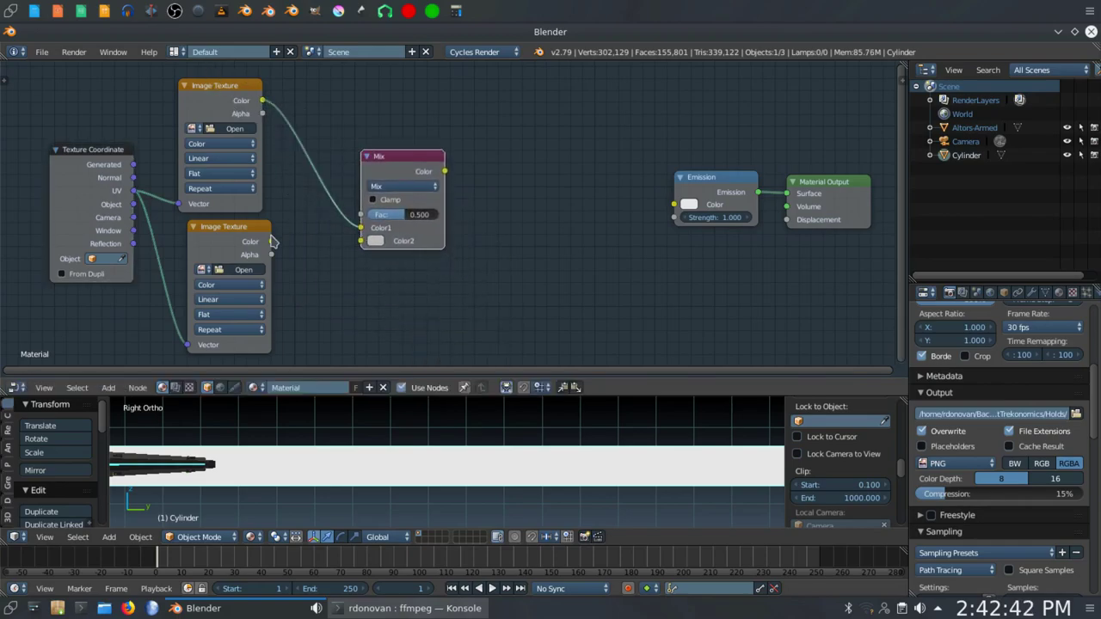
left_click_drag(272, 242, 361, 240)
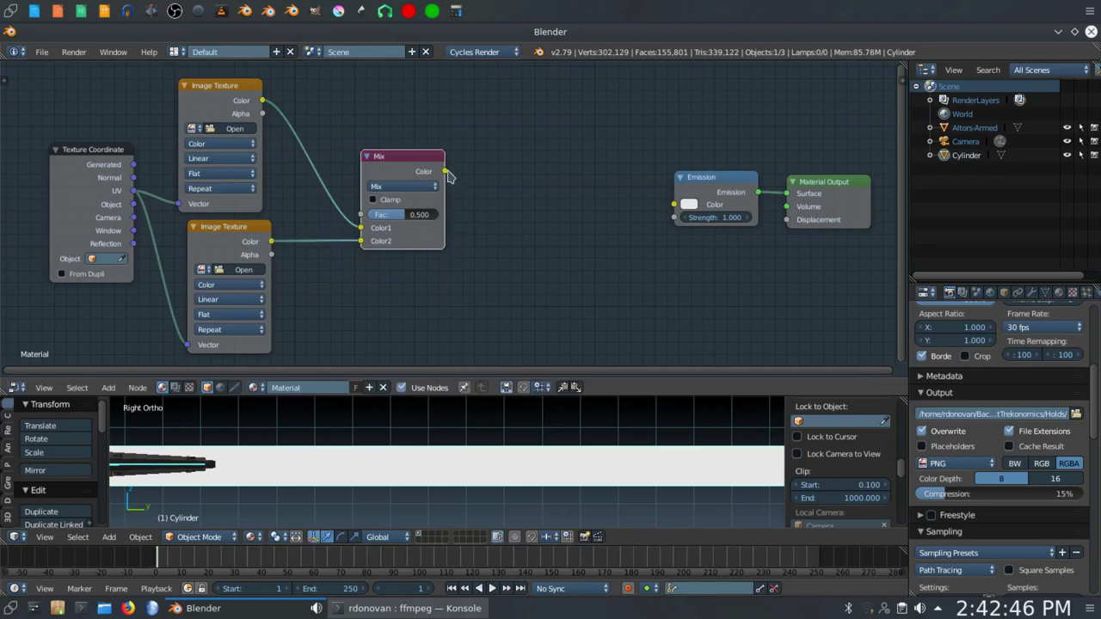
left_click_drag(447, 173, 673, 204)
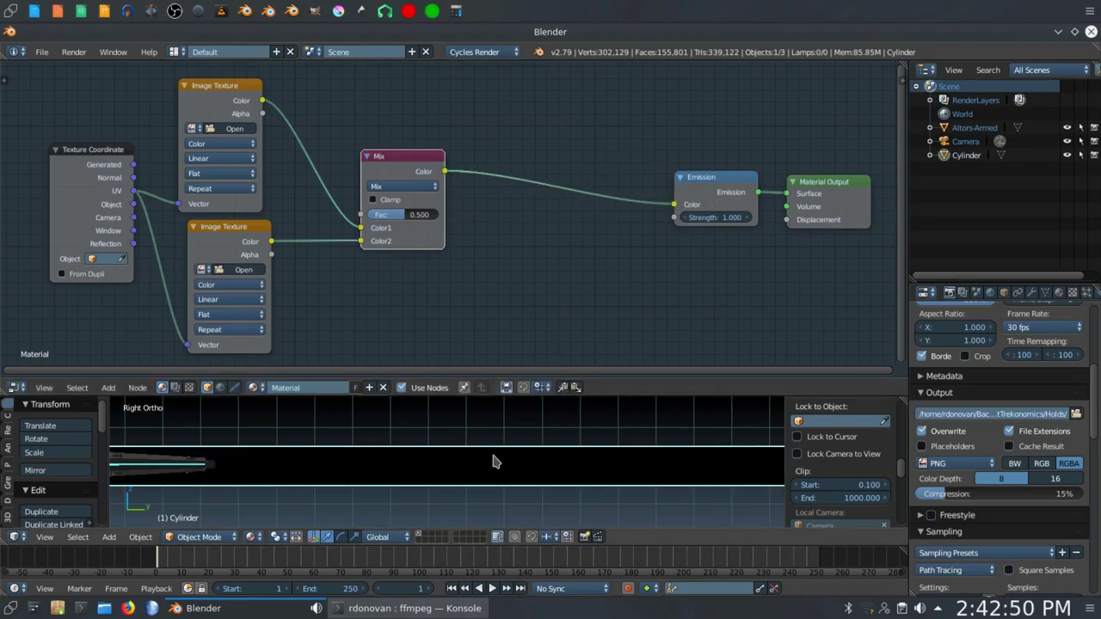
Load Starfield-001-blue.png from the TexturesnBGs folder into the upper Image Texture node.
left_click(235, 129)
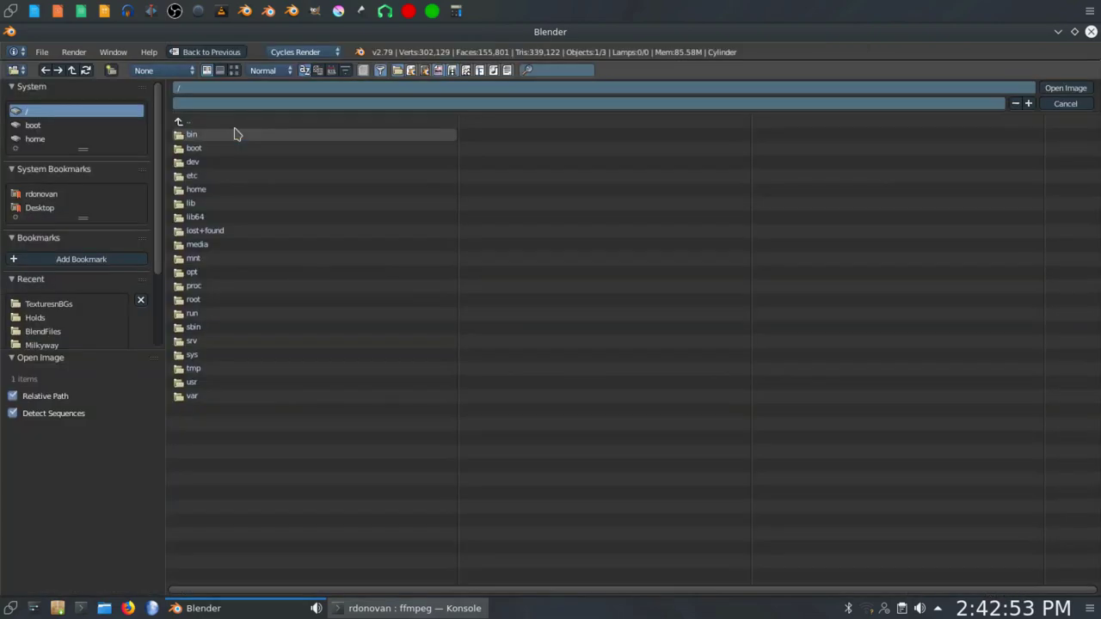
left_click(43, 306)
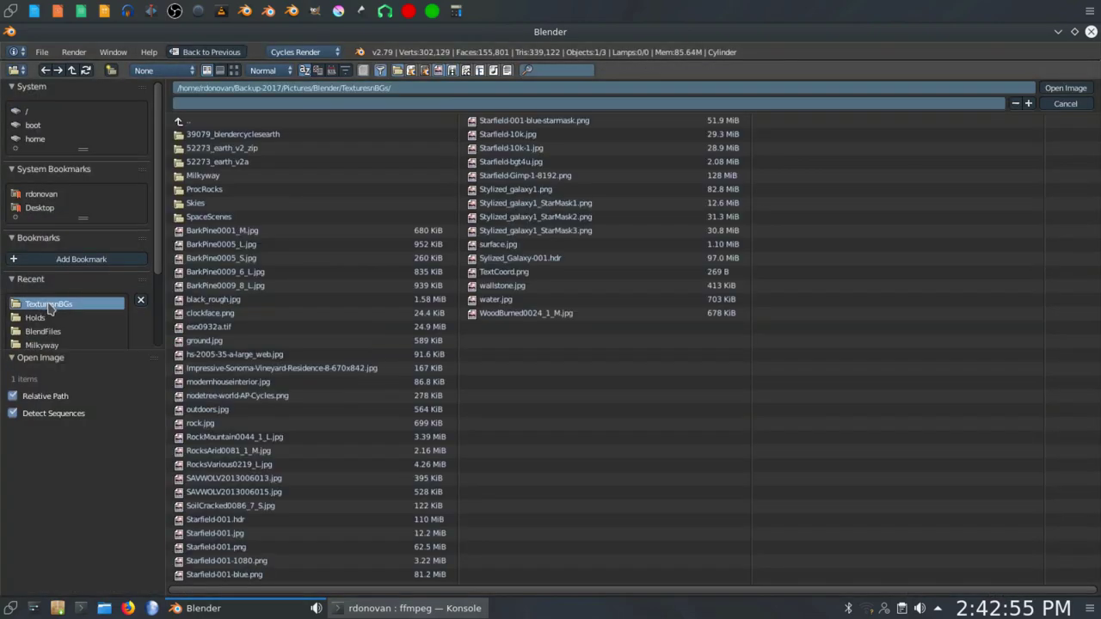
left_click(199, 575)
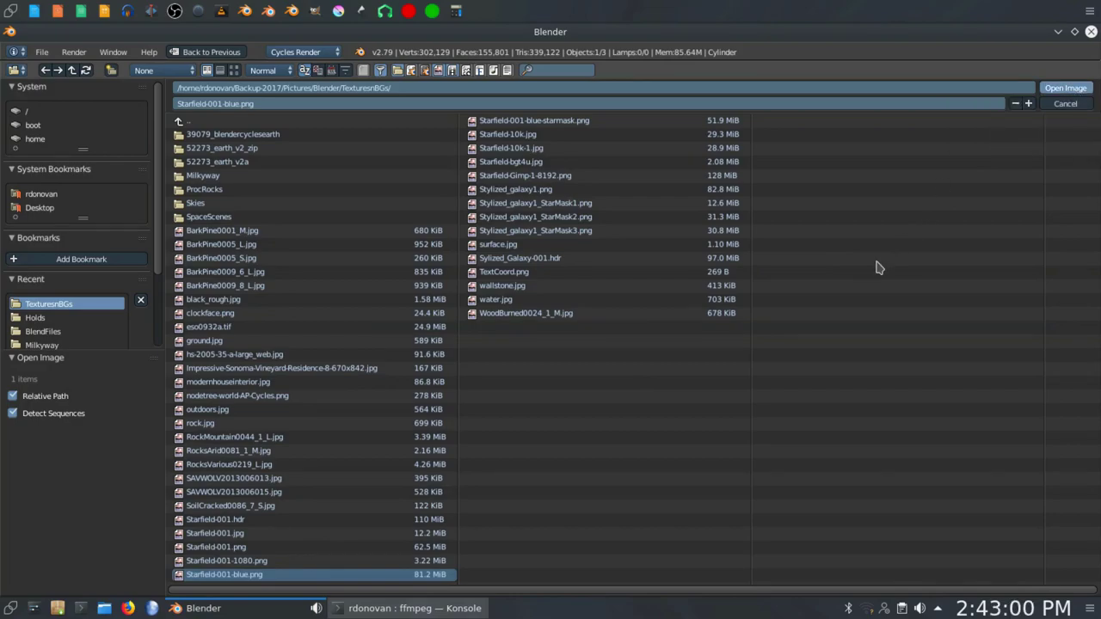
key("Escape")
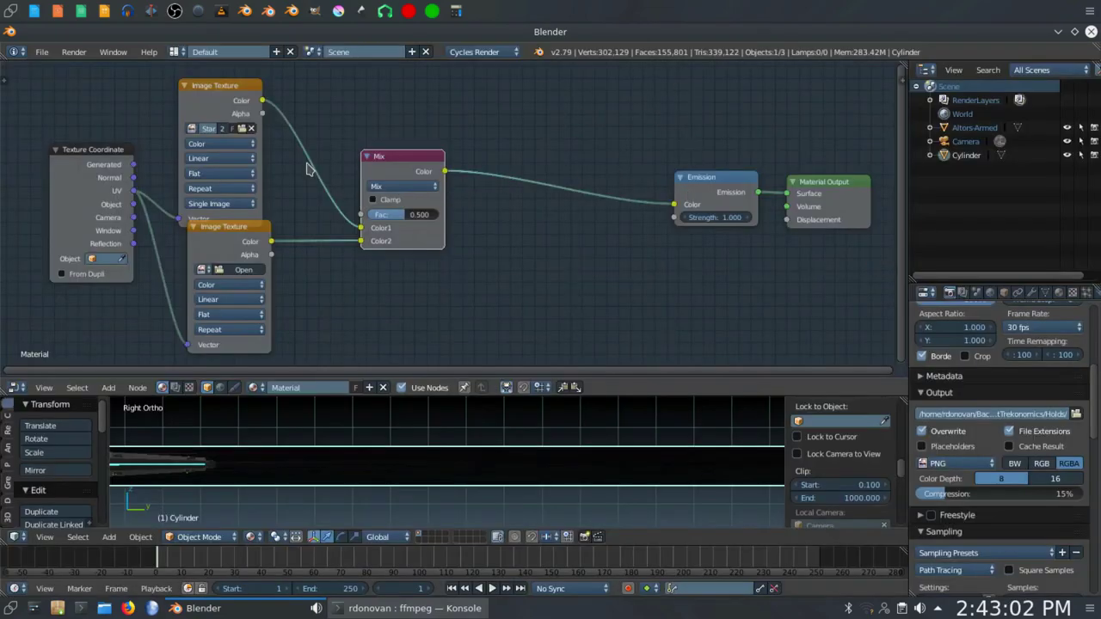
Load Hubble-YoungStars.png from the Milkyway folder into the lower Image Texture node.
left_click(237, 273)
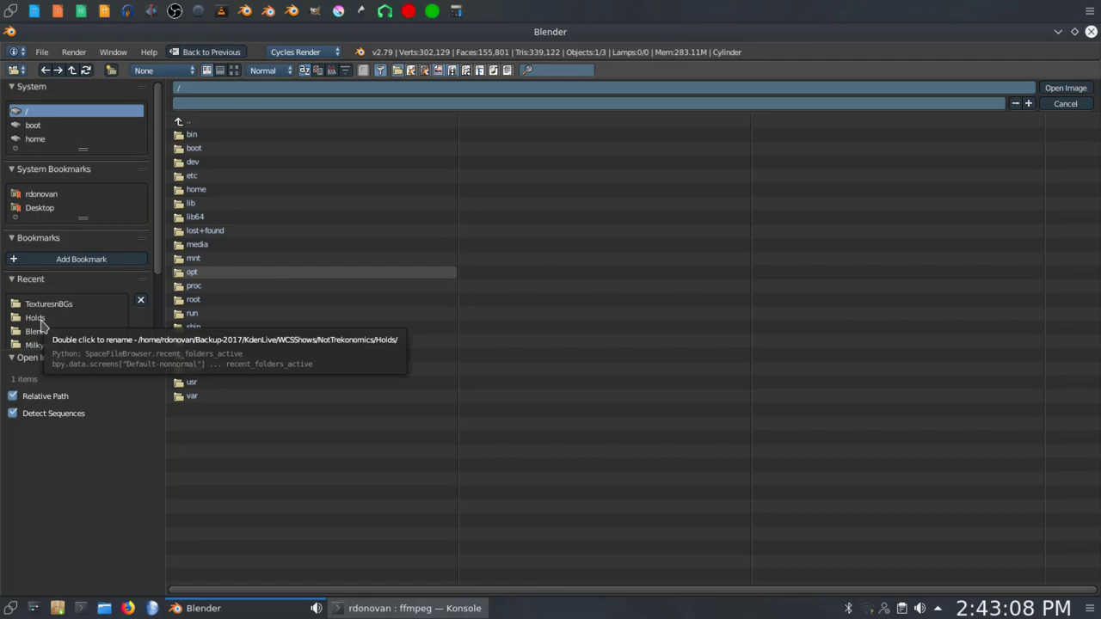
left_click(48, 345)
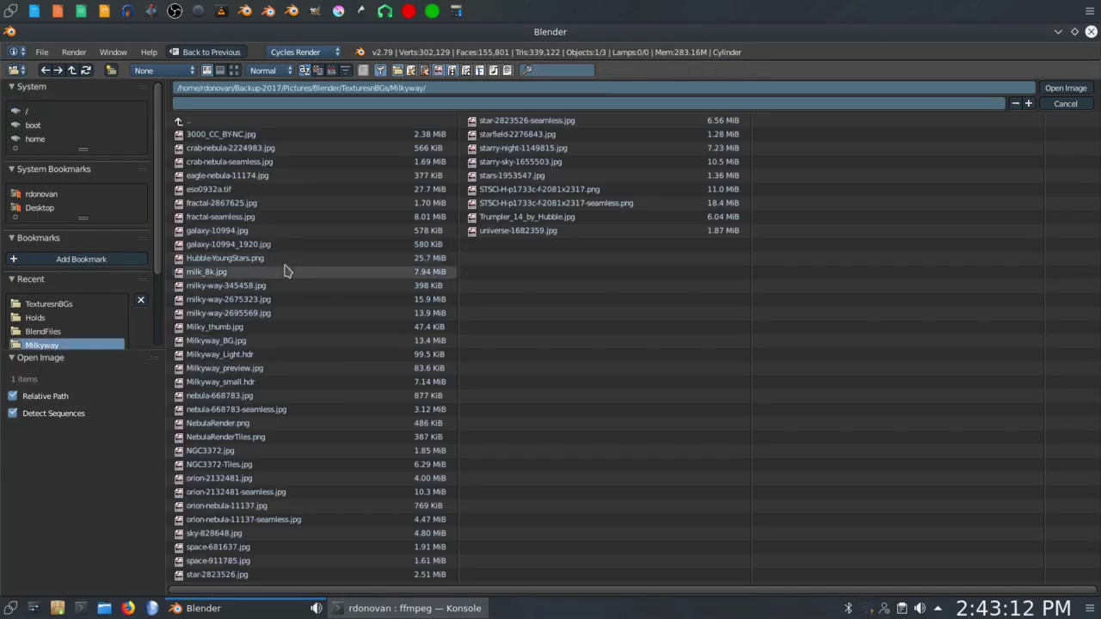
left_click(237, 261)
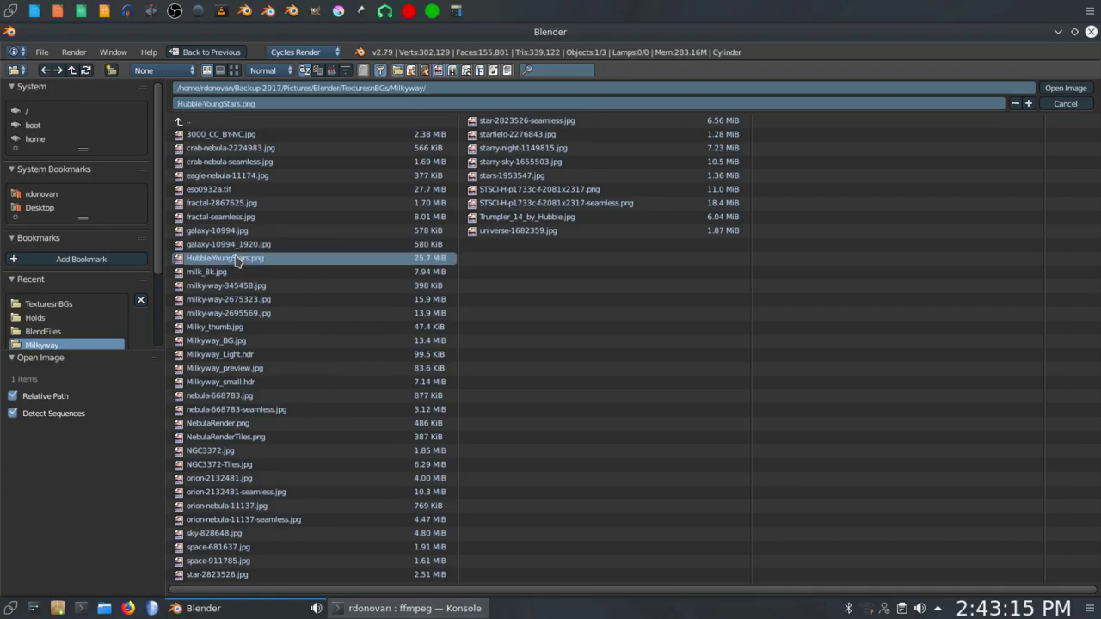
left_click(1066, 89)
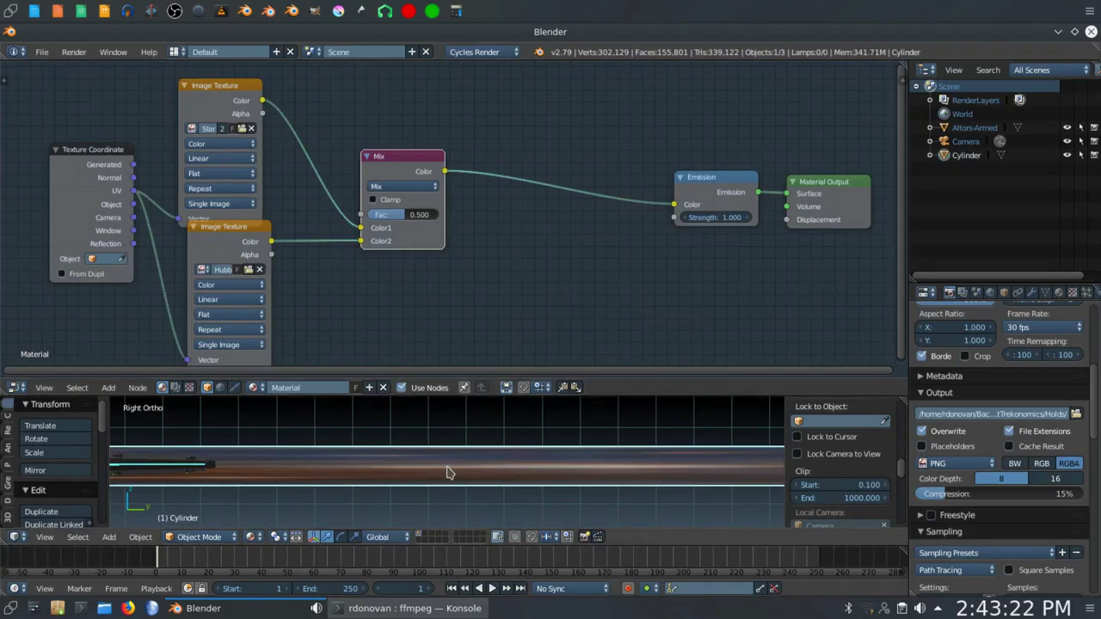
Change the node editor area to the UV/Image Editor and put the cylinder into Edit Mode to show its UVs.
scroll(447, 472, "up", 1)
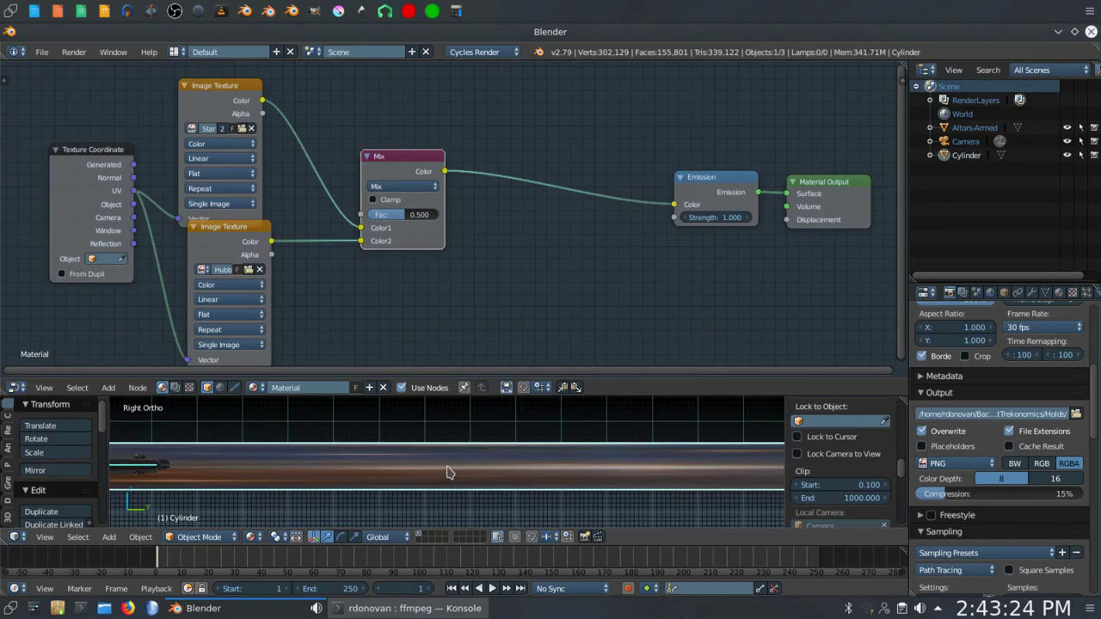
scroll(447, 472, "down", 2)
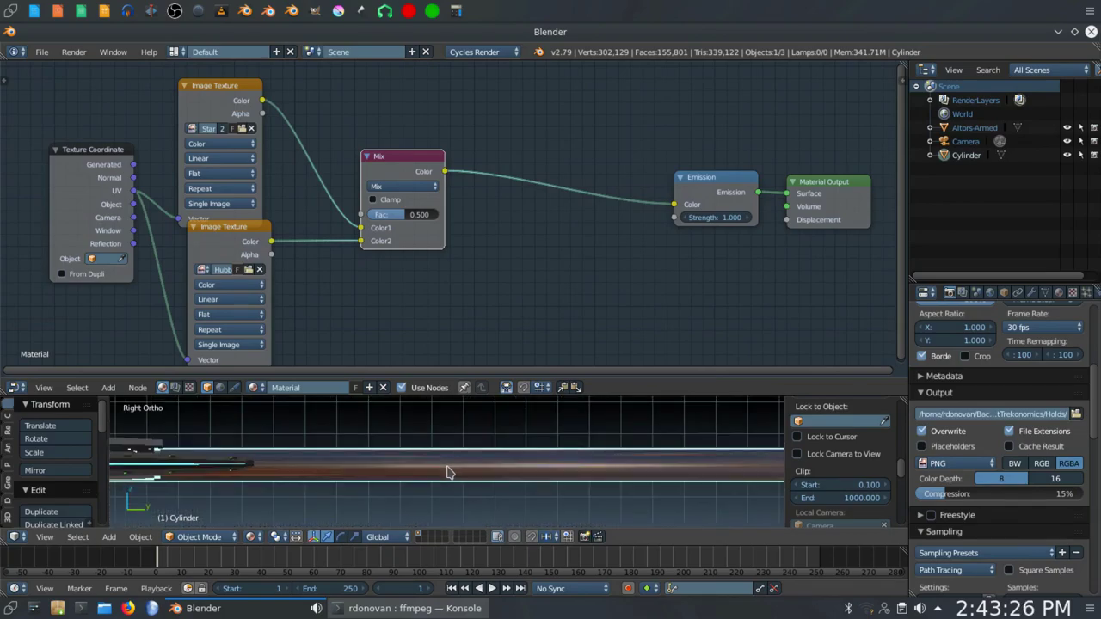
left_click(13, 388)
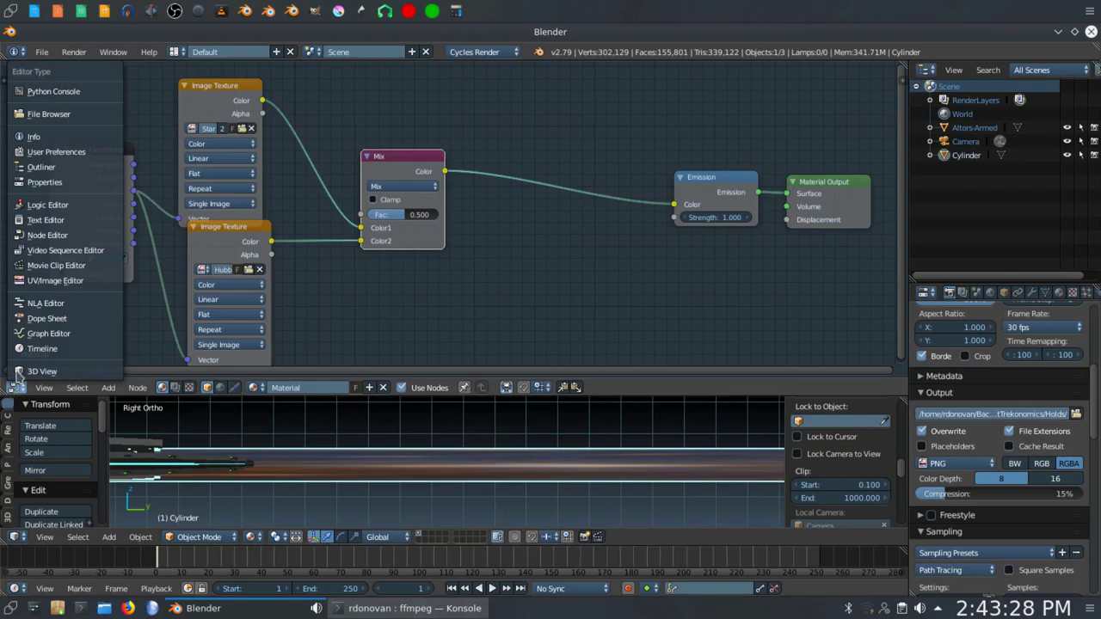
left_click(25, 280)
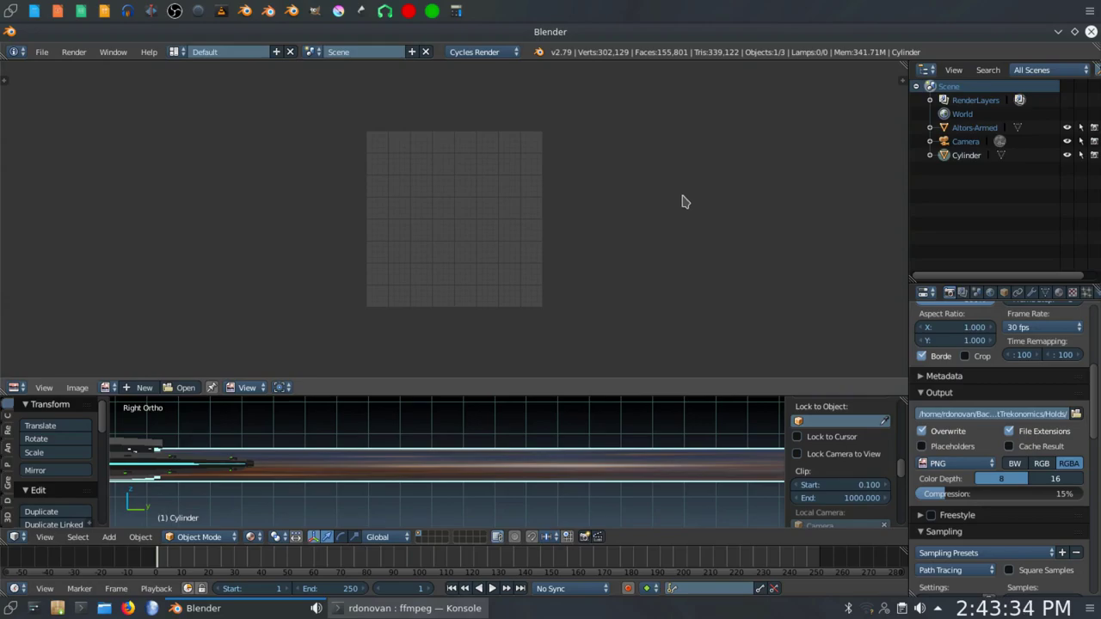
key("Tab")
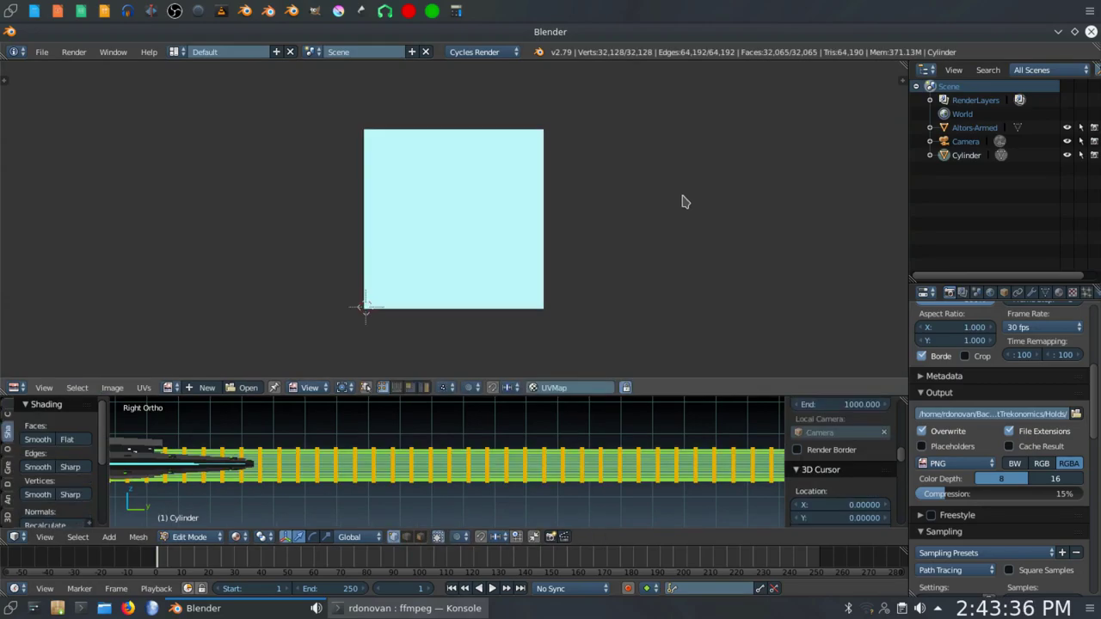
Scale the cylinder's entire UV layout to half its height along Y and return to Object Mode.
key("s")
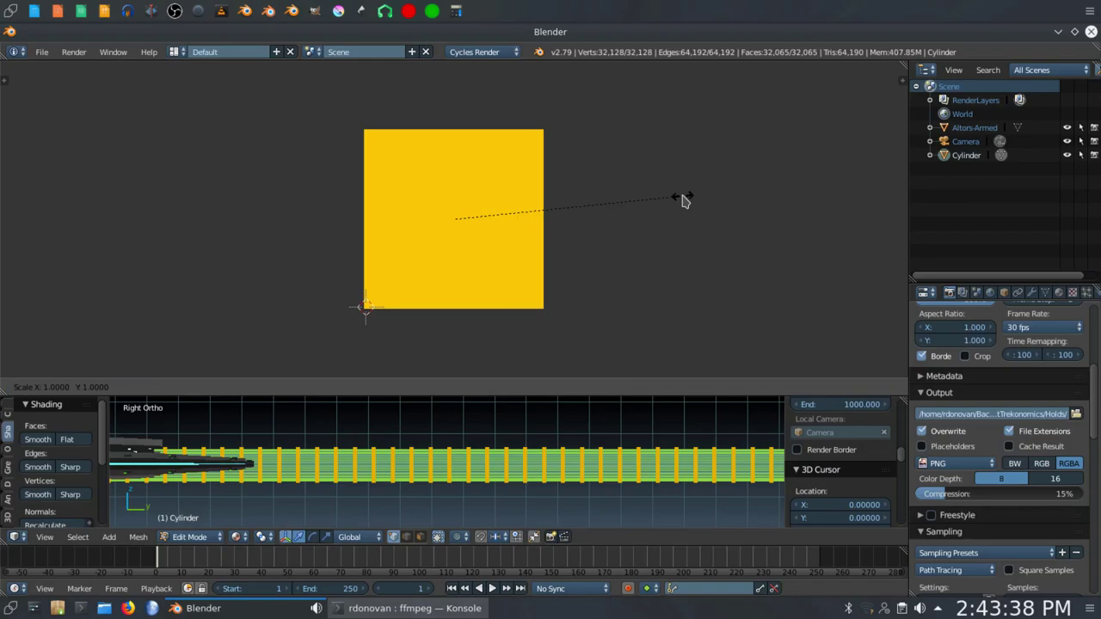
key("y")
key("minus")
type(".5")
key("Return")
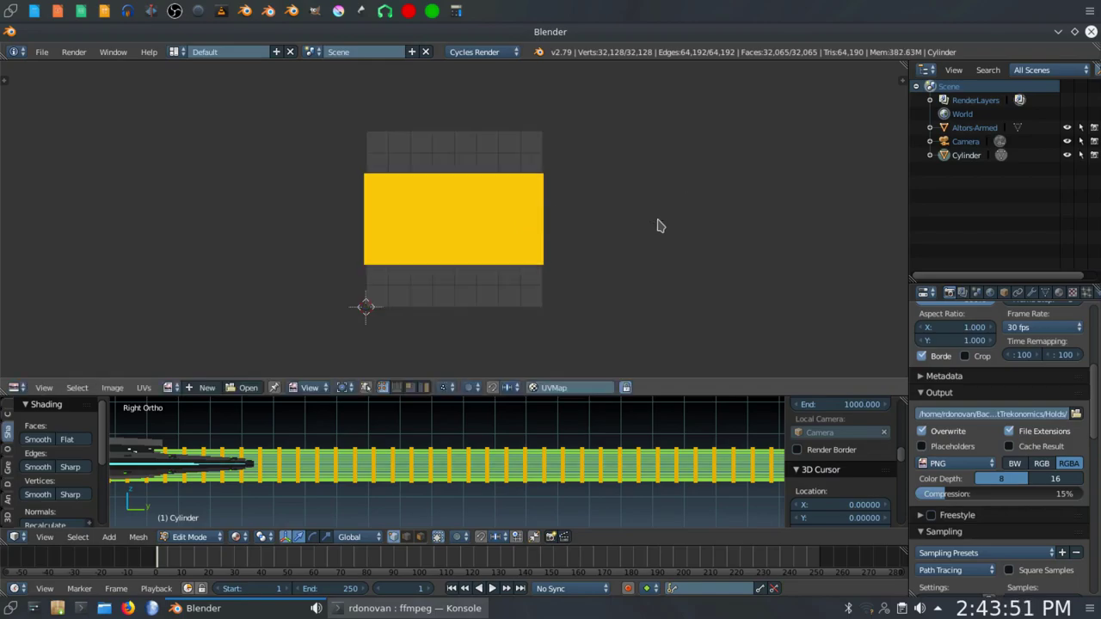
key("Tab")
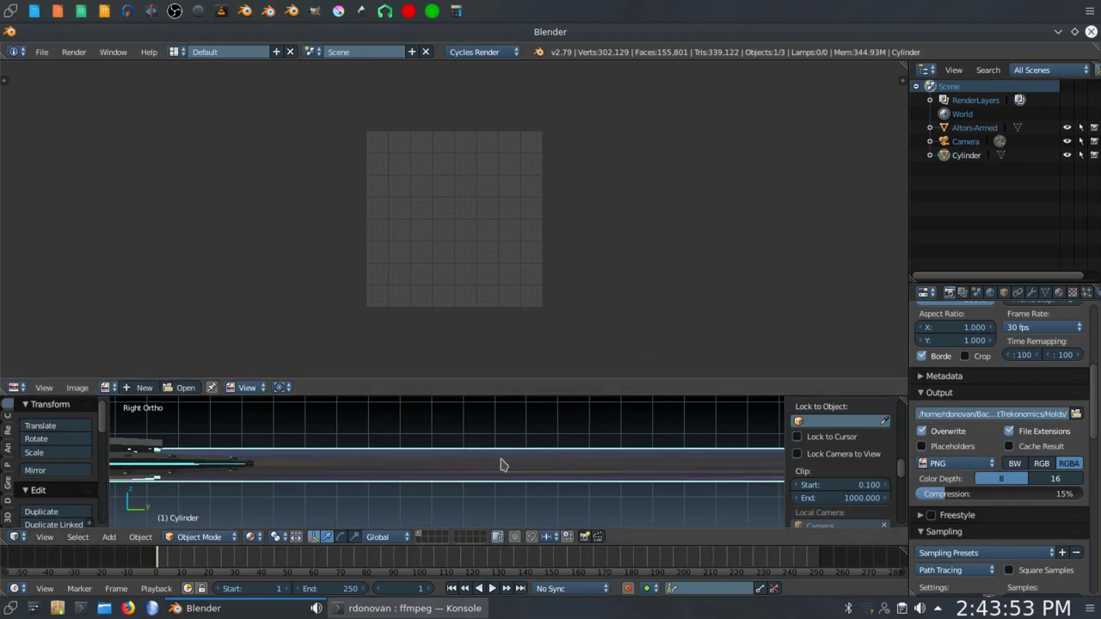
scroll(507, 469, "up", 1)
scroll(507, 469, "down", 4)
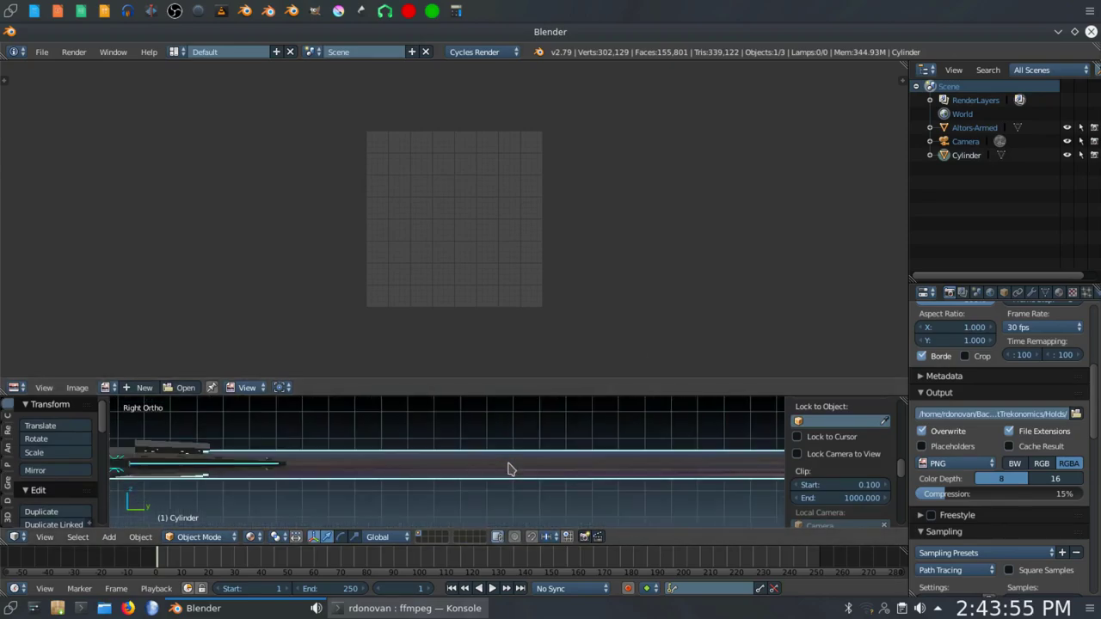
Change the UV editor area back to the Node Editor and move the Mix node closer to the Image Texture nodes.
left_click(14, 387)
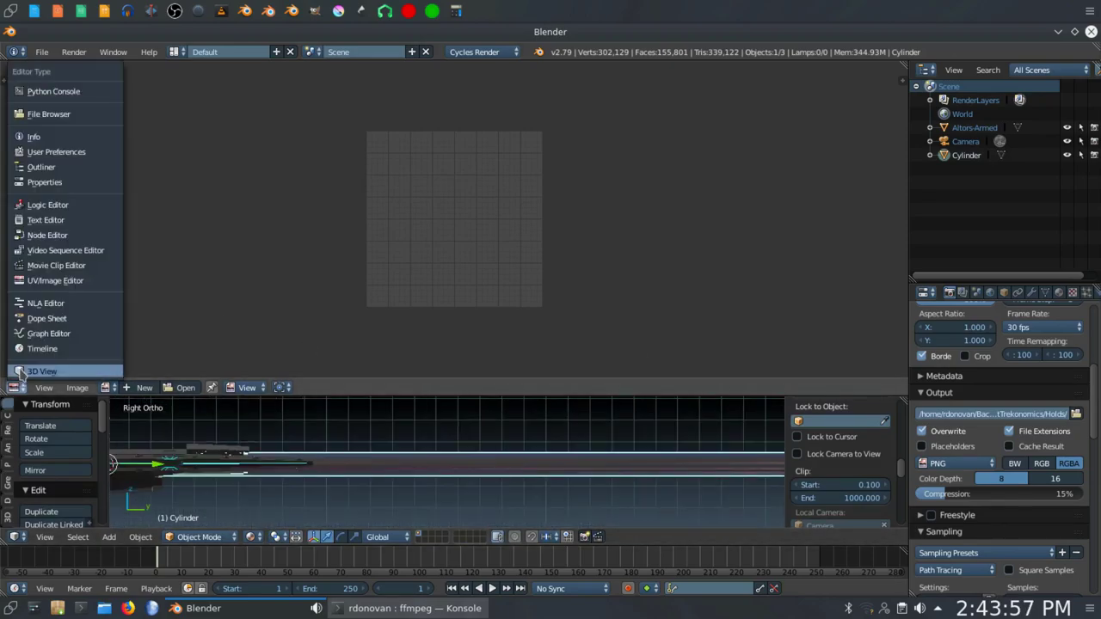
left_click(59, 241)
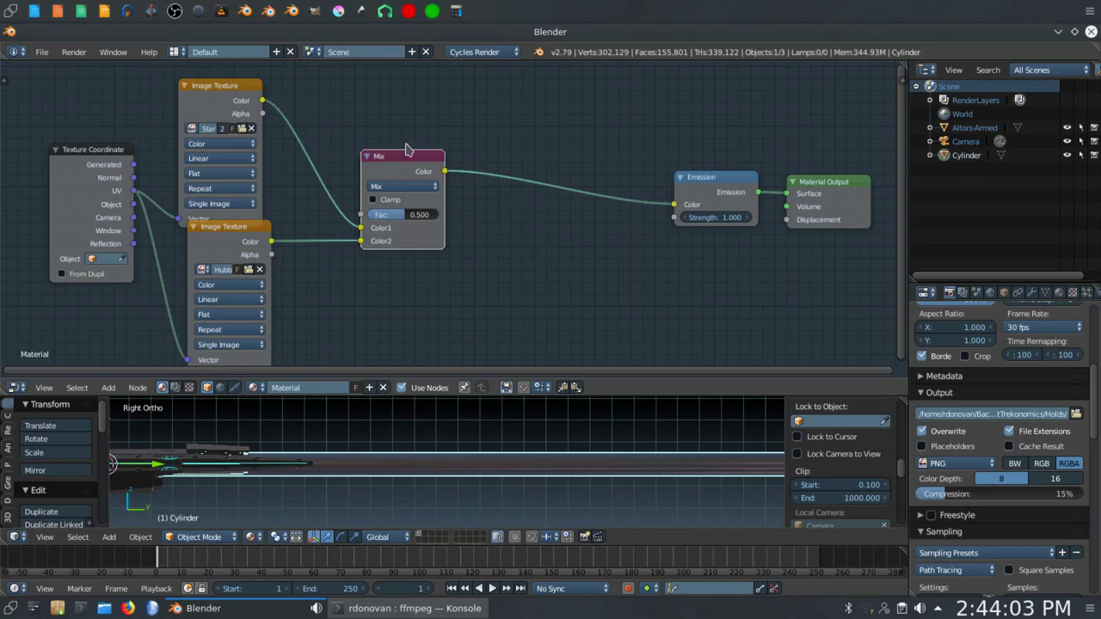
left_click_drag(409, 153, 337, 131)
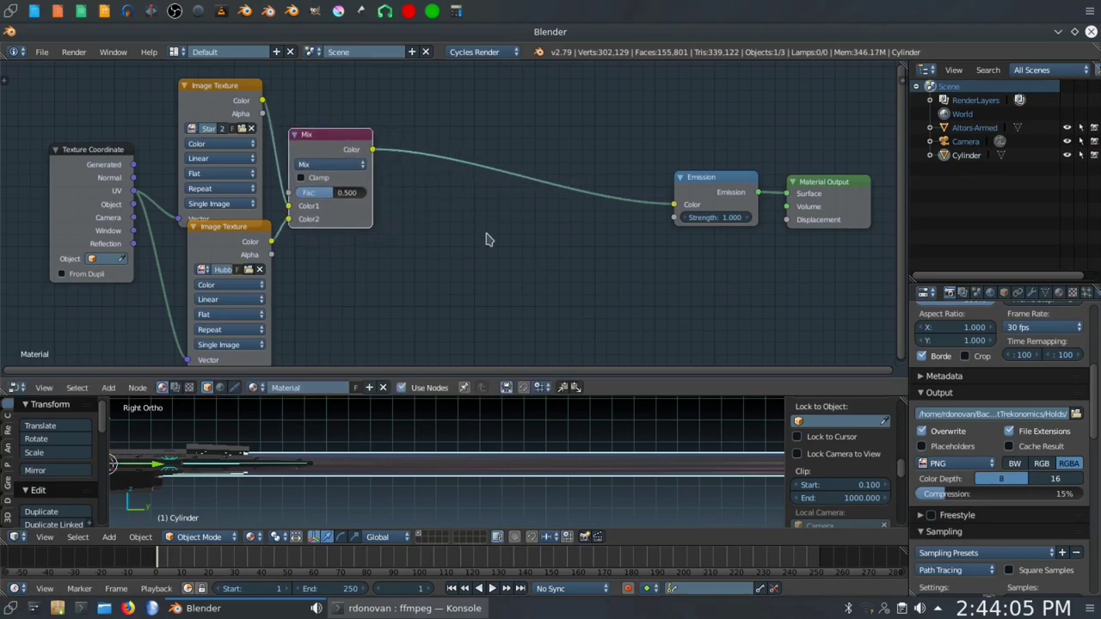
Insert a ColorRamp node on the link between the Mix node and the Emission node.
key("shift+a")
mouse_move(481, 265)
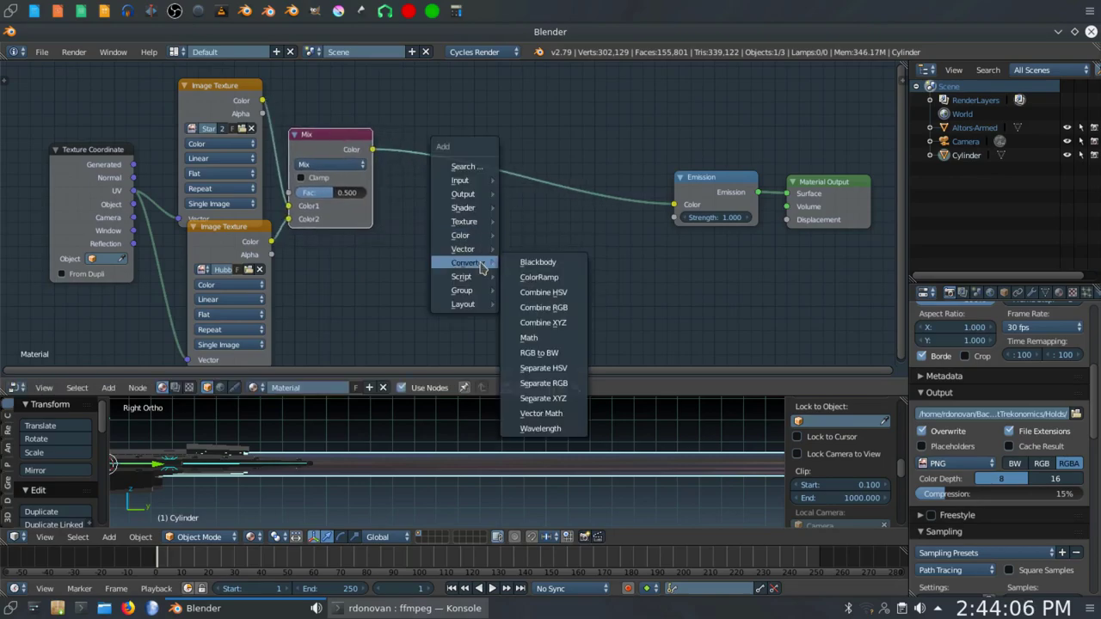
left_click(534, 277)
left_click(436, 114)
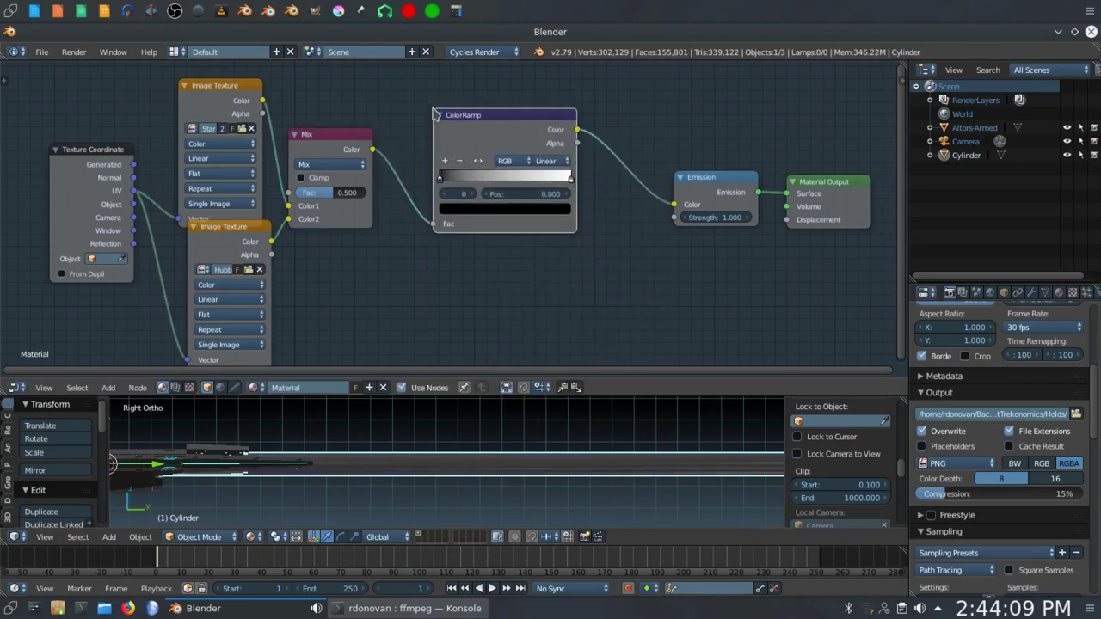
Add a middle color stop to the ColorRamp and make it a saturated blue at full brightness.
scroll(456, 146, "up", 3)
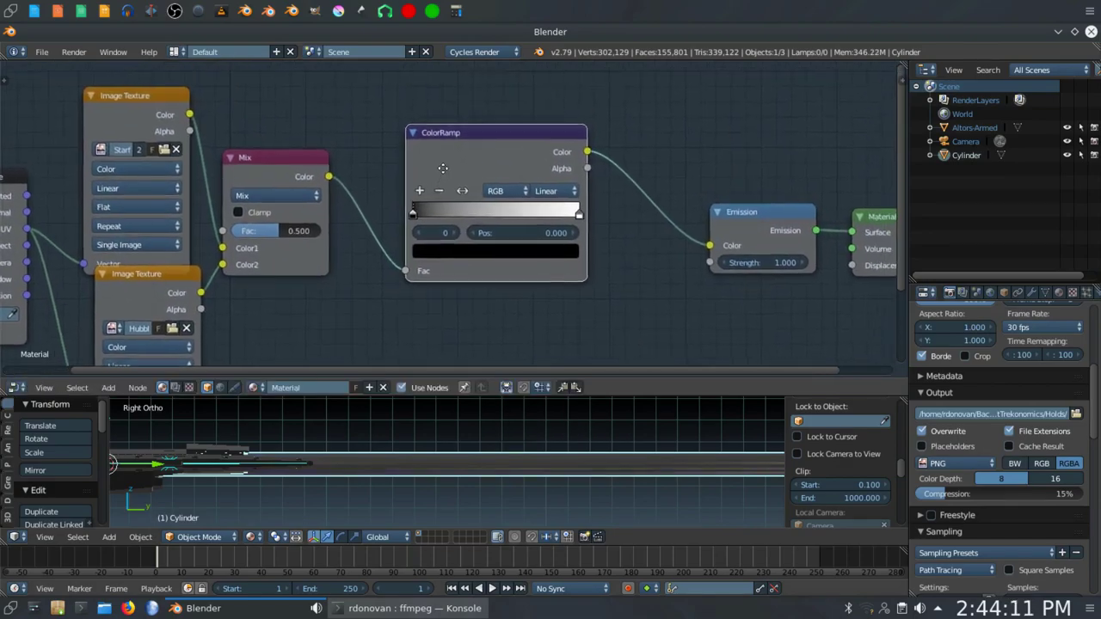
scroll(442, 175, "up", 1)
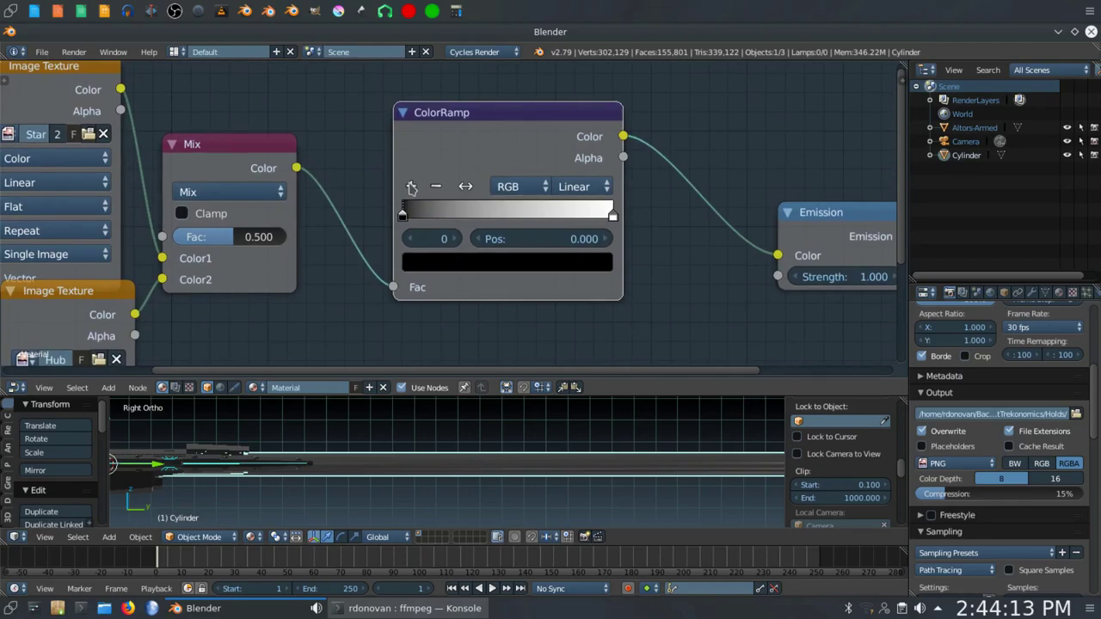
left_click(411, 187)
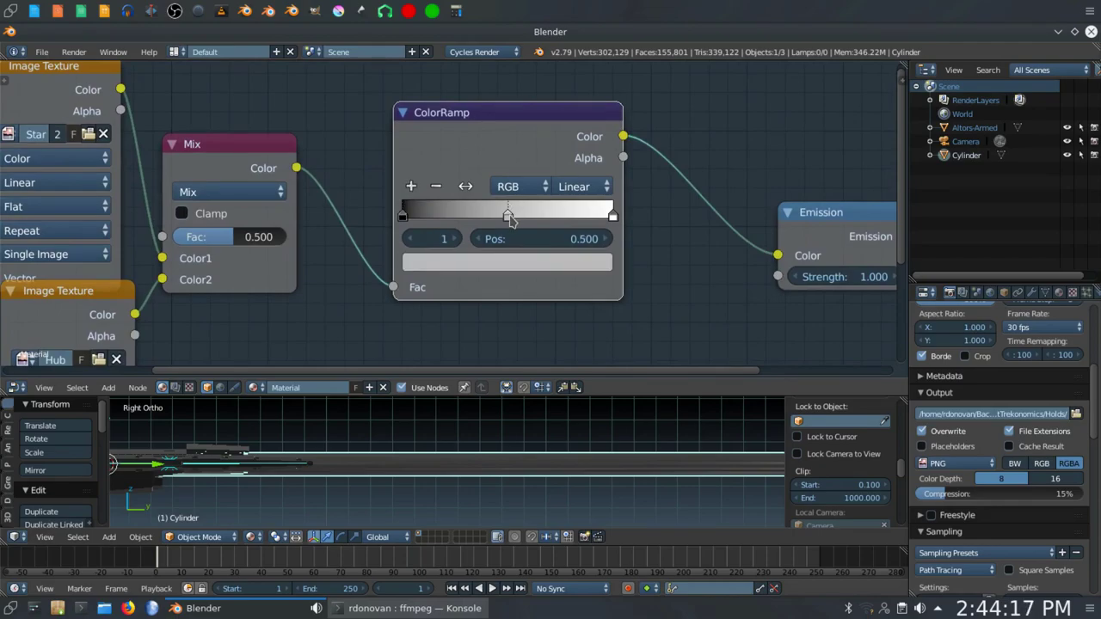
left_click(503, 263)
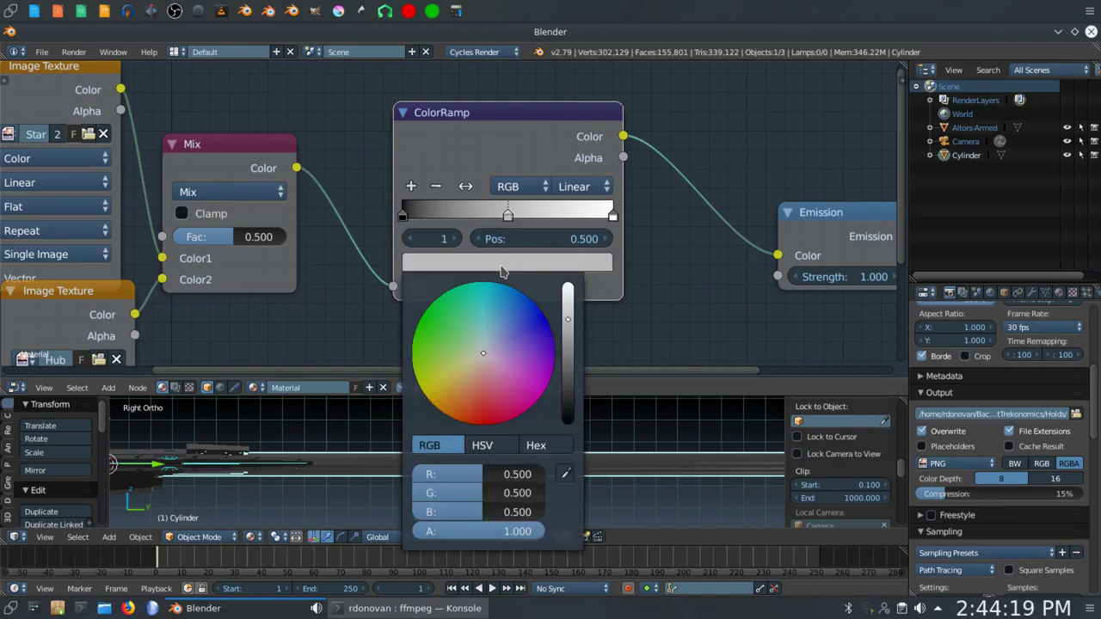
left_click(520, 315)
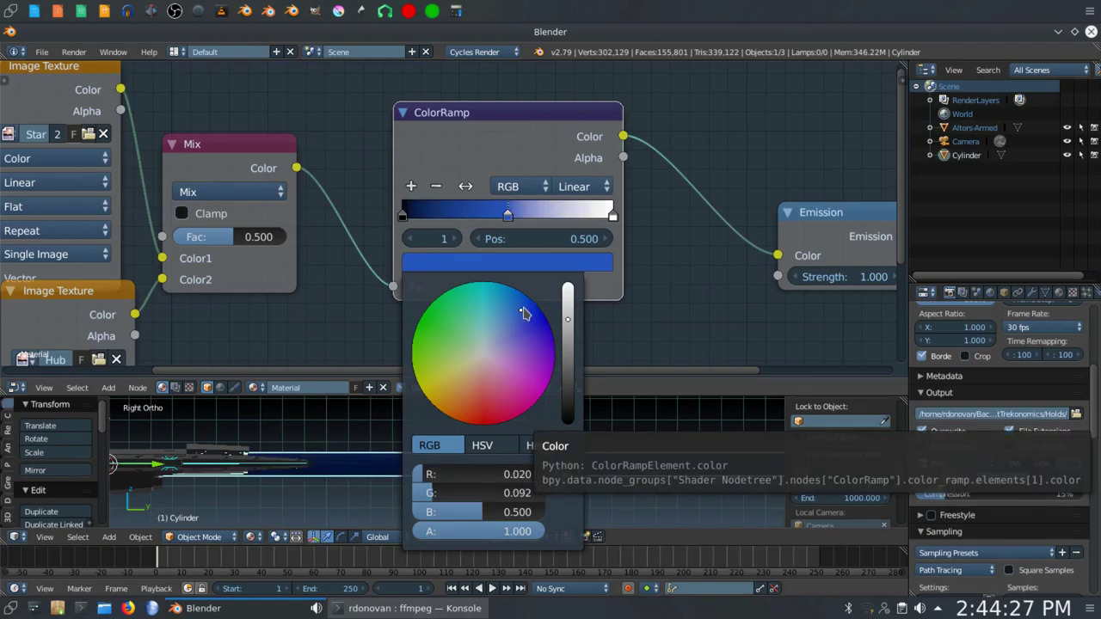
left_click(522, 309)
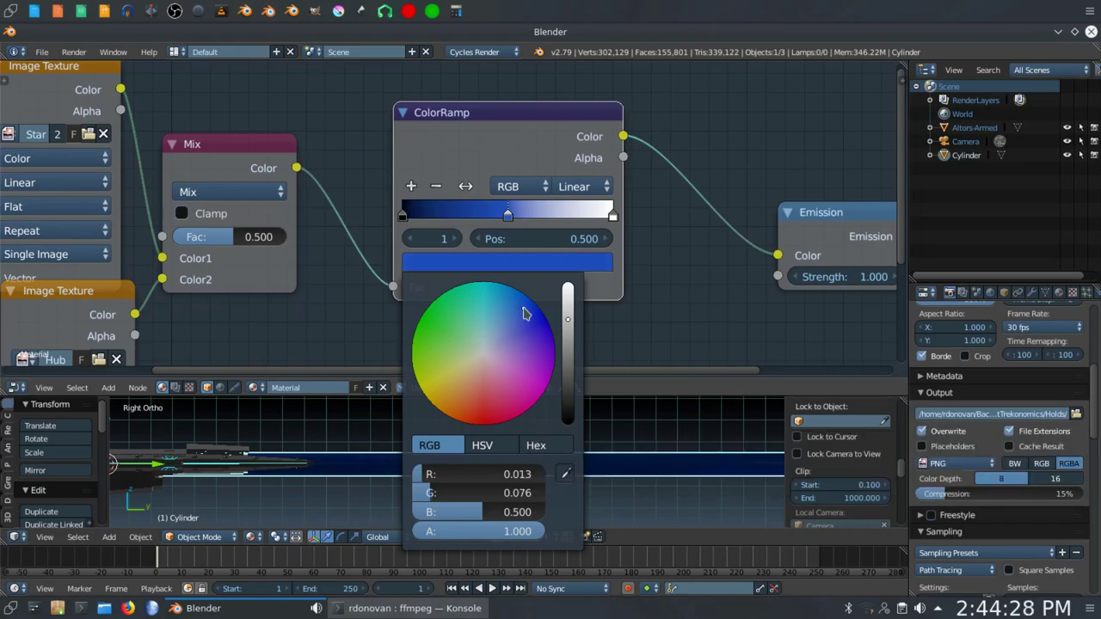
left_click(567, 317)
left_click_drag(566, 317, 567, 284)
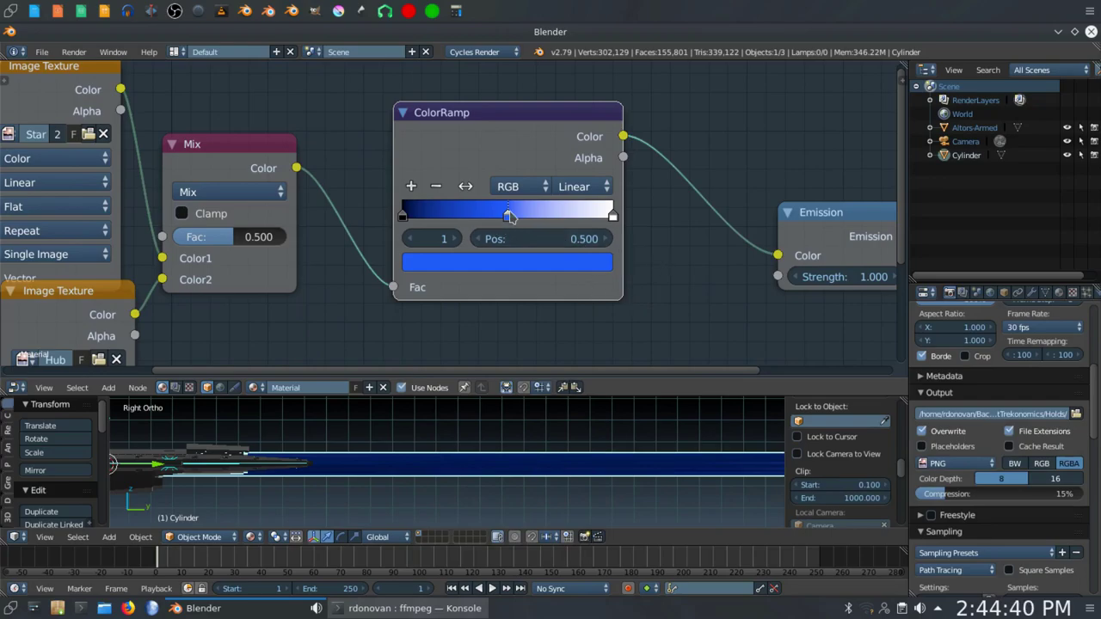
Set the position of the ColorRamp's black stop to 0.040.
left_click(413, 240)
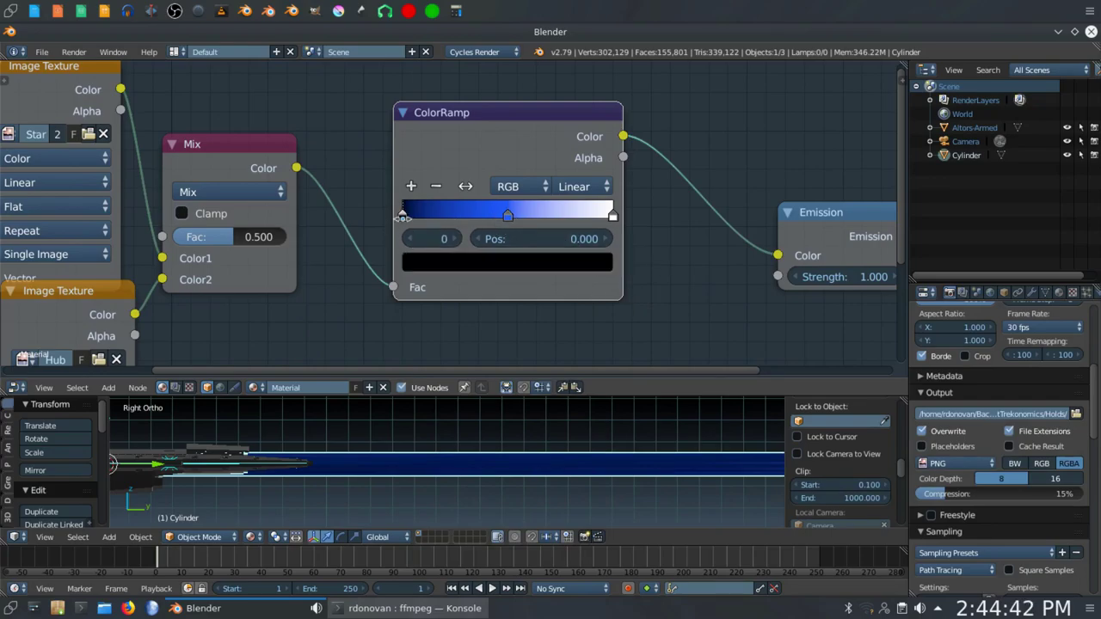
left_click(543, 238)
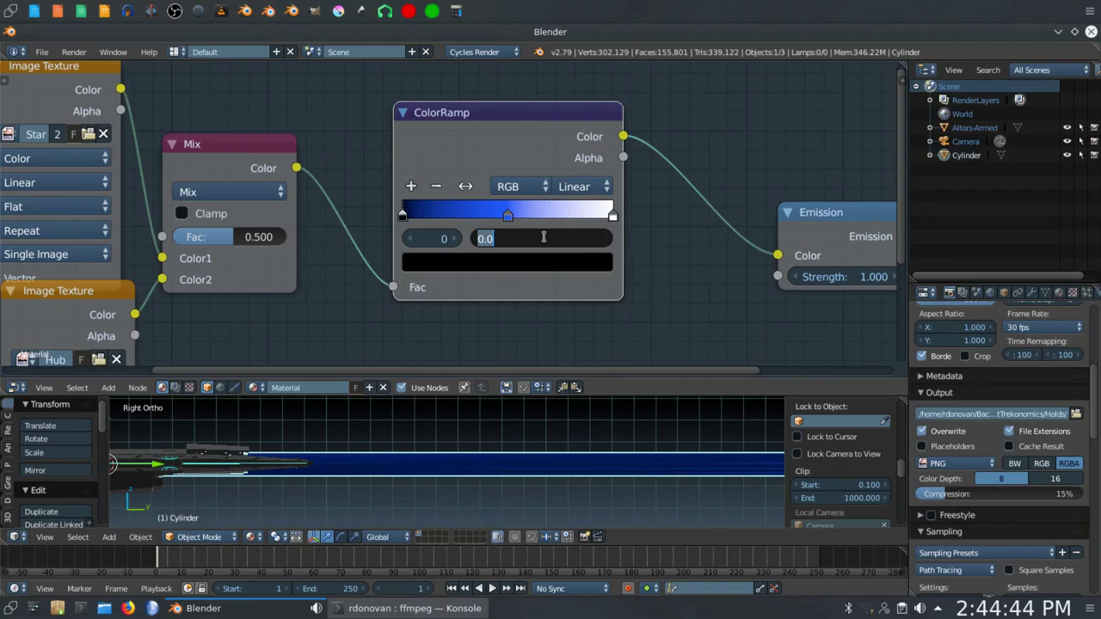
type(".0")
key("Return")
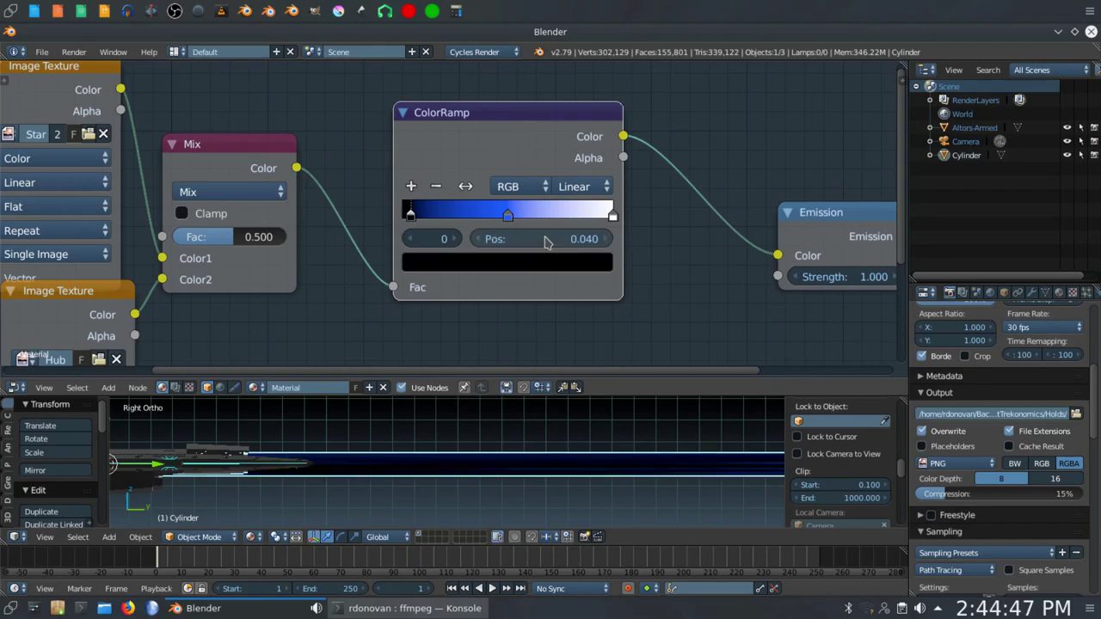
Set the position of the ColorRamp's blue stop to 0.2.
left_click(456, 240)
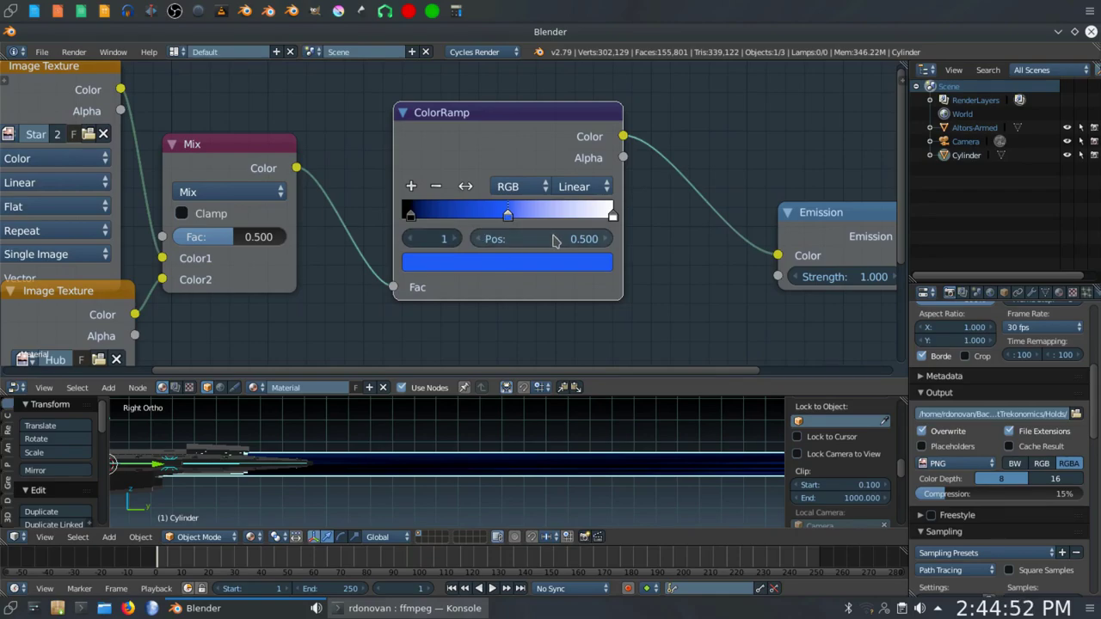
left_click(551, 238)
type(".")
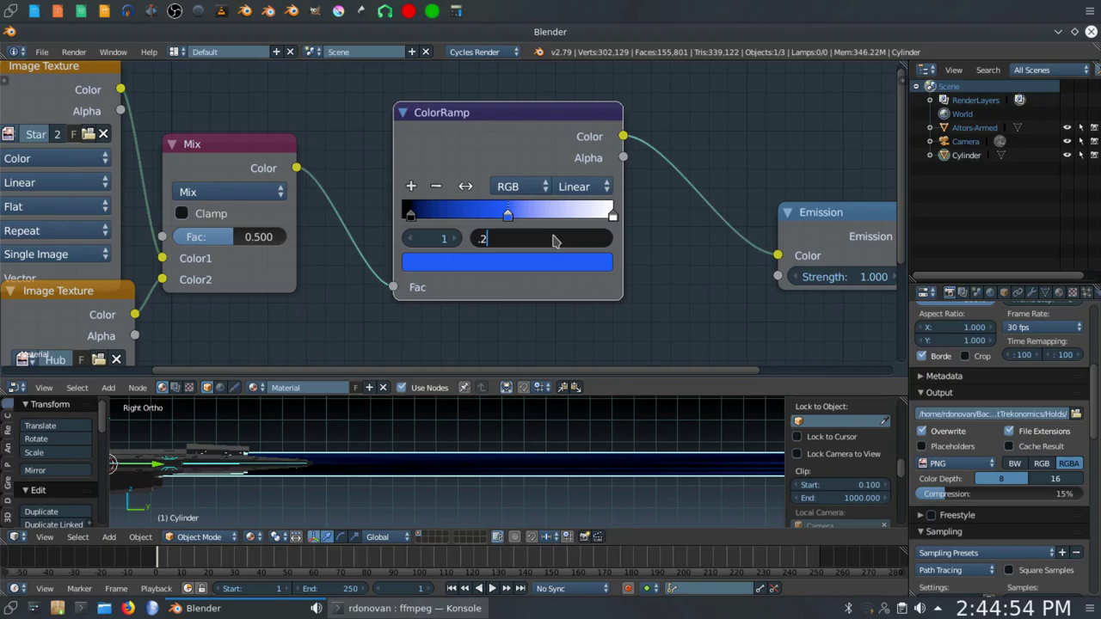
type("2")
key("Return")
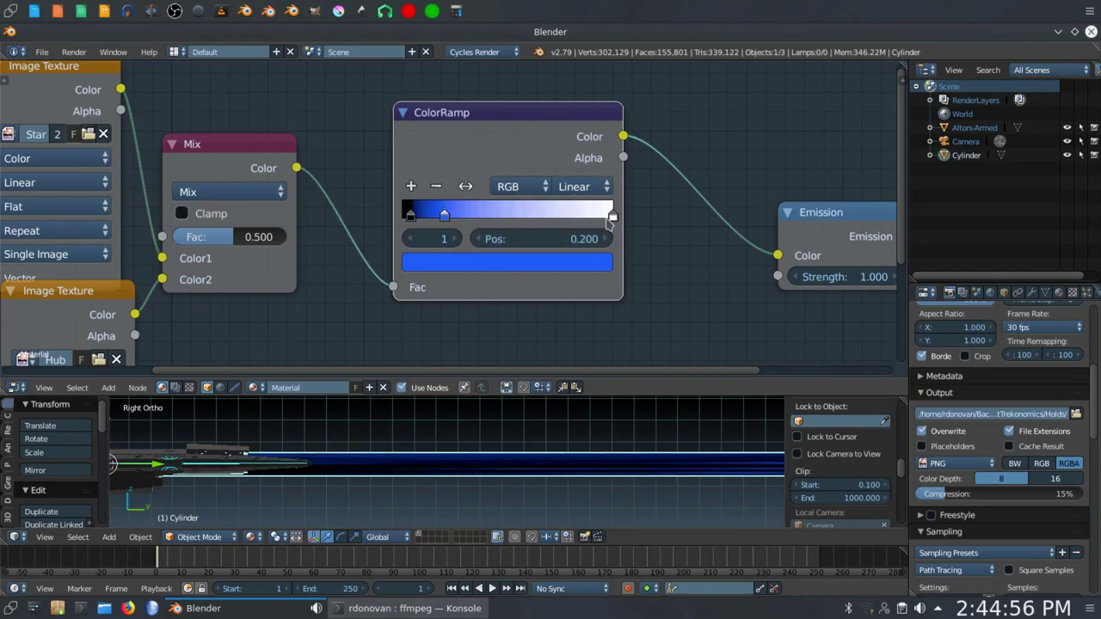
Set the position of the ColorRamp's white stop to 0.3.
left_click(456, 239)
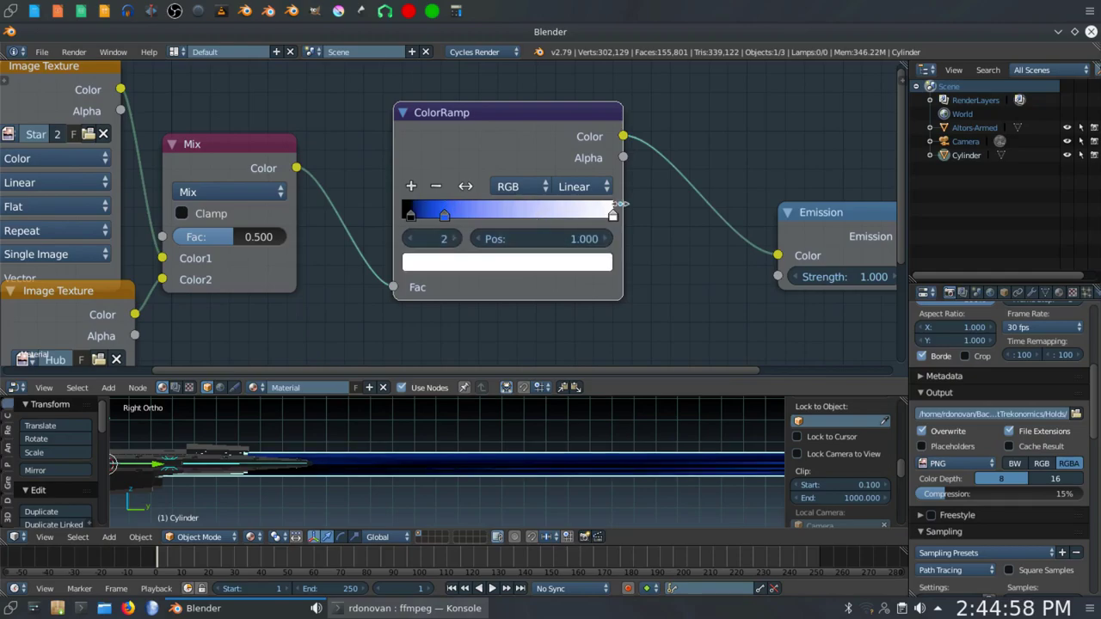
left_click(543, 237)
type(".")
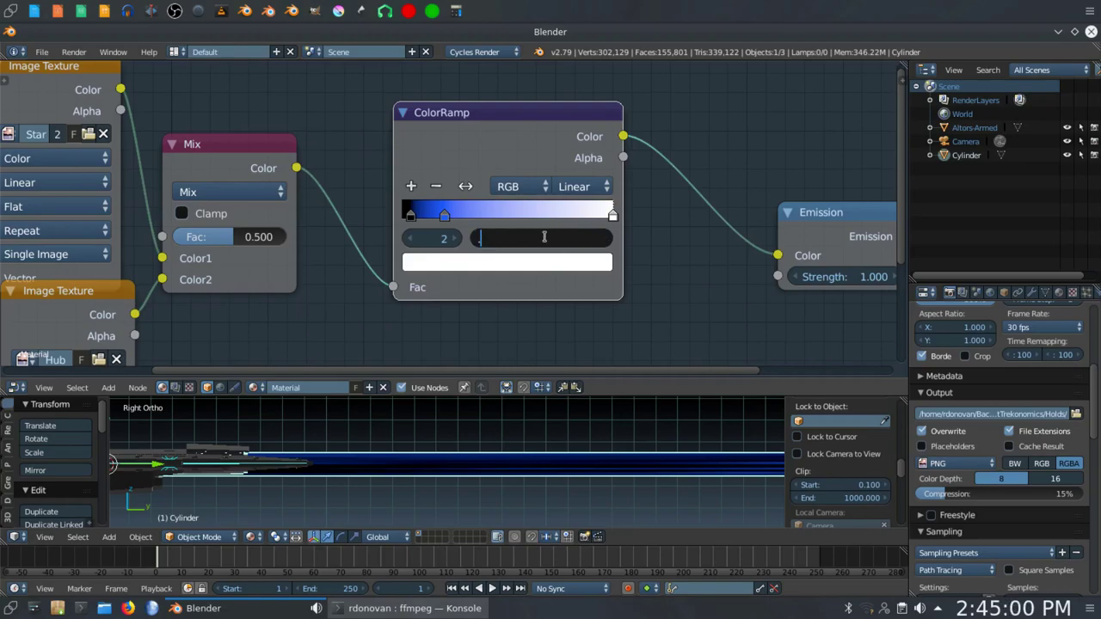
type("3")
key("Return")
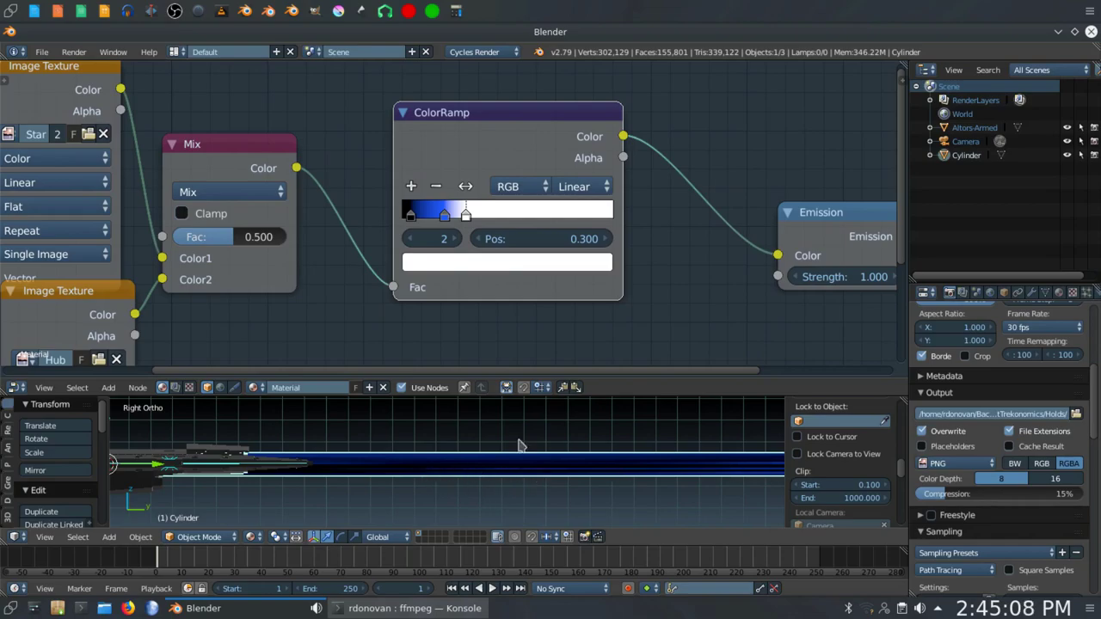
Set the Emission node's strength to 3.5.
left_click(834, 276)
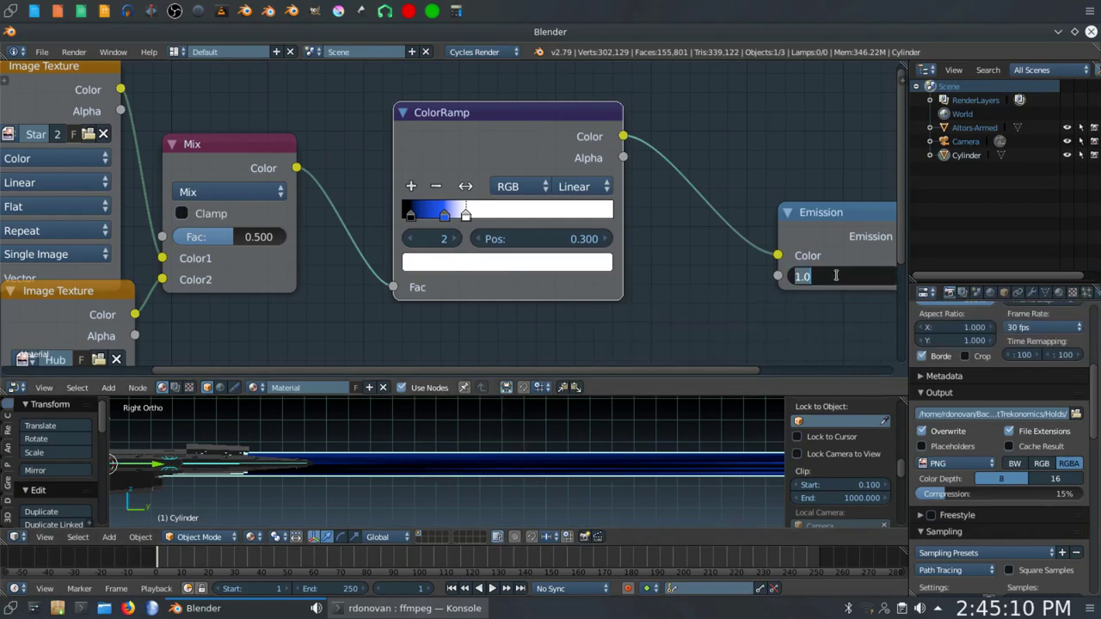
type("3.5")
key("Return")
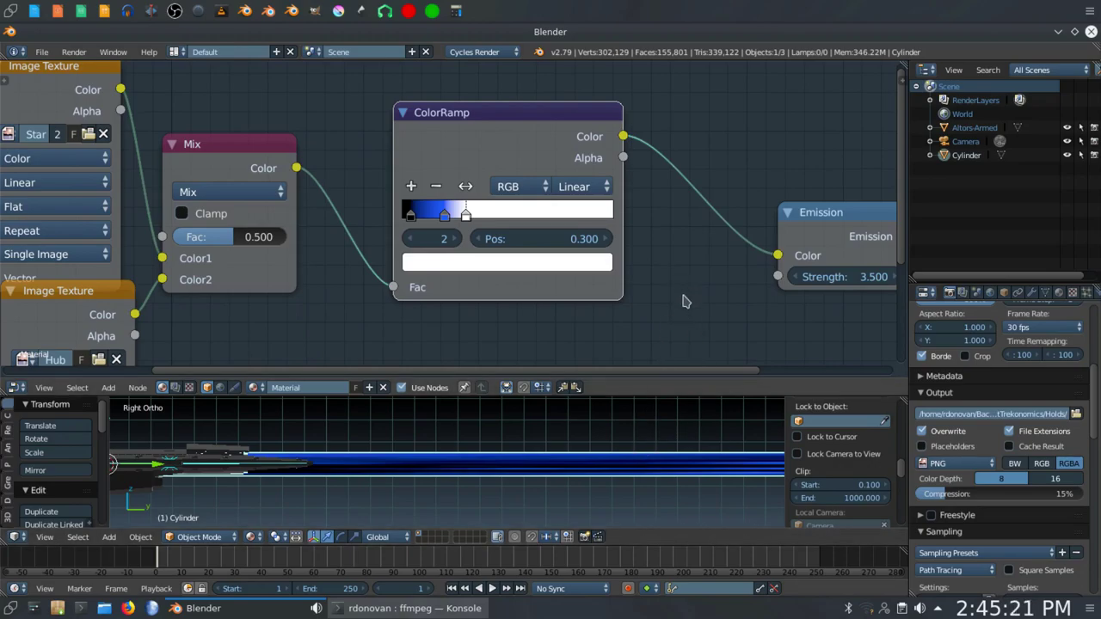
scroll(685, 300, "down", 3)
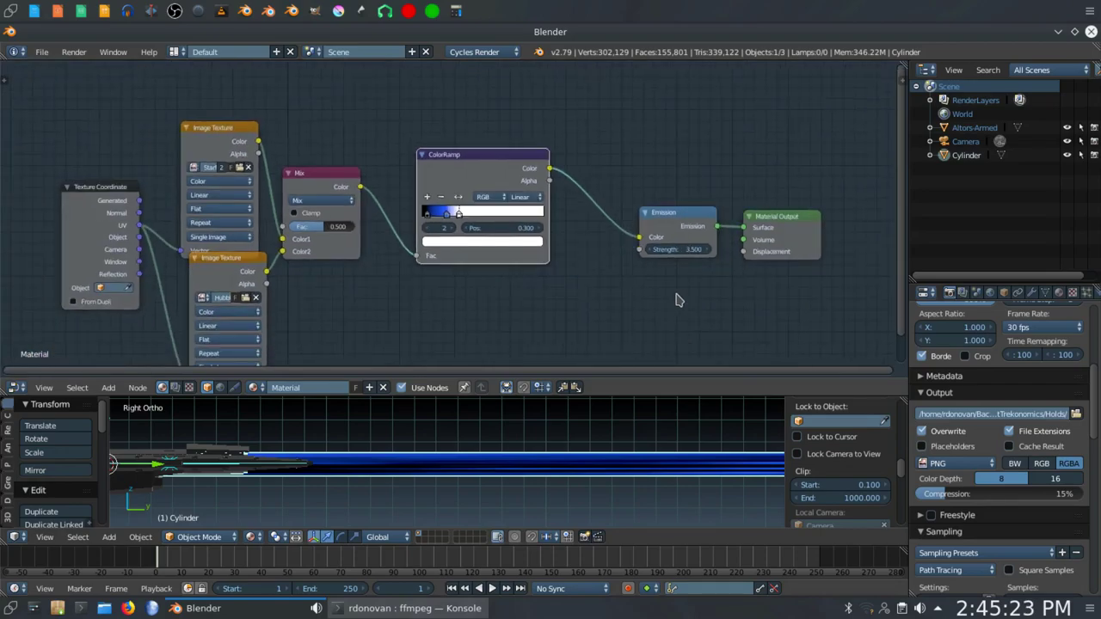
scroll(676, 300, "up", 1)
middle_click_drag(609, 299, 610, 248)
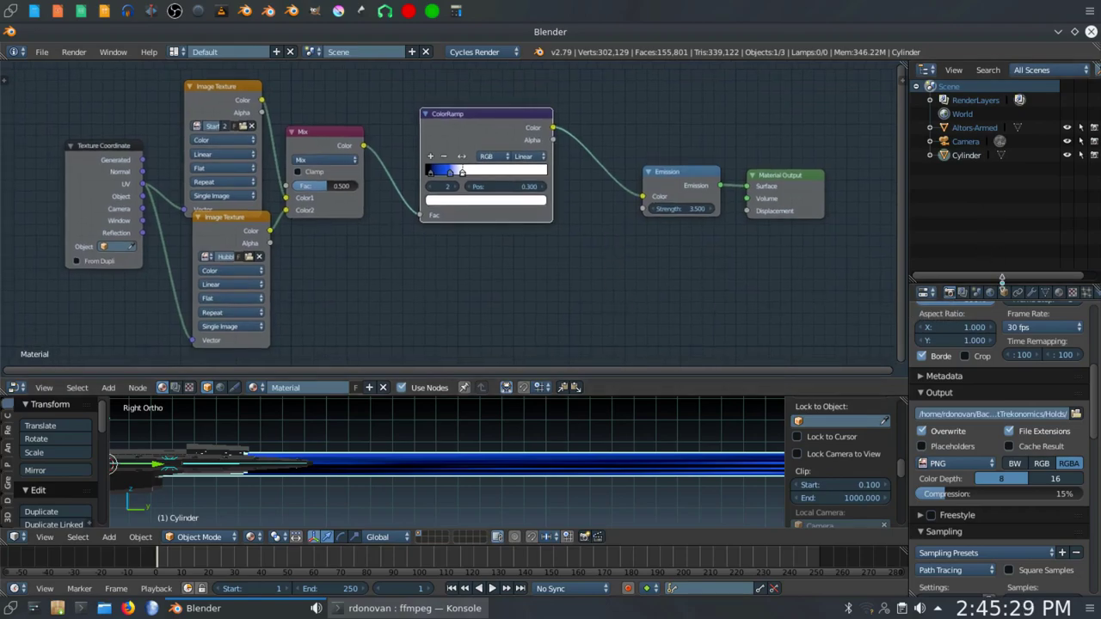
Rename the cylinder object and its material to Spacetime.
left_click(1004, 294)
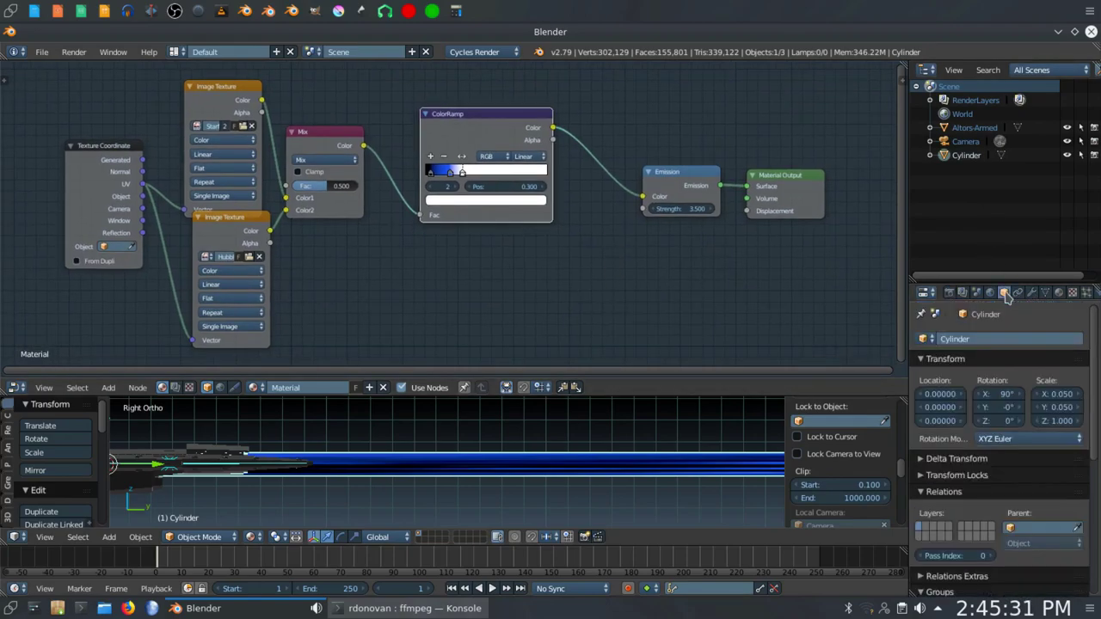
left_click(991, 340)
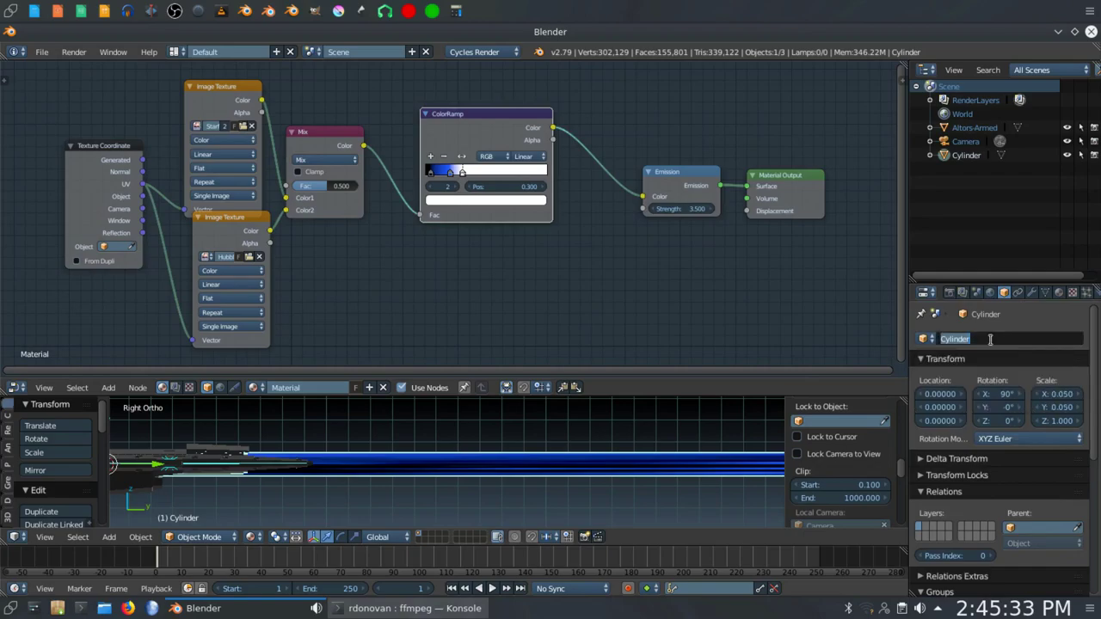
type("Spacetime")
key("Return")
left_click(1059, 293)
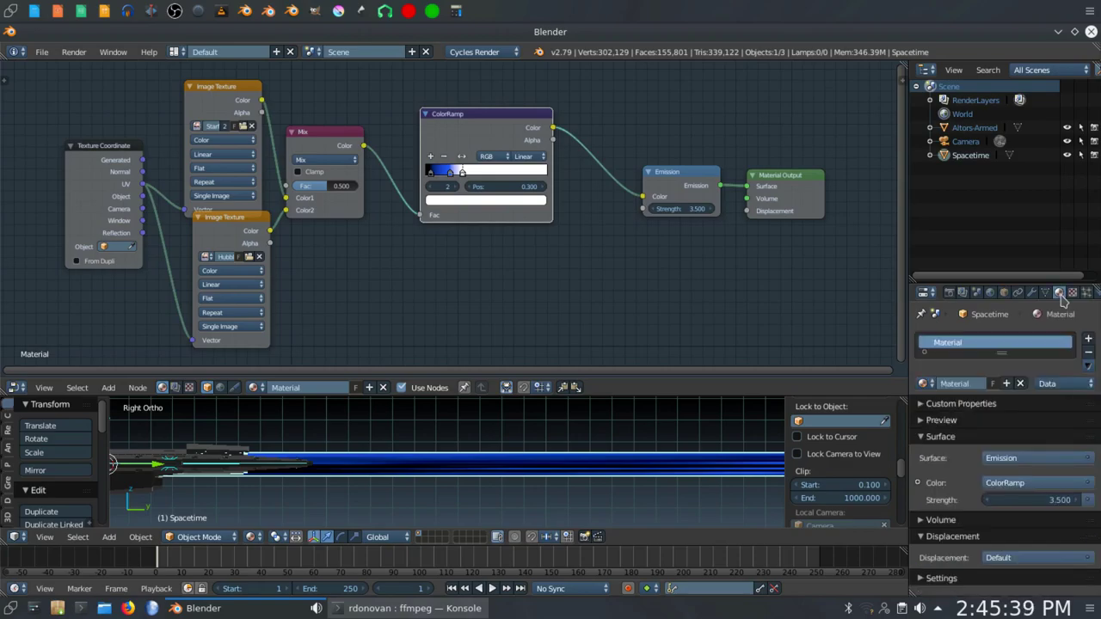
left_click(970, 384)
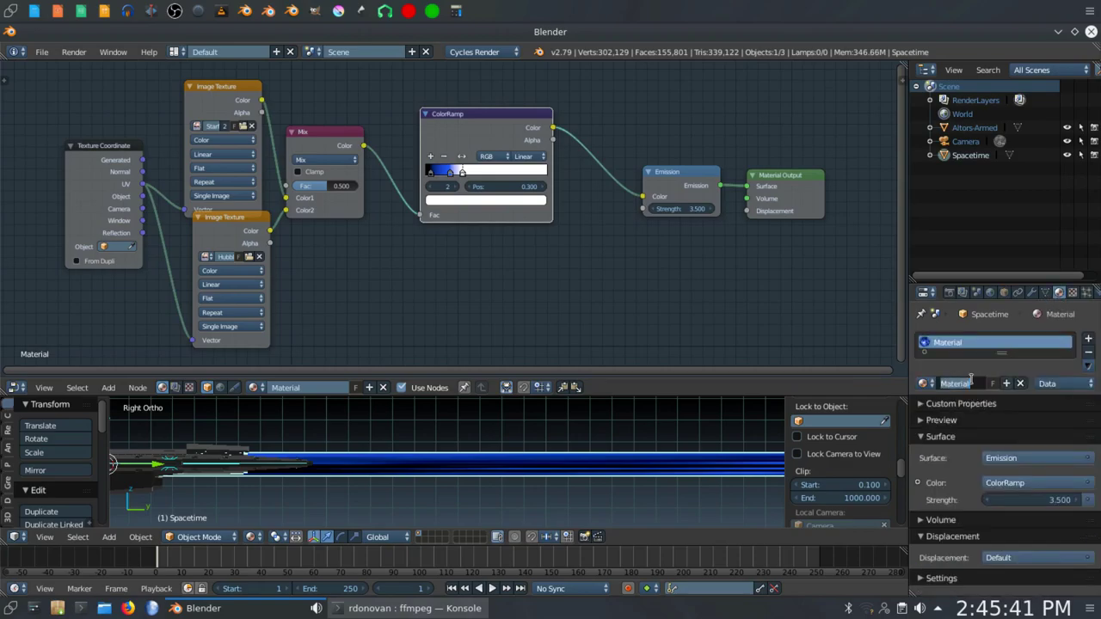
type("Spacetime")
key("Return")
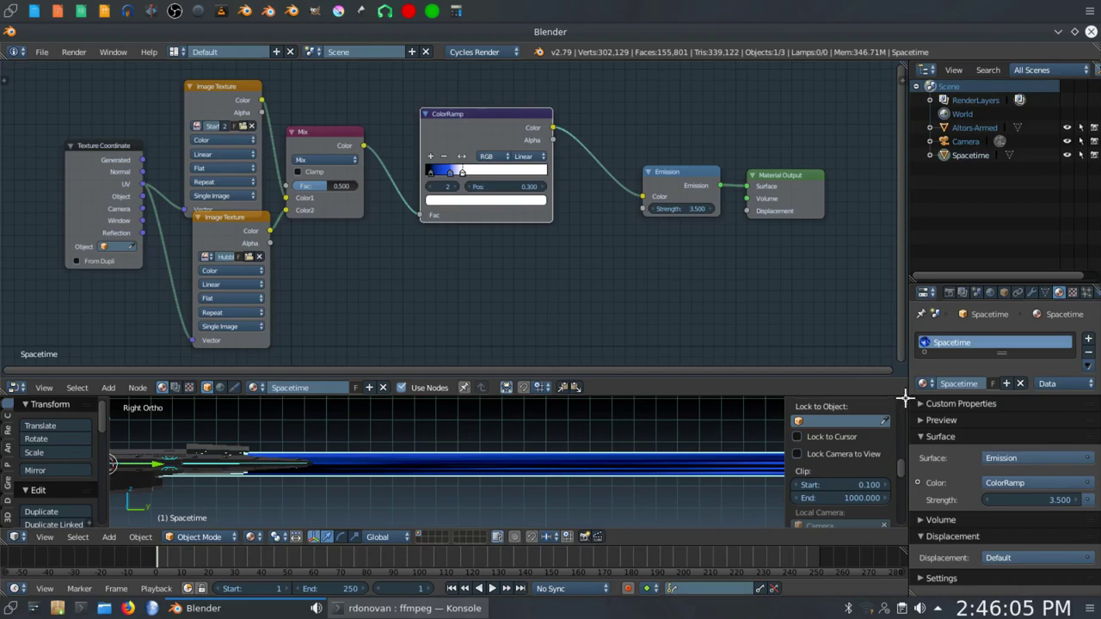
Join the 3D viewport over the node editor area to enlarge it.
left_click_drag(905, 397, 721, 292)
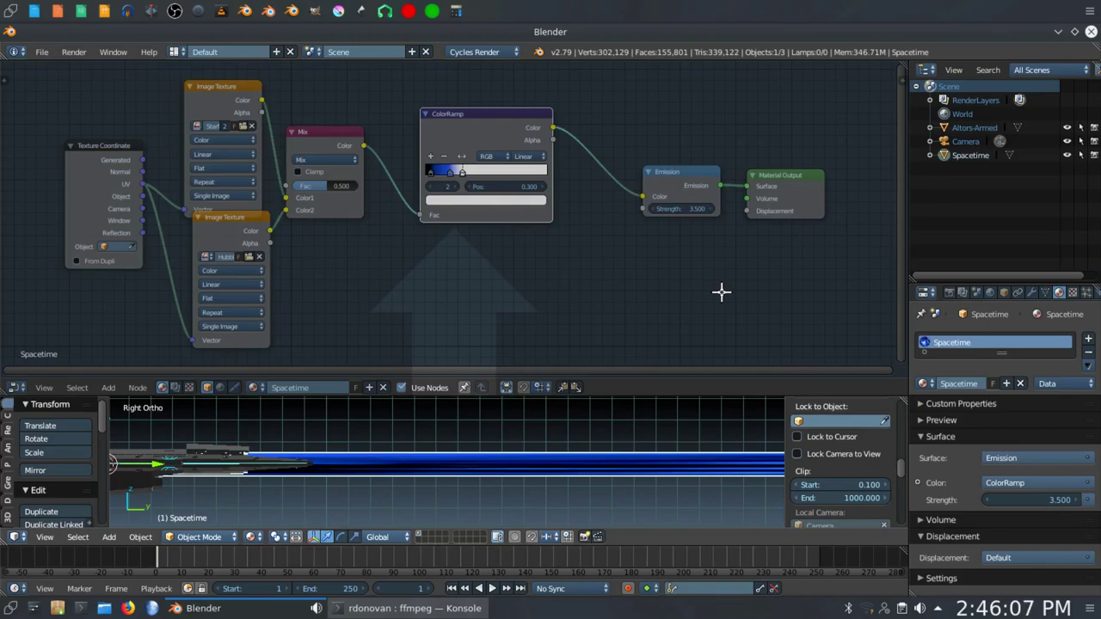
left_click_drag(720, 292, 651, 324)
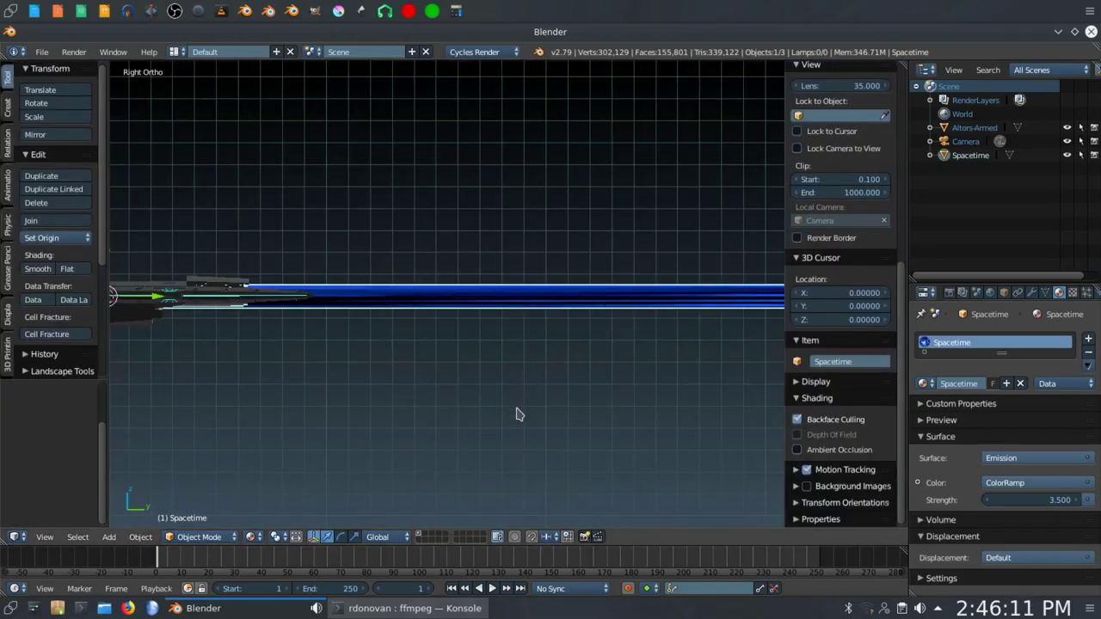
In Edit Mode, select only the end-cap face at the far end of the Spacetime cylinder.
middle_click_drag(518, 415, 707, 327)
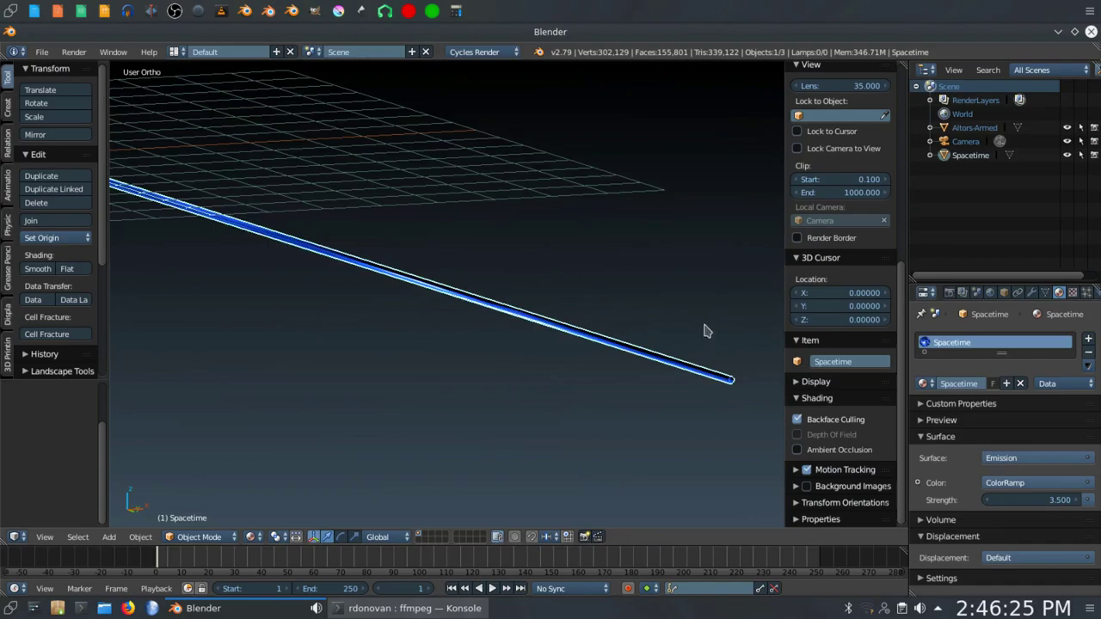
middle_click_drag(533, 244, 480, 277)
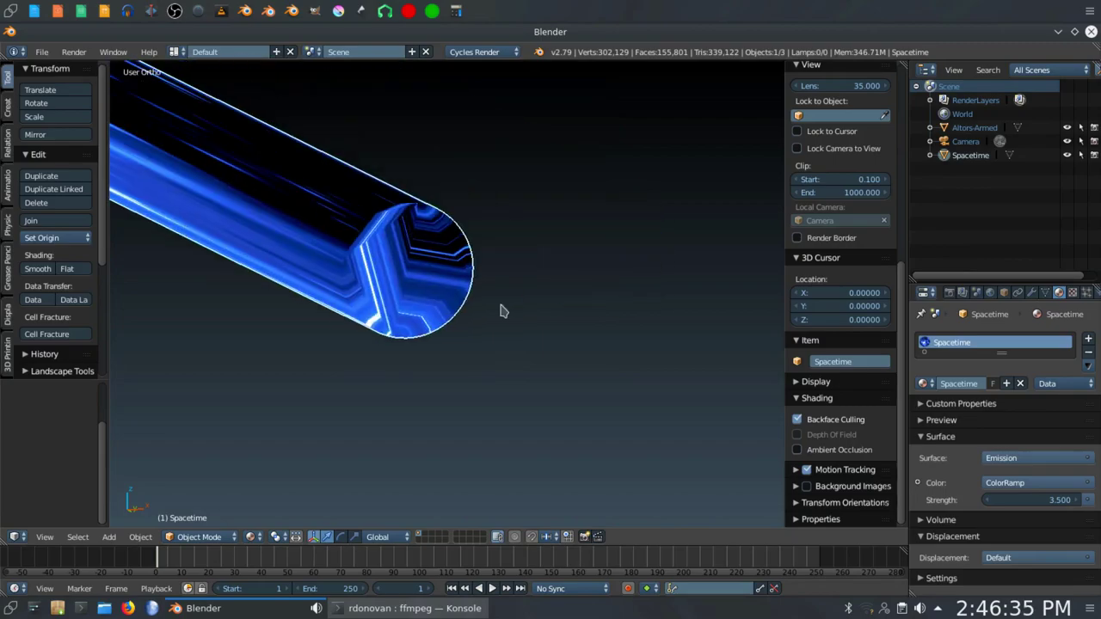
scroll(503, 311, "up", 1)
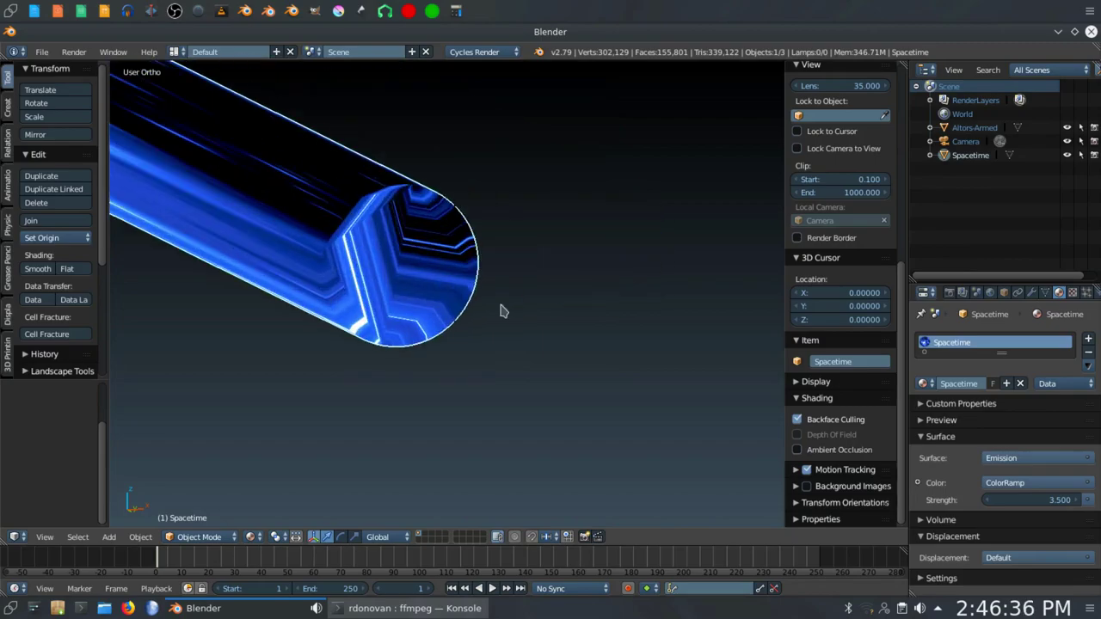
scroll(533, 305, "up", 1)
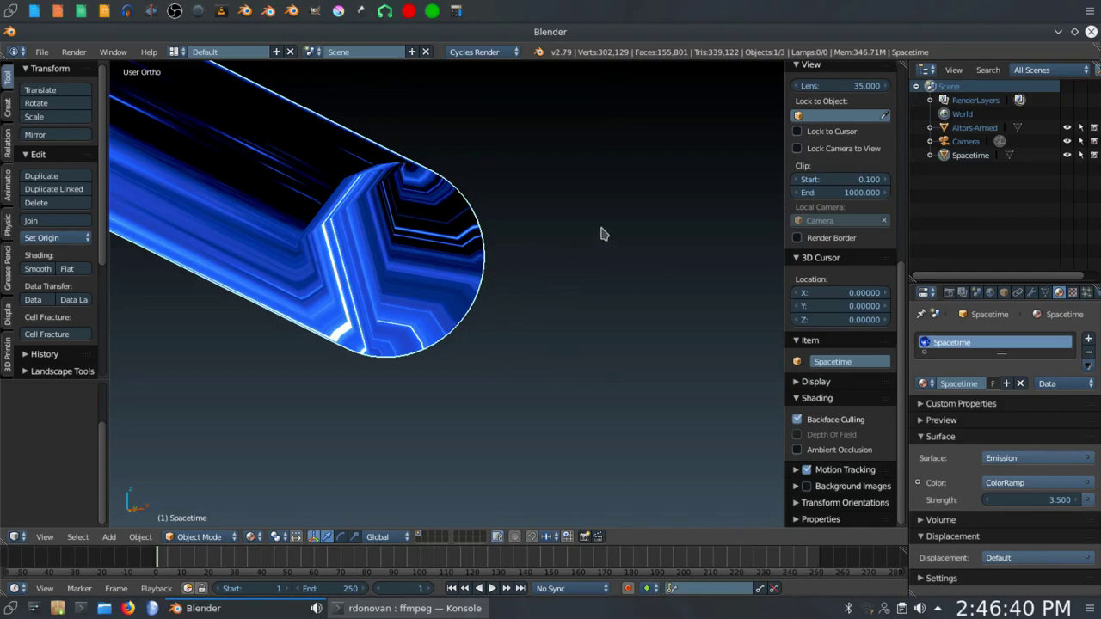
key("Tab")
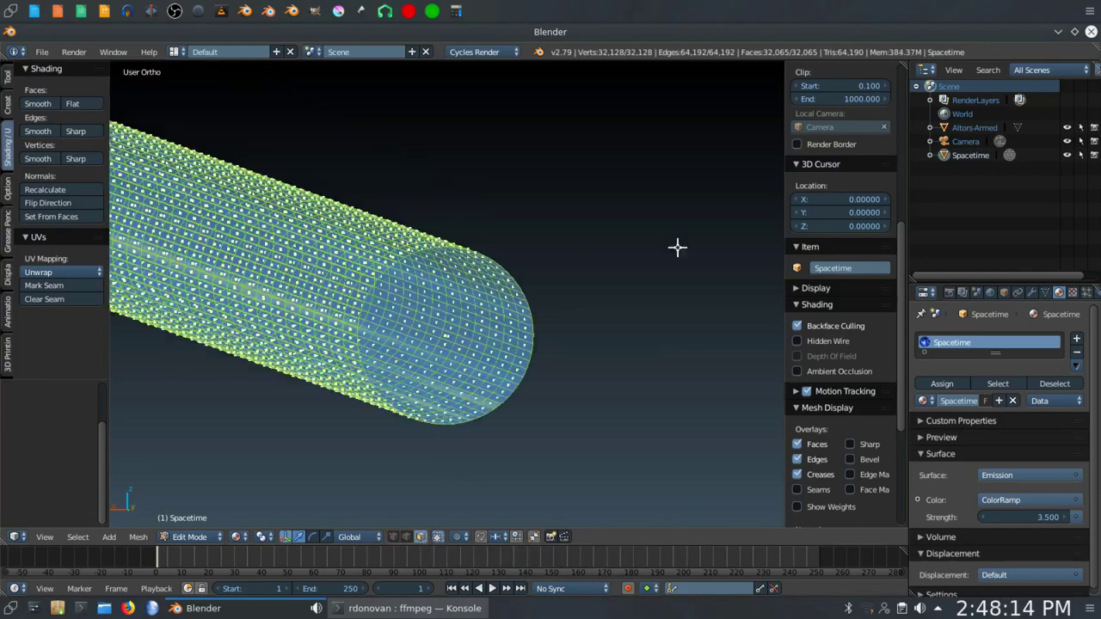
scroll(676, 271, "up", 3)
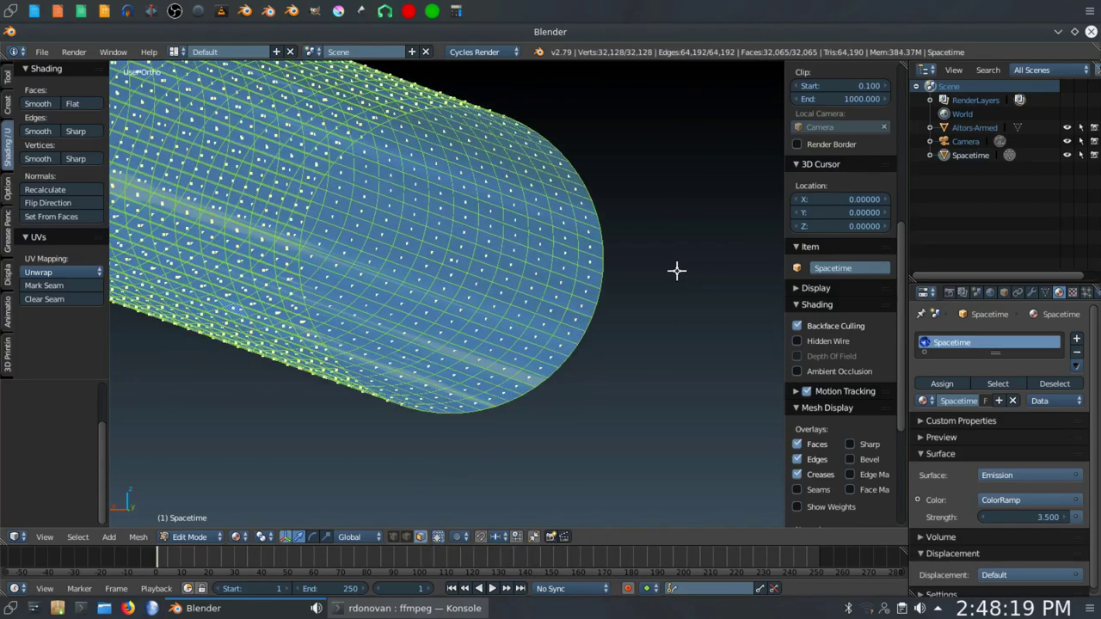
scroll(793, 411, "up", 2)
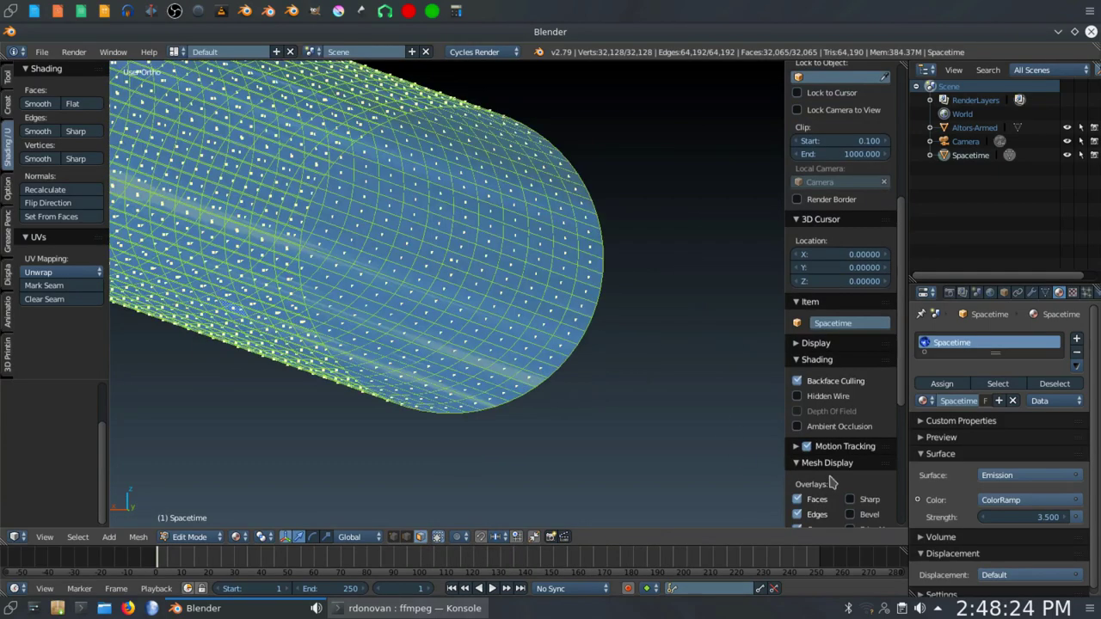
right_click(449, 259)
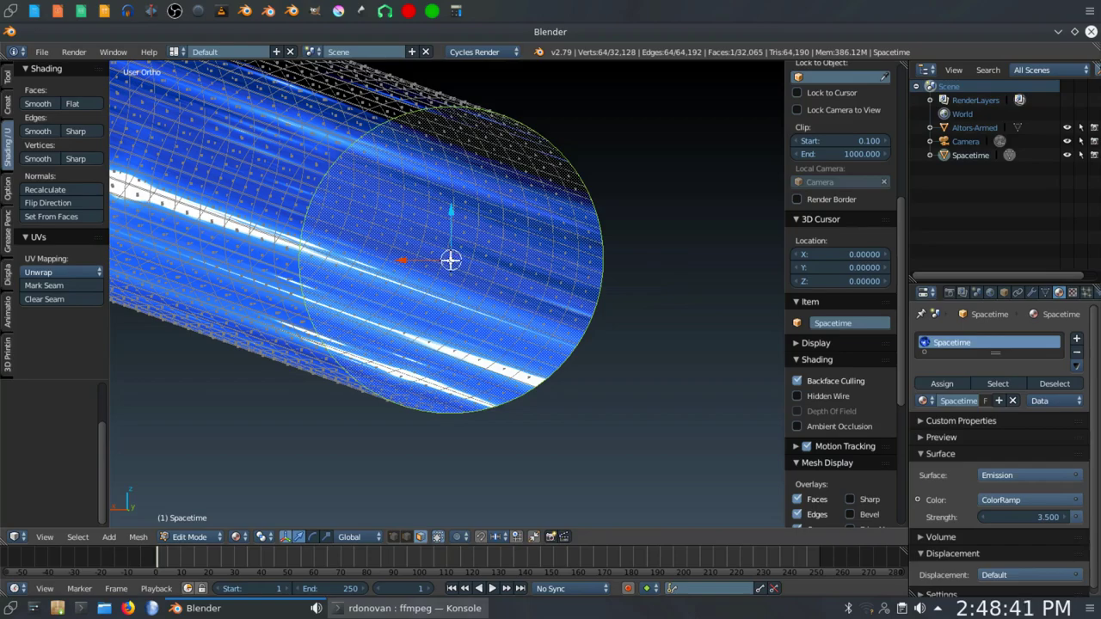
Add a second material slot to the cylinder with a new material named Whitehole.
left_click(1078, 341)
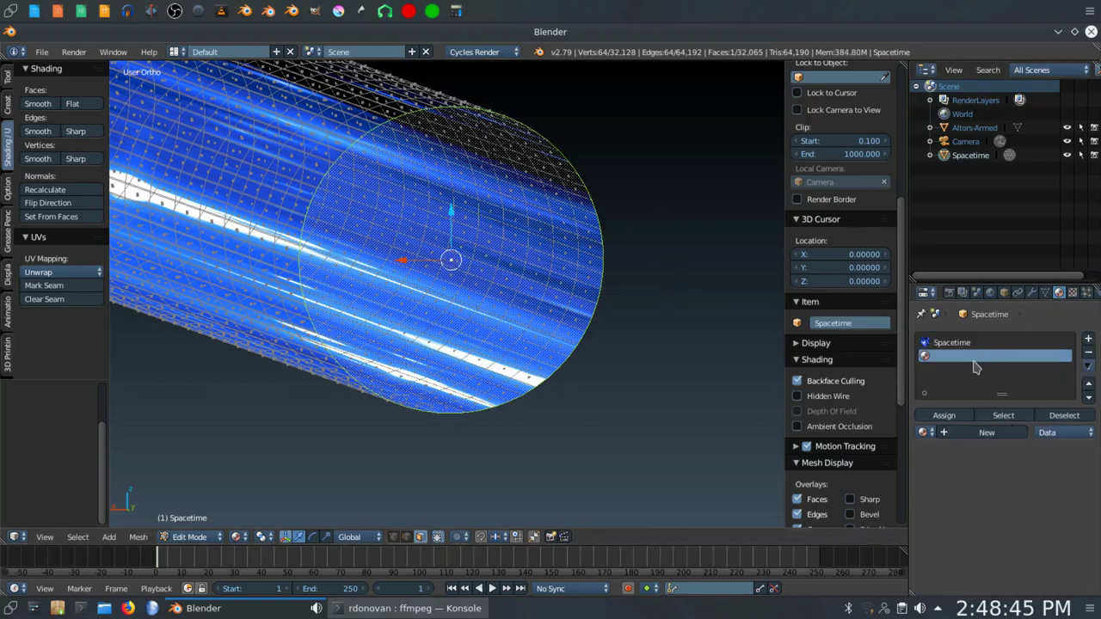
left_click(980, 433)
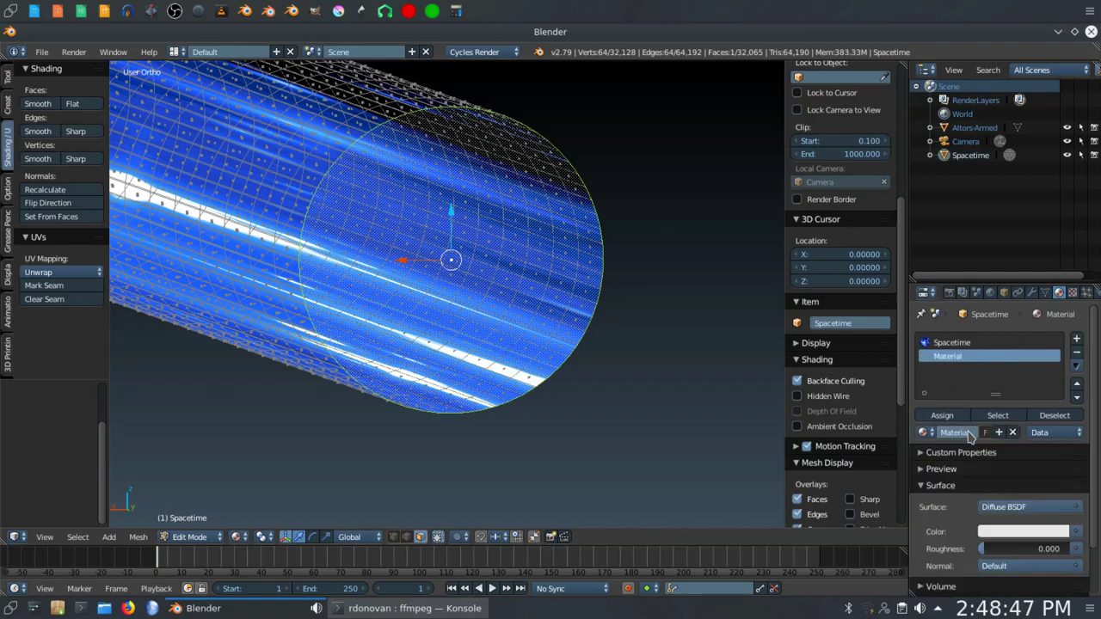
left_click(943, 431)
type("Whitehole")
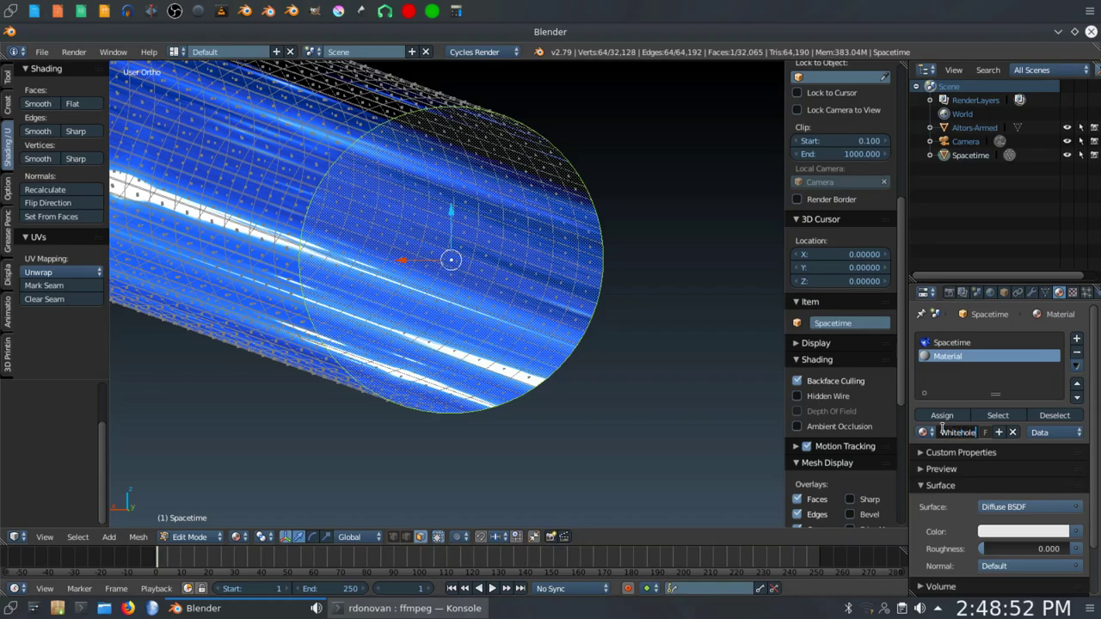
key("Return")
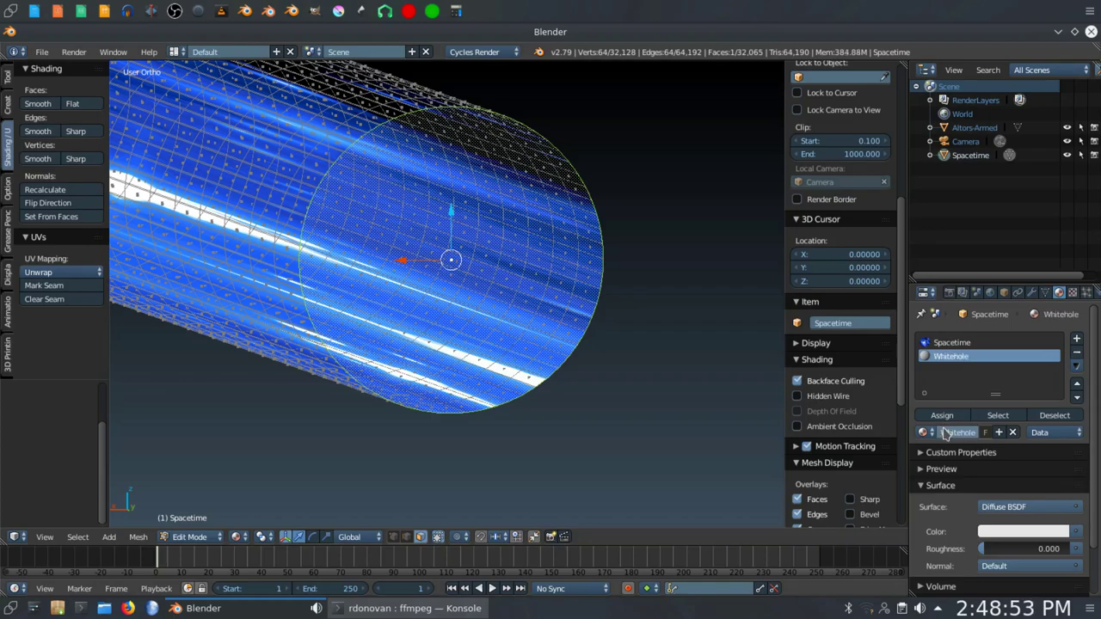
Change the Whitehole material's surface shader to Emission with a strength of 20.
left_click(1025, 507)
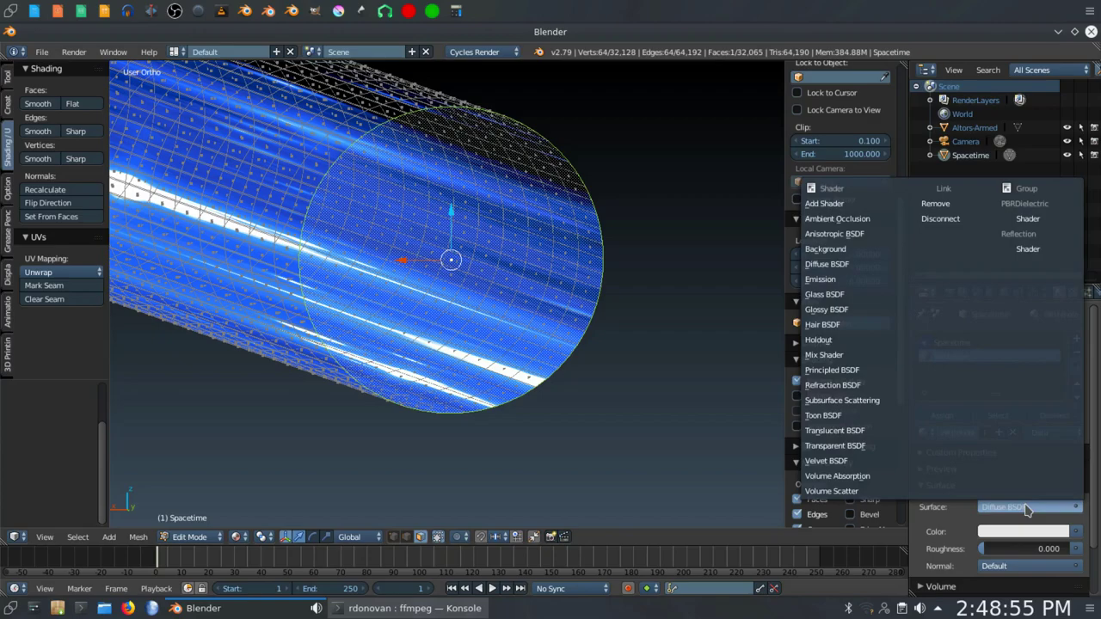
left_click(840, 280)
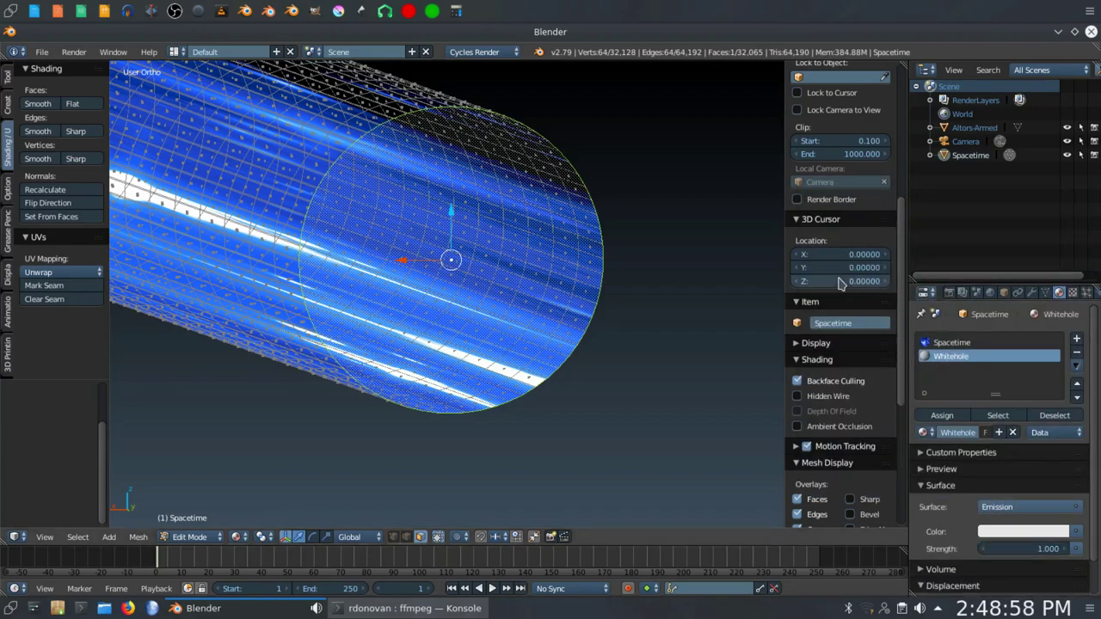
left_click(1027, 547)
type("20")
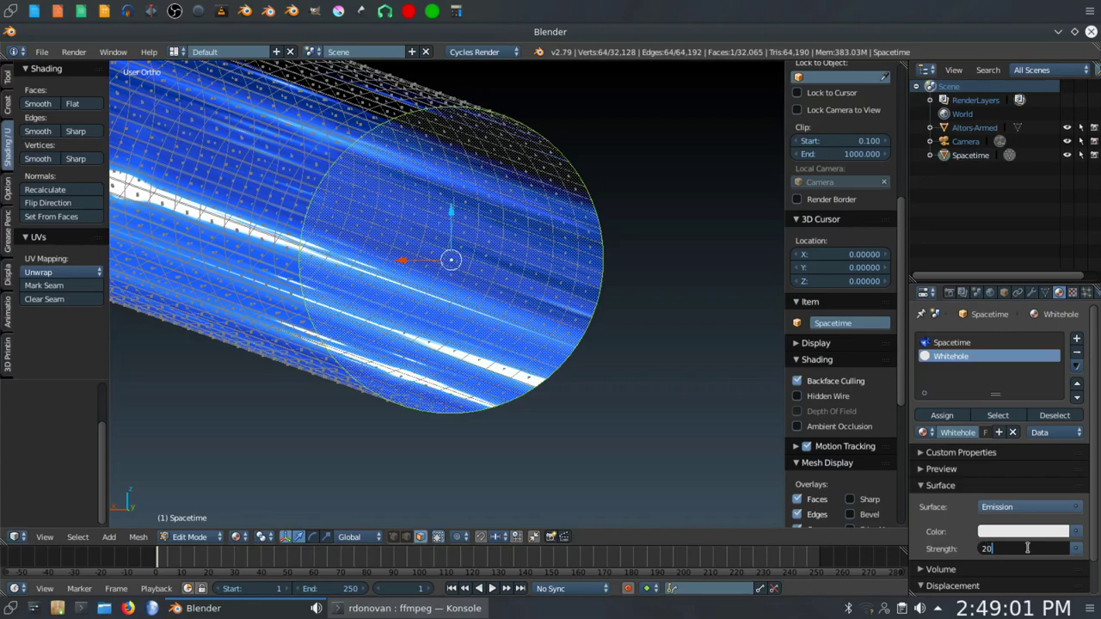
key("Return")
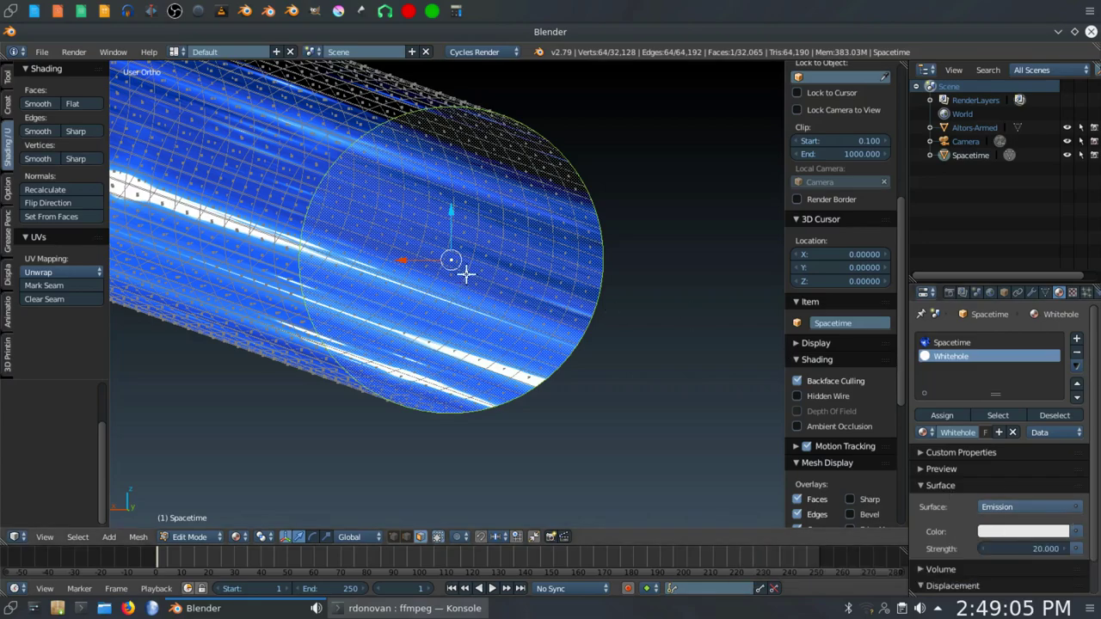
Assign the Whitehole material to the end-cap face, checking it by deselecting and reselecting the material's faces, and return to Object Mode.
left_click(951, 417)
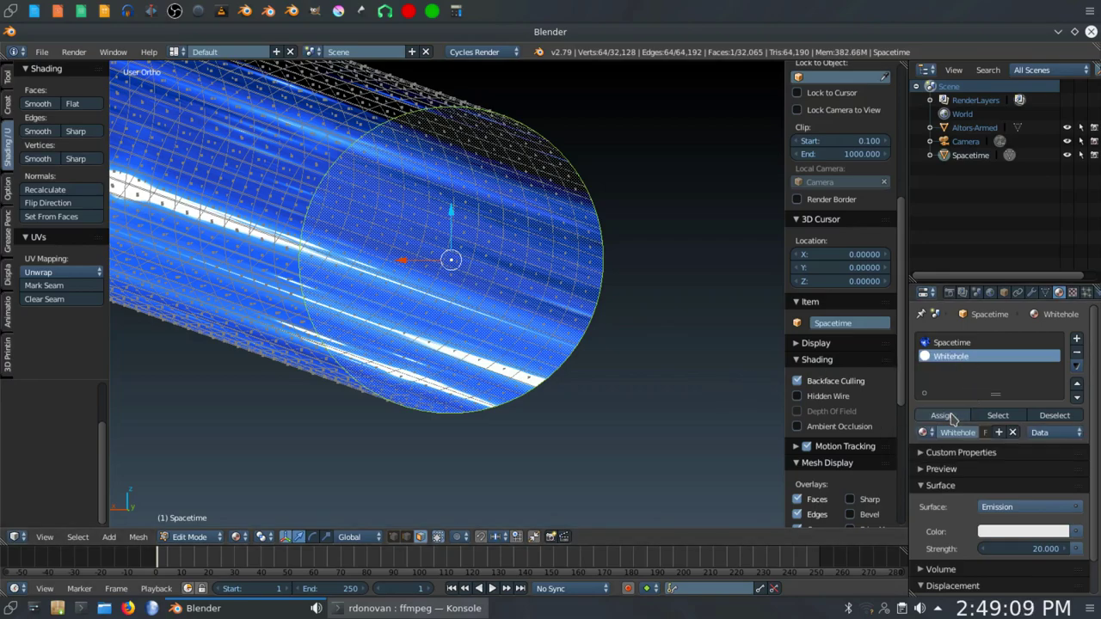
left_click(1053, 417)
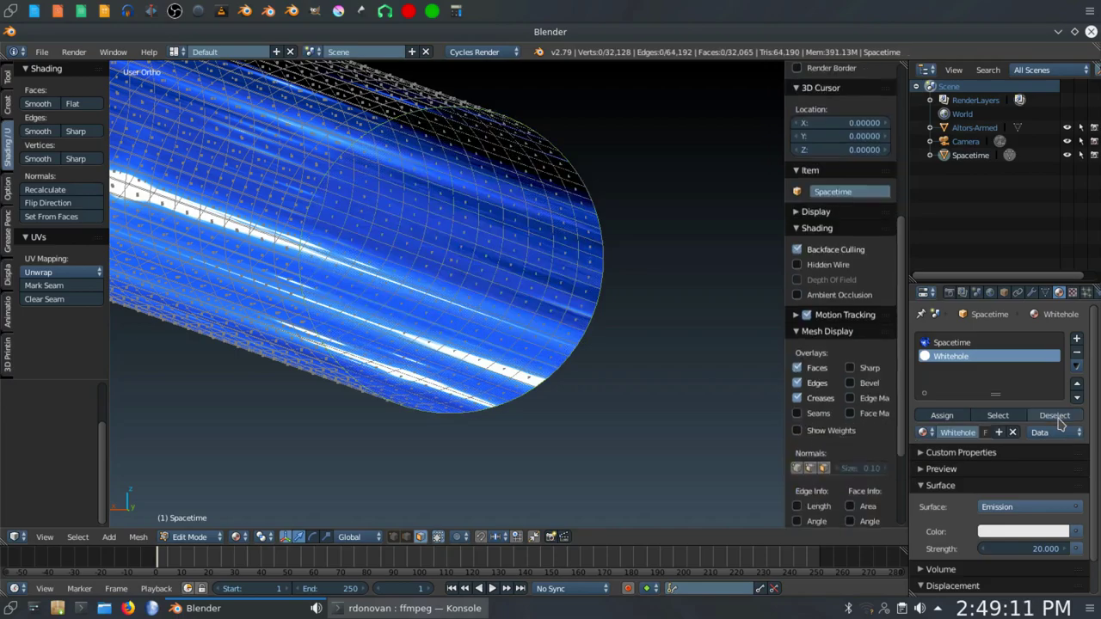
left_click(998, 415)
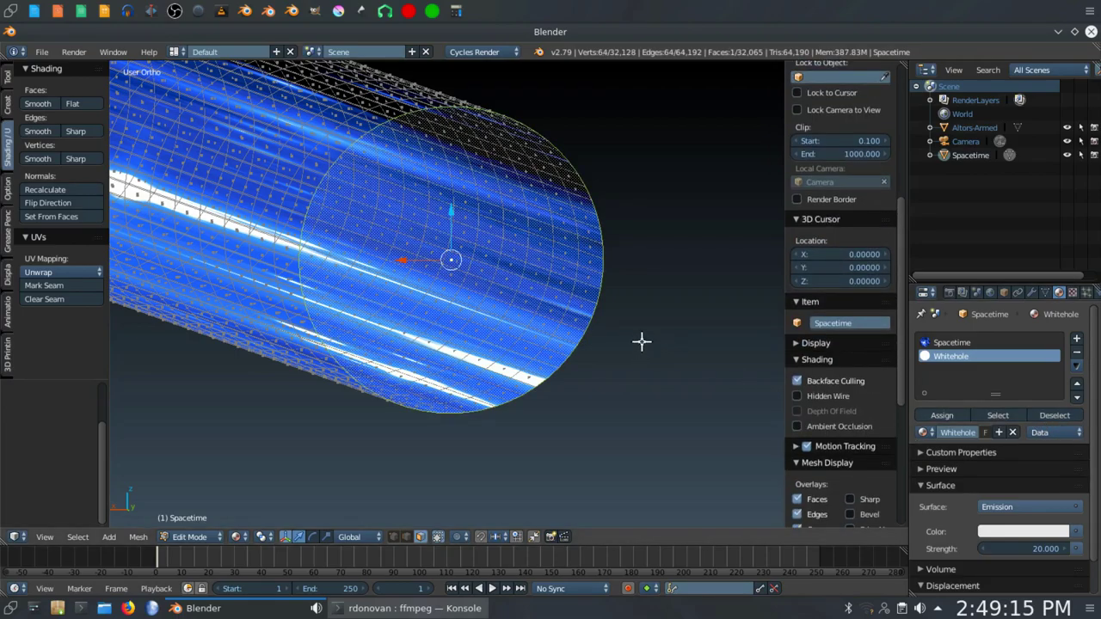
scroll(641, 341, "down", 5)
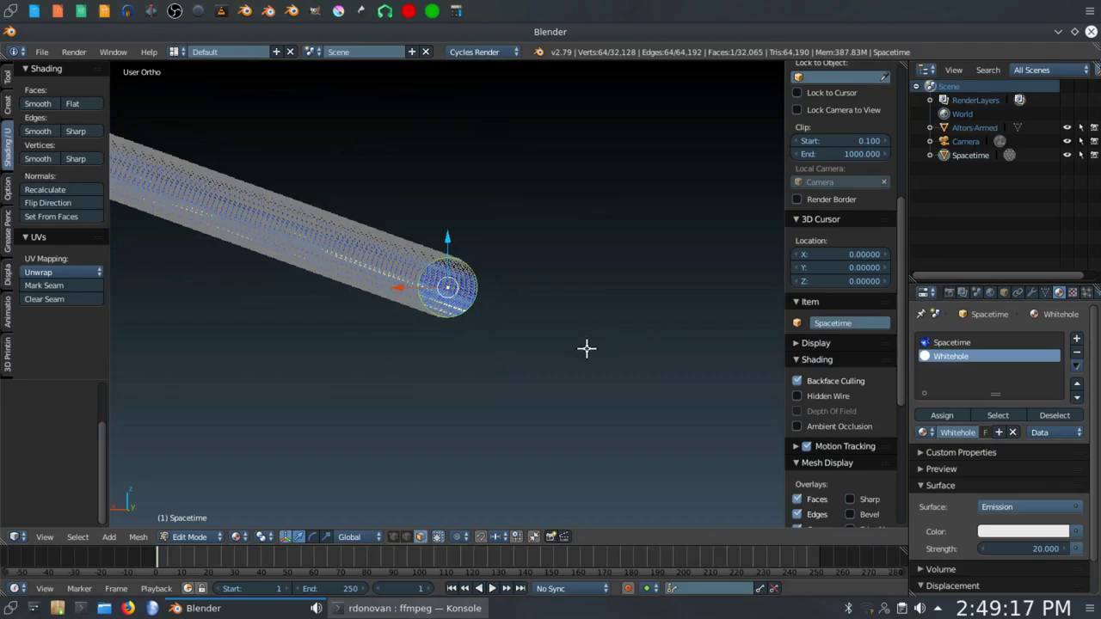
scroll(533, 348, "up", 8)
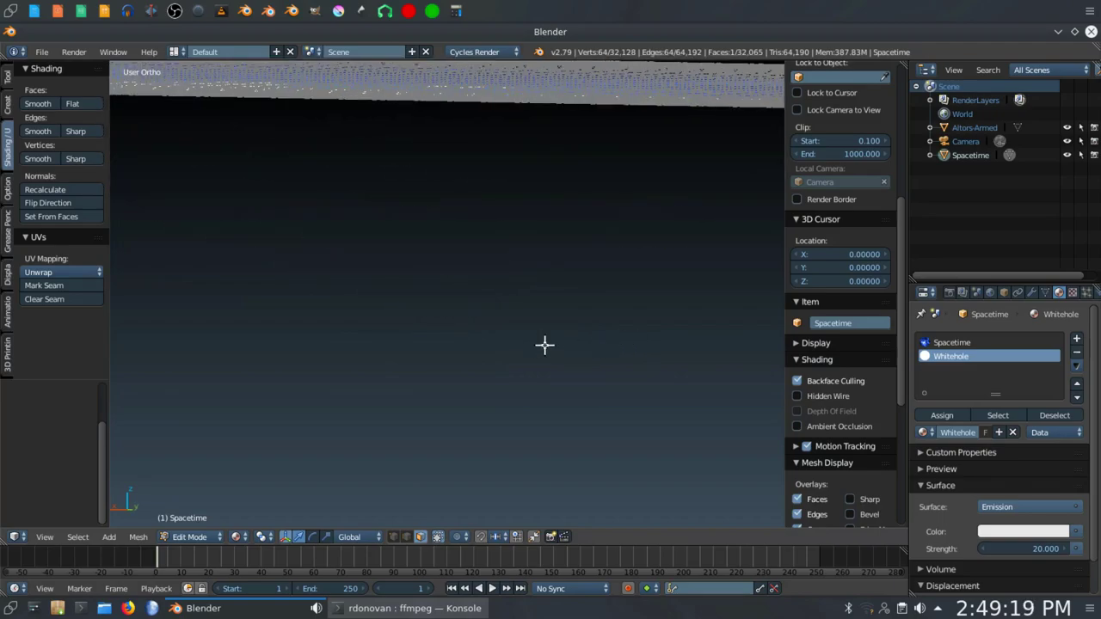
key("Tab")
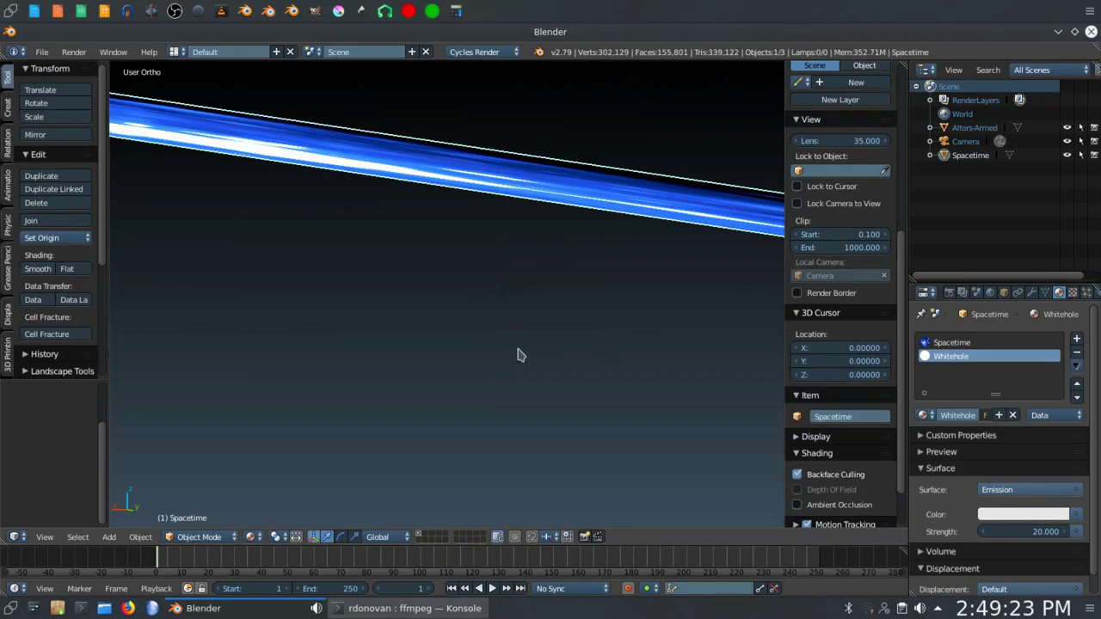
Examine the Whitehole material on the cylinder's far end cap from outside.
key("KP_3")
middle_click_drag(524, 315, 644, 393)
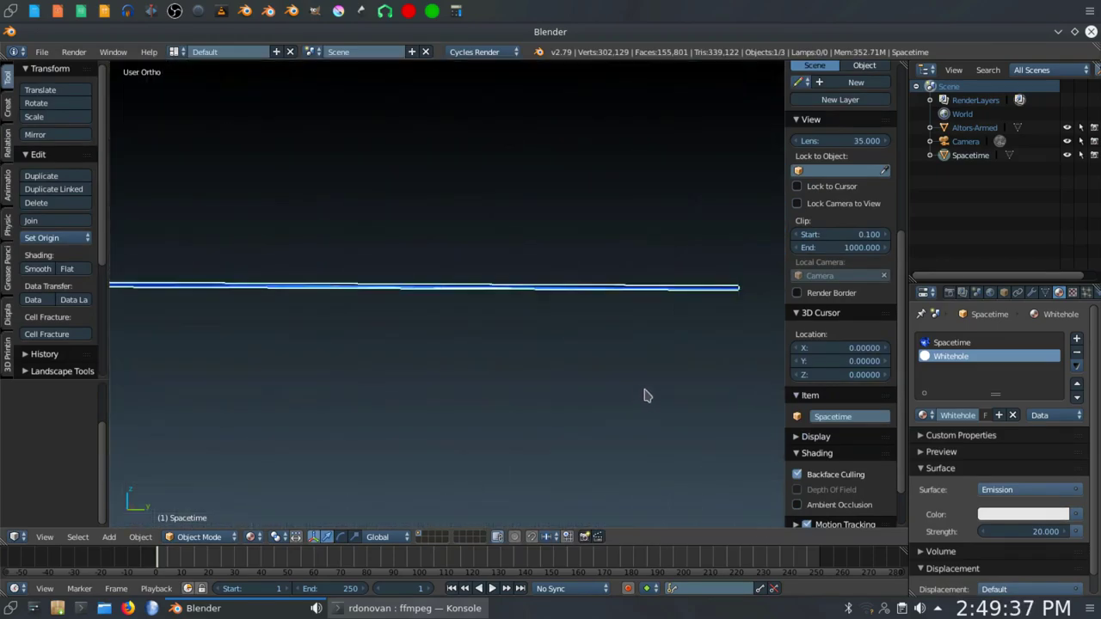
scroll(533, 400, "up", 4)
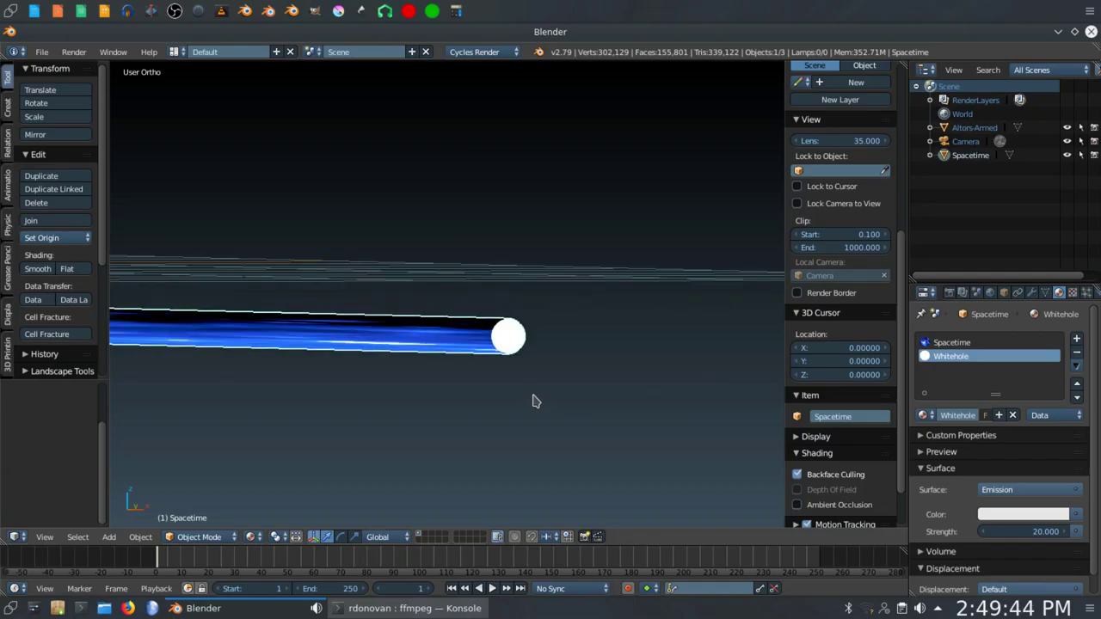
key("KP_8")
key("KP_8")
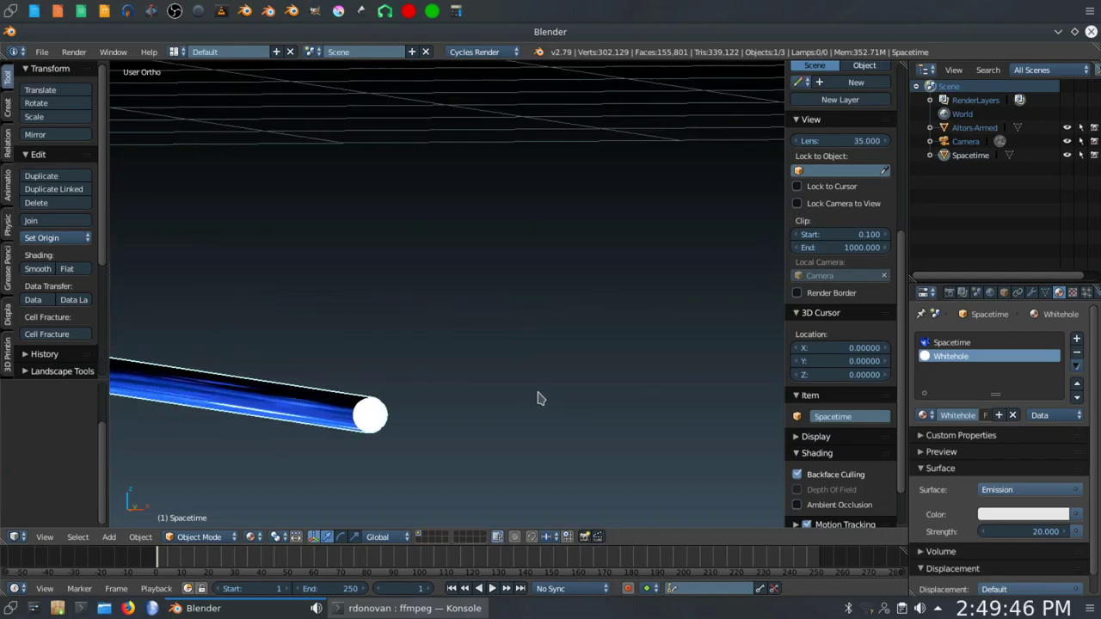
key("KP_8")
key("KP_8")
key("KP_8")
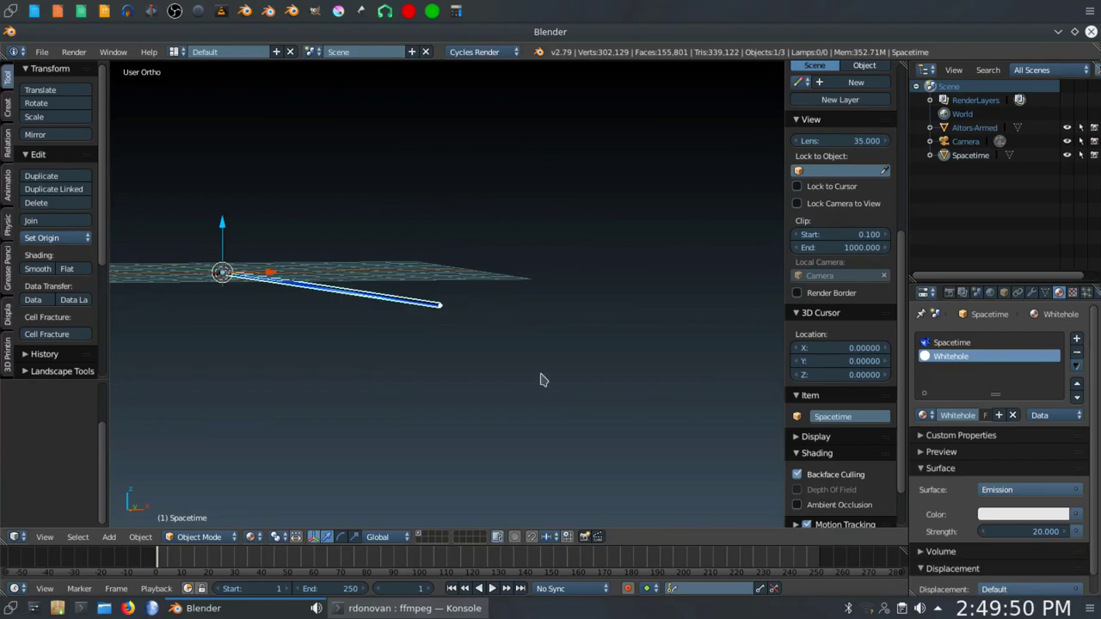
Add a Cast modifier to the Spacetime cylinder.
key("KP_3")
key("KP_Decimal")
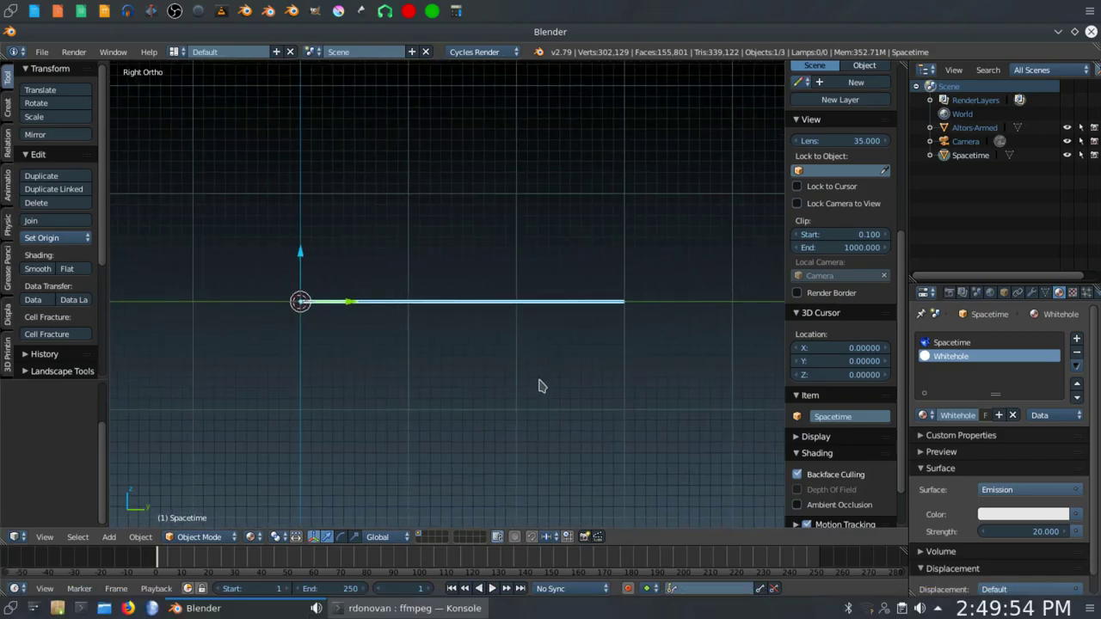
scroll(540, 383, "up", 6)
scroll(670, 378, "up", 5)
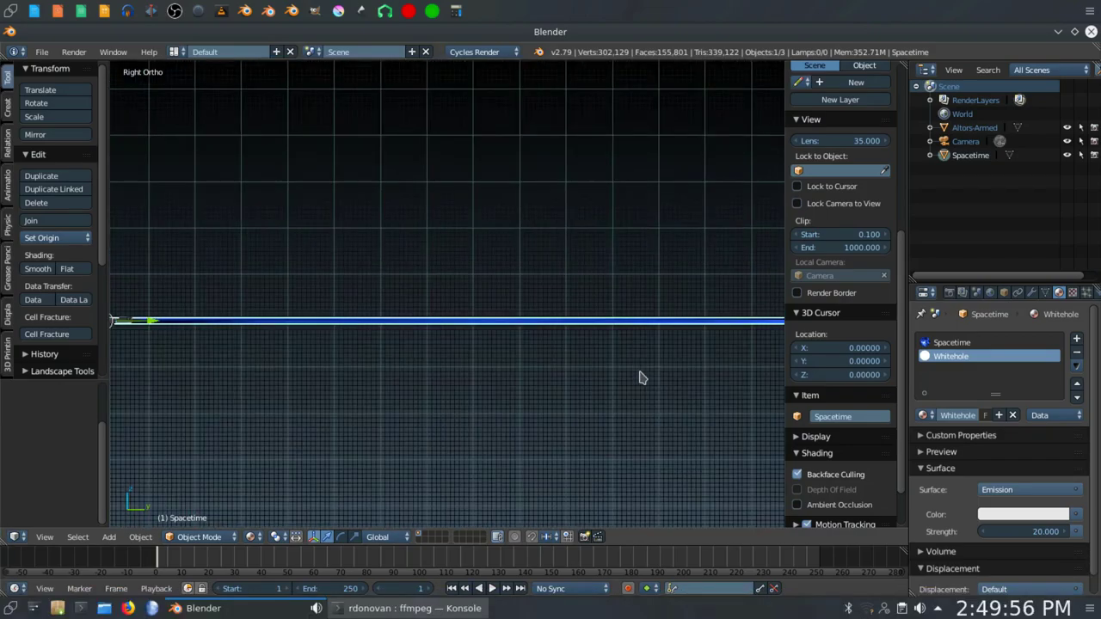
middle_click_drag(138, 366, 164, 364, "shift")
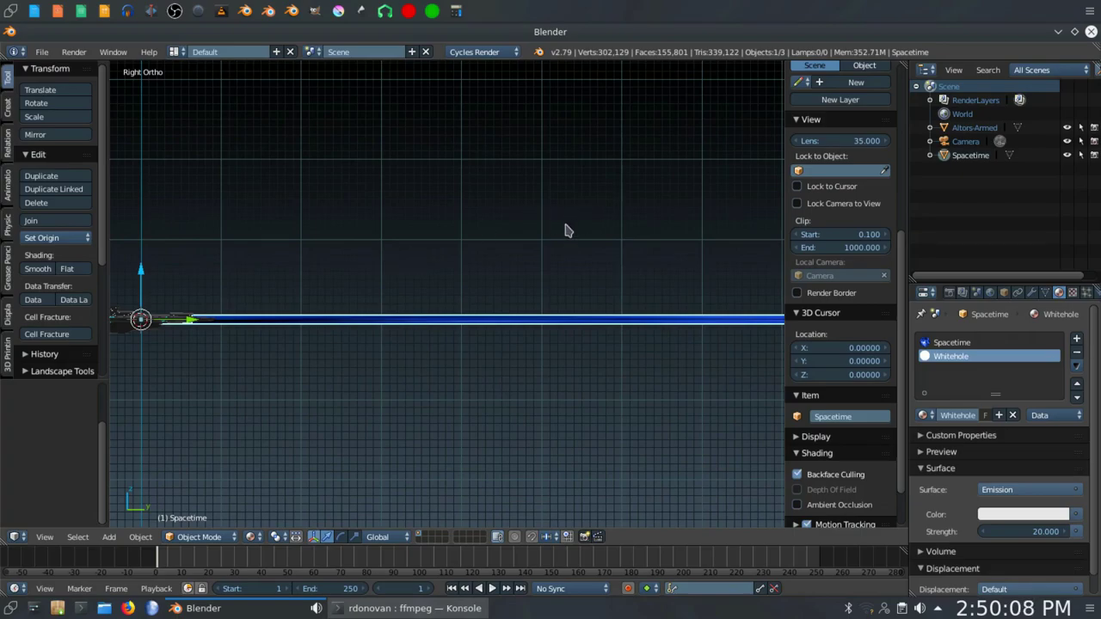
left_click(1032, 293)
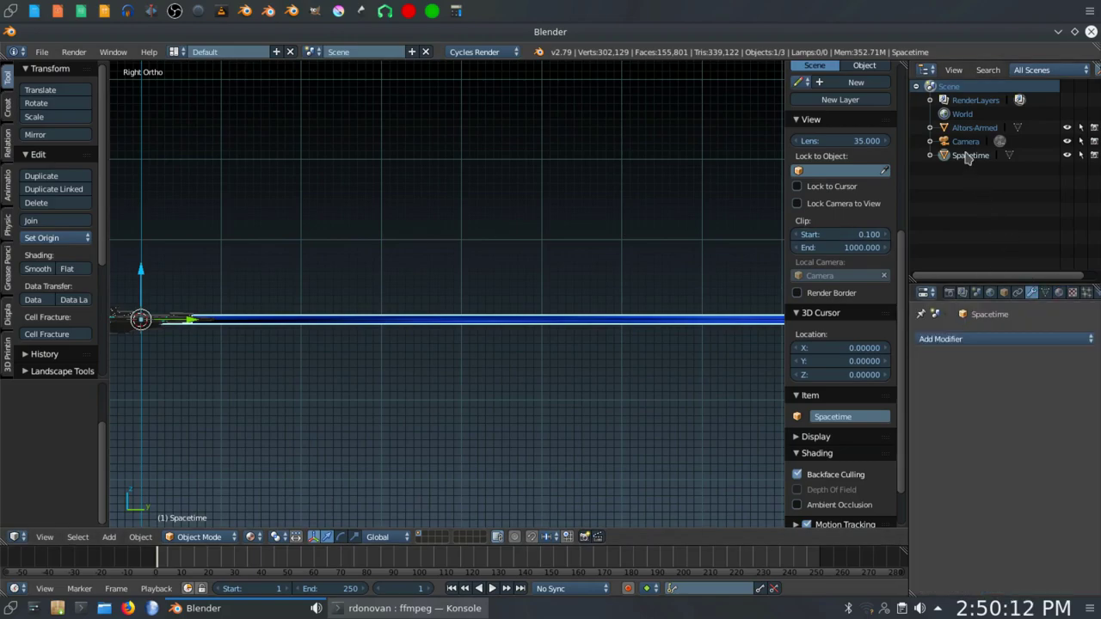
left_click(990, 339)
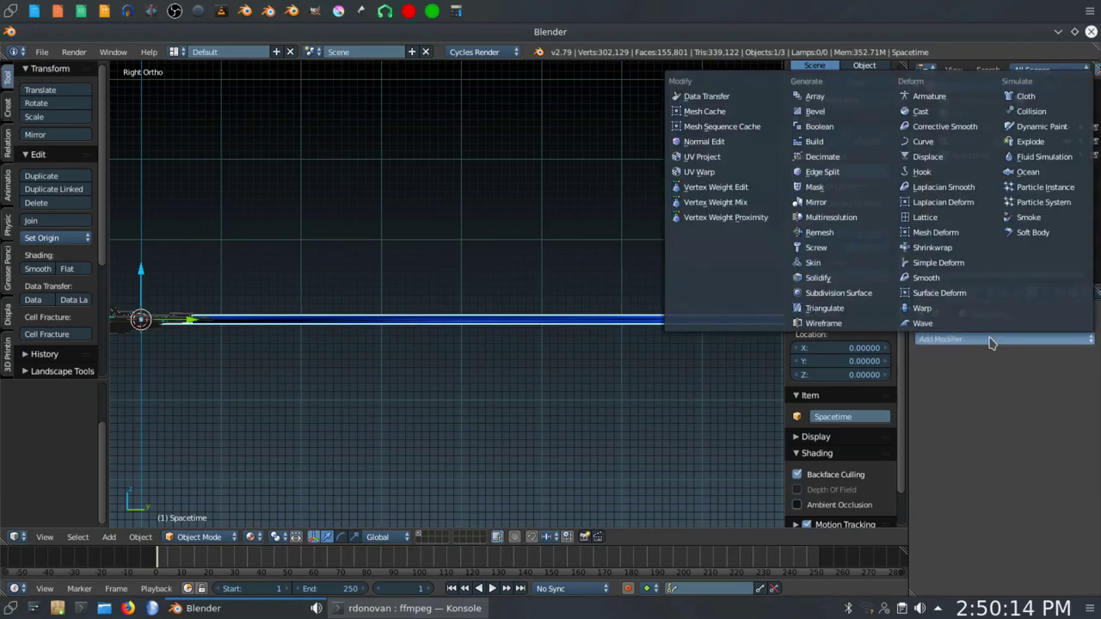
left_click(920, 111)
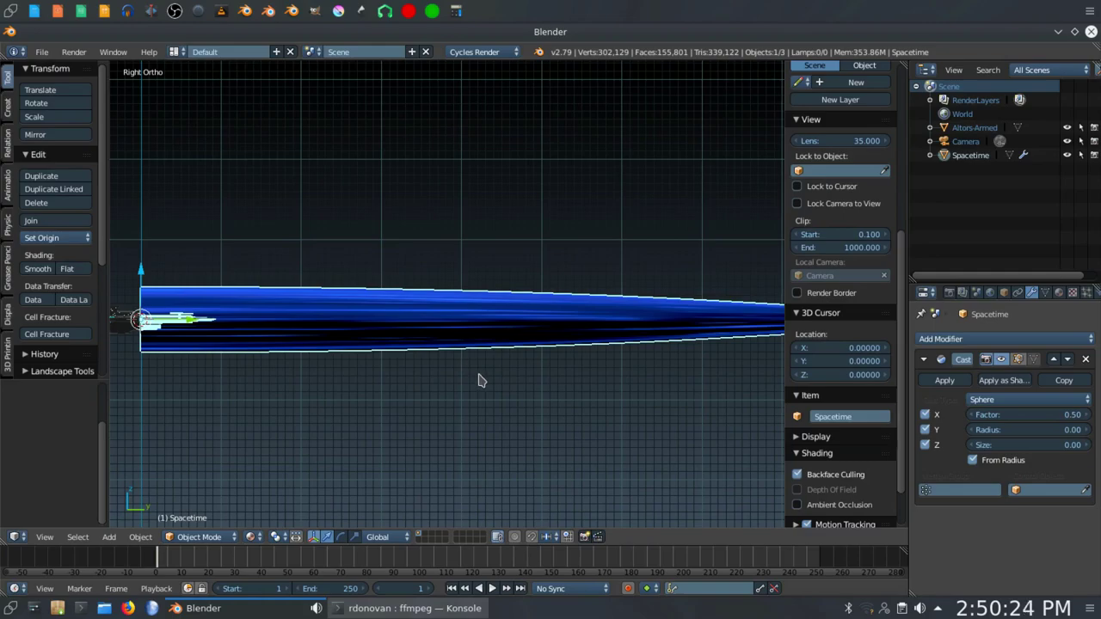
Apply the Spacetime cylinder's rotation and scale.
key("ctrl+a")
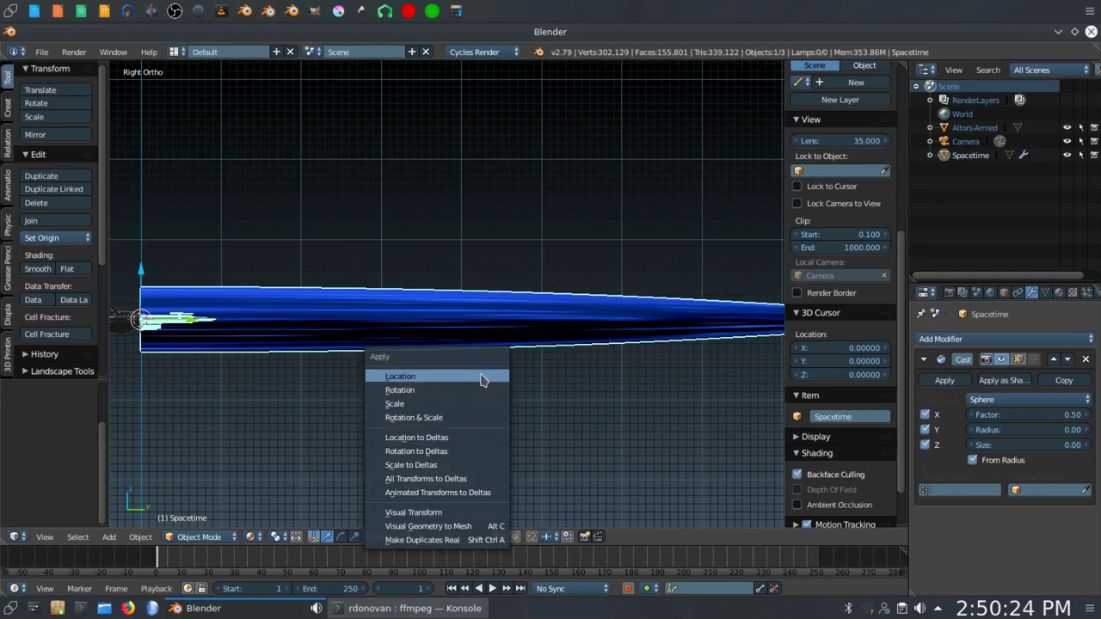
left_click(430, 417)
scroll(454, 427, "down", 3)
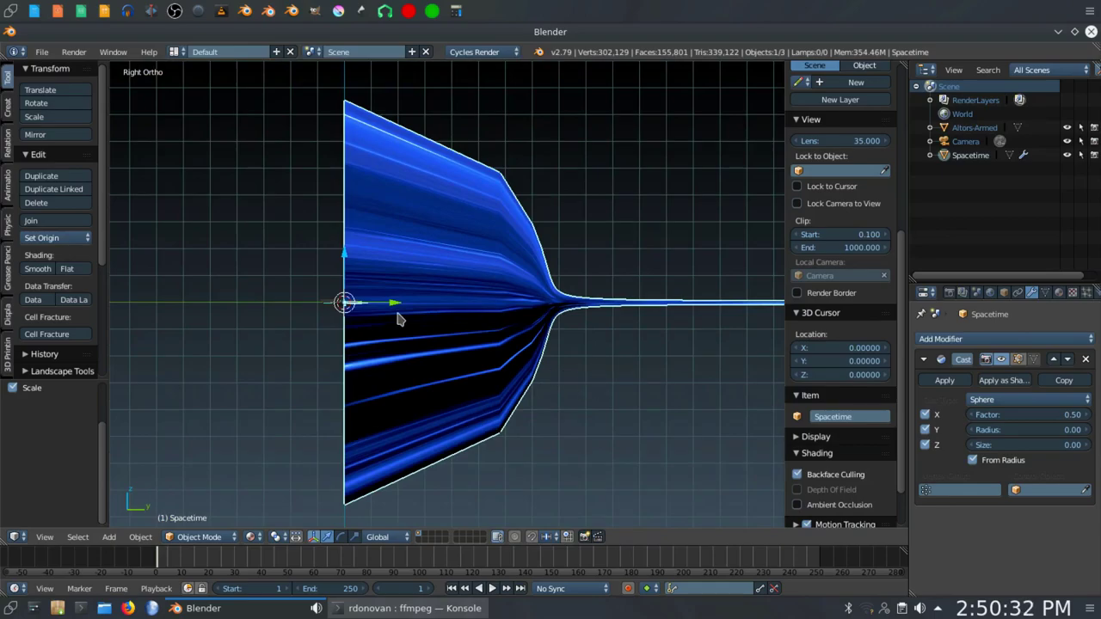
Set the Cast modifier's radius to 2.5 and factor to 0.85, with Altors-Armed as its control object.
left_click(1016, 429)
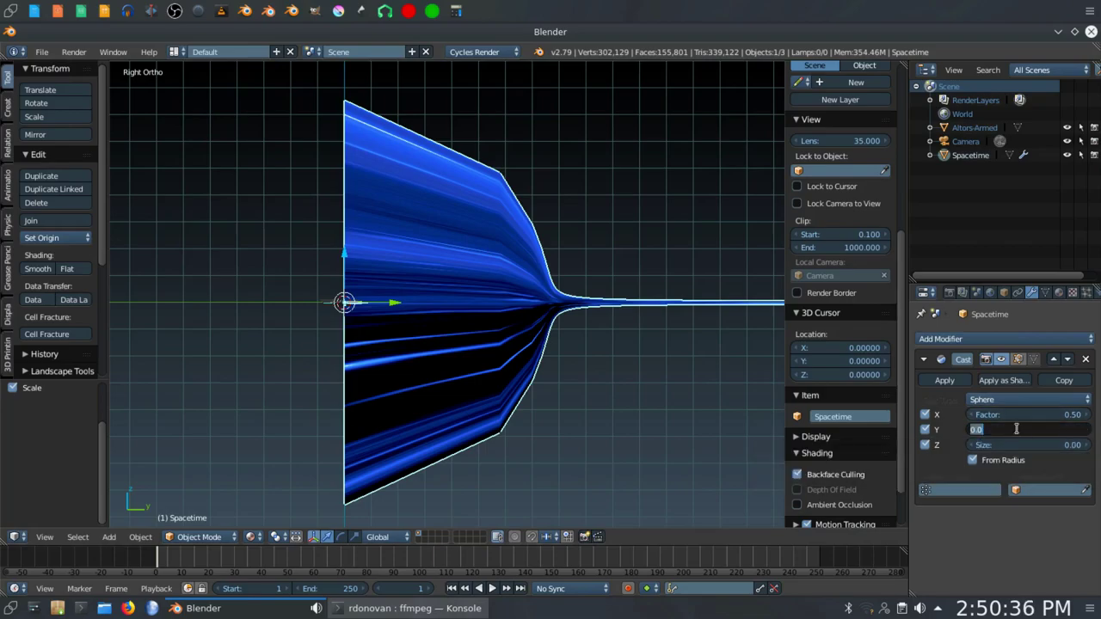
type("2.5")
key("Return")
left_click(1021, 416)
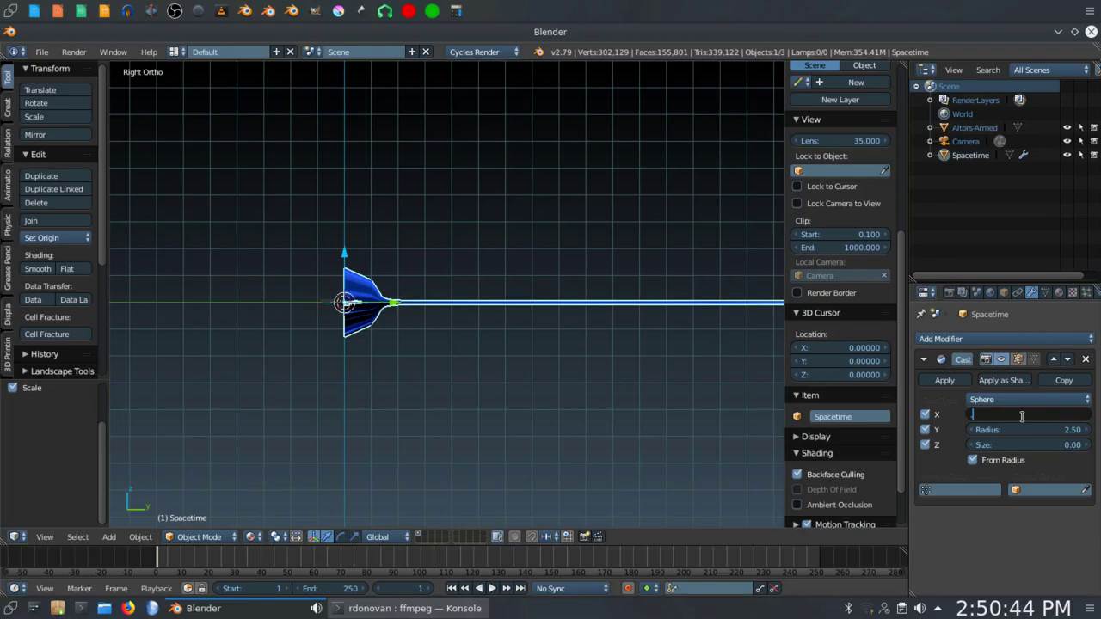
type(".85")
key("Return")
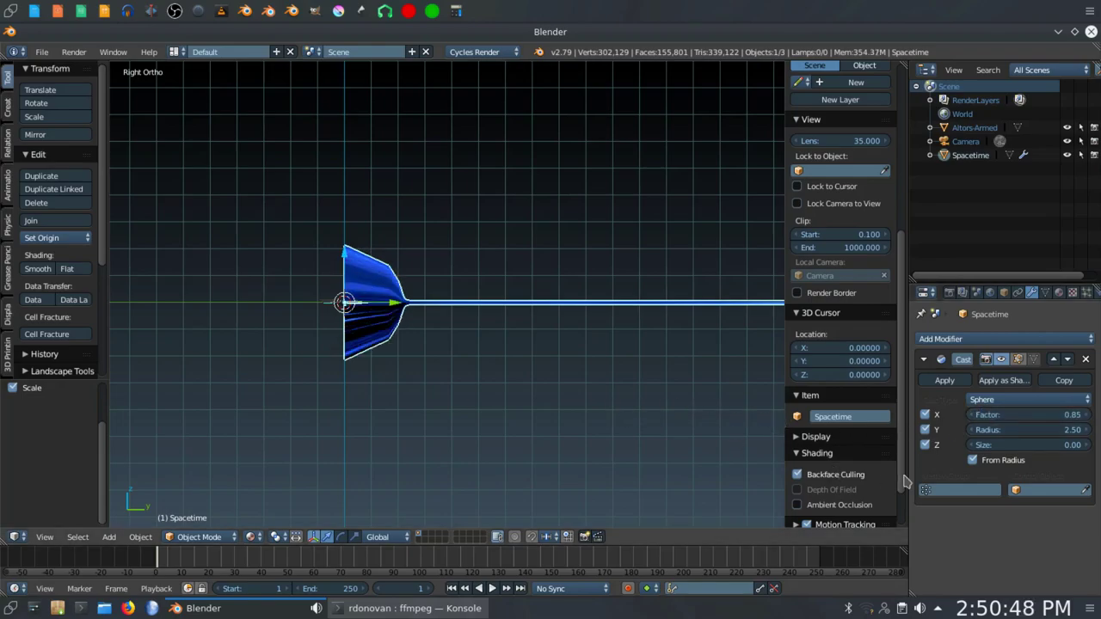
left_click(1016, 490)
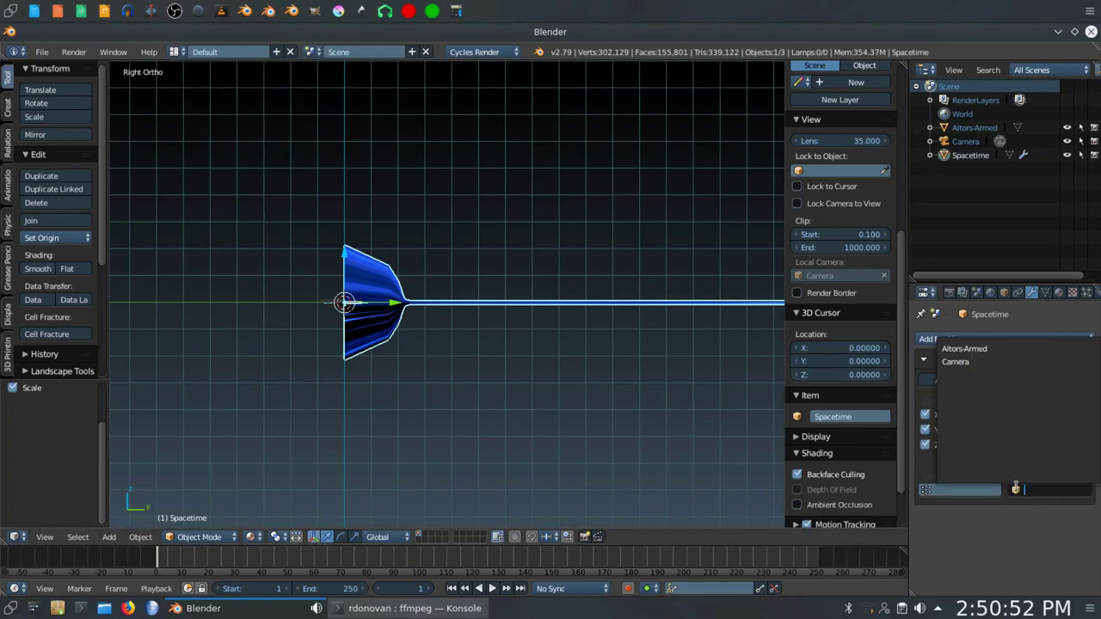
left_click(981, 348)
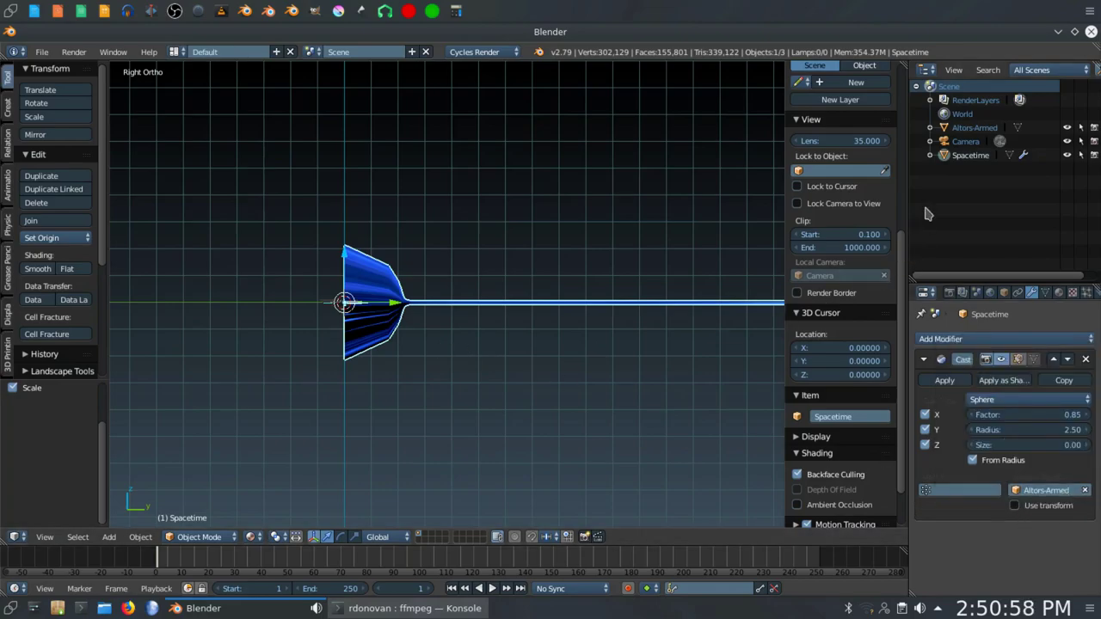
Try moving the Altors-Armed ship about 1.56 units along Y to test the bubble, and undo the move.
left_click(968, 128)
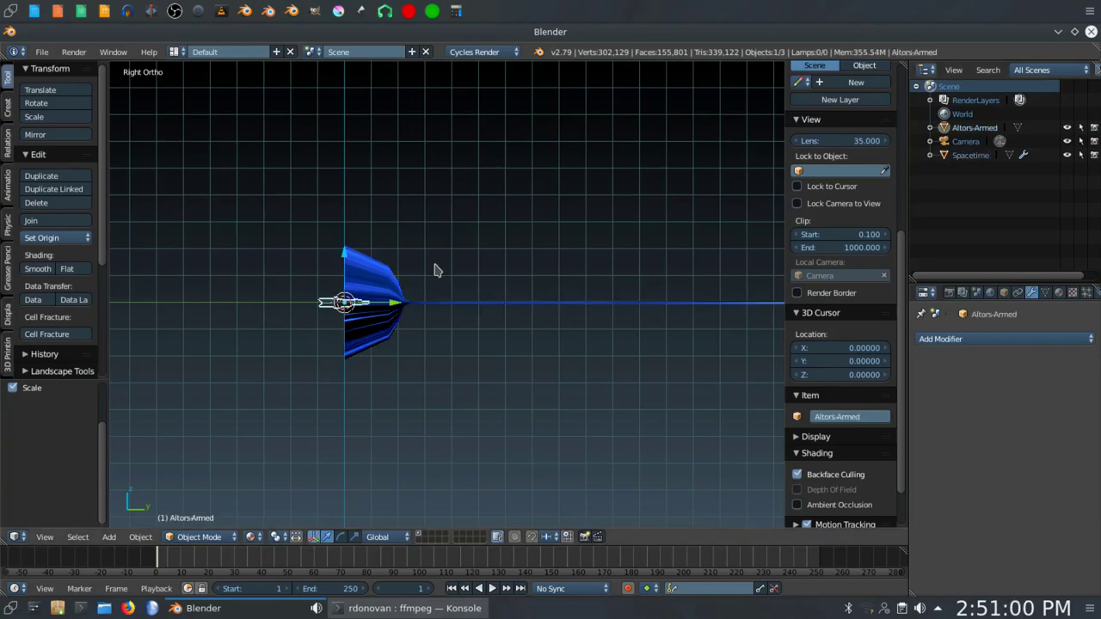
left_click_drag(395, 307, 435, 333)
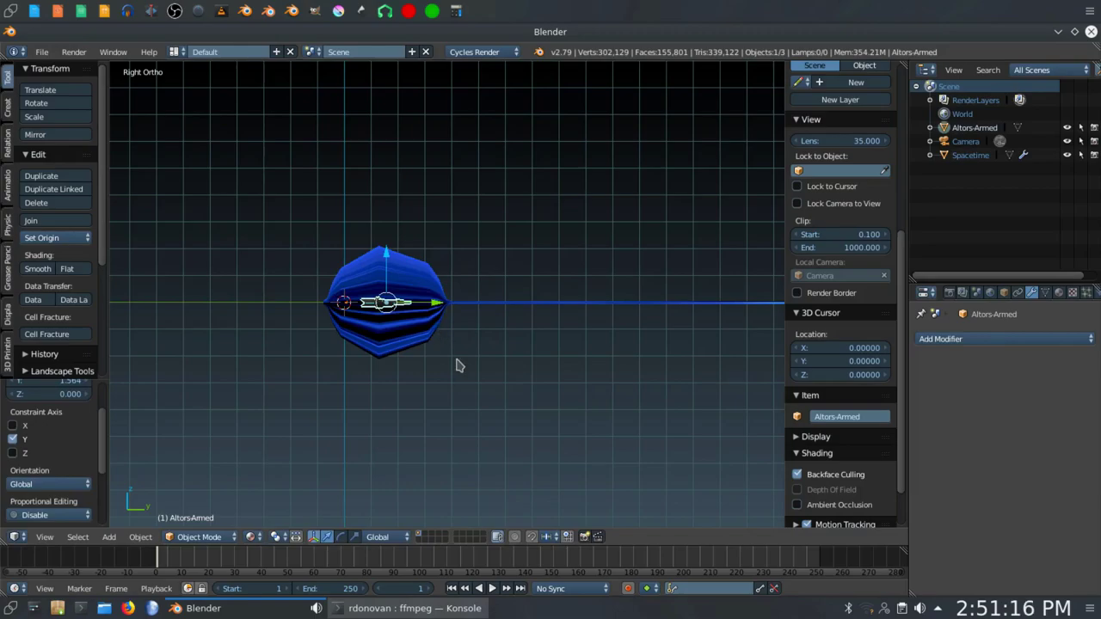
key("ctrl+z")
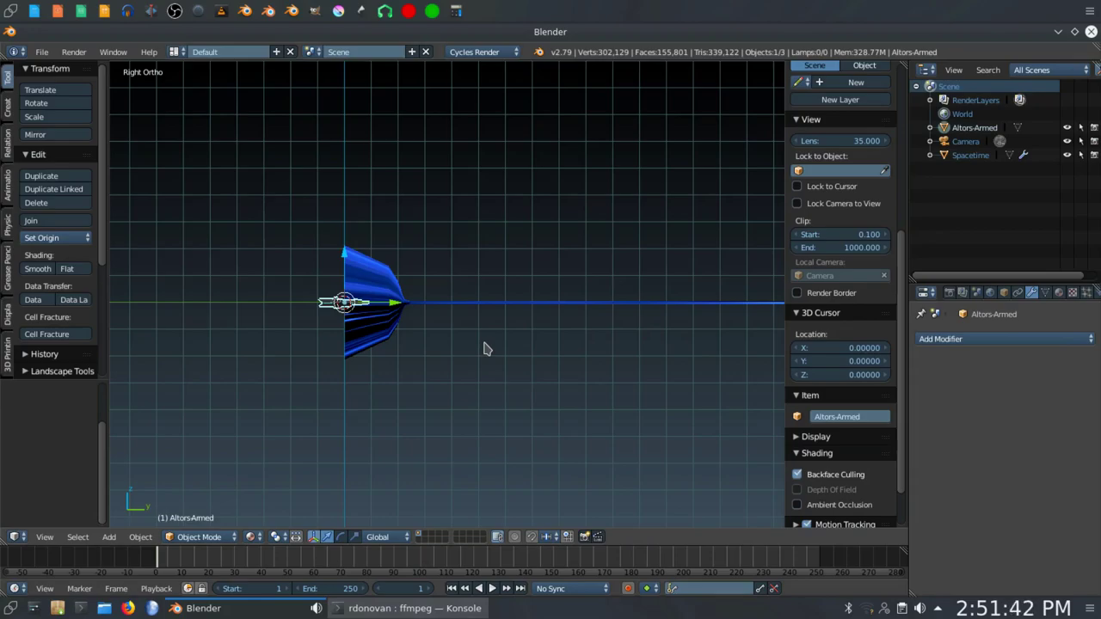
Add a Plain Axes empty at the 3D cursor and move it about 1.016 units along Y, beyond the ship's forked end.
key("KP_7")
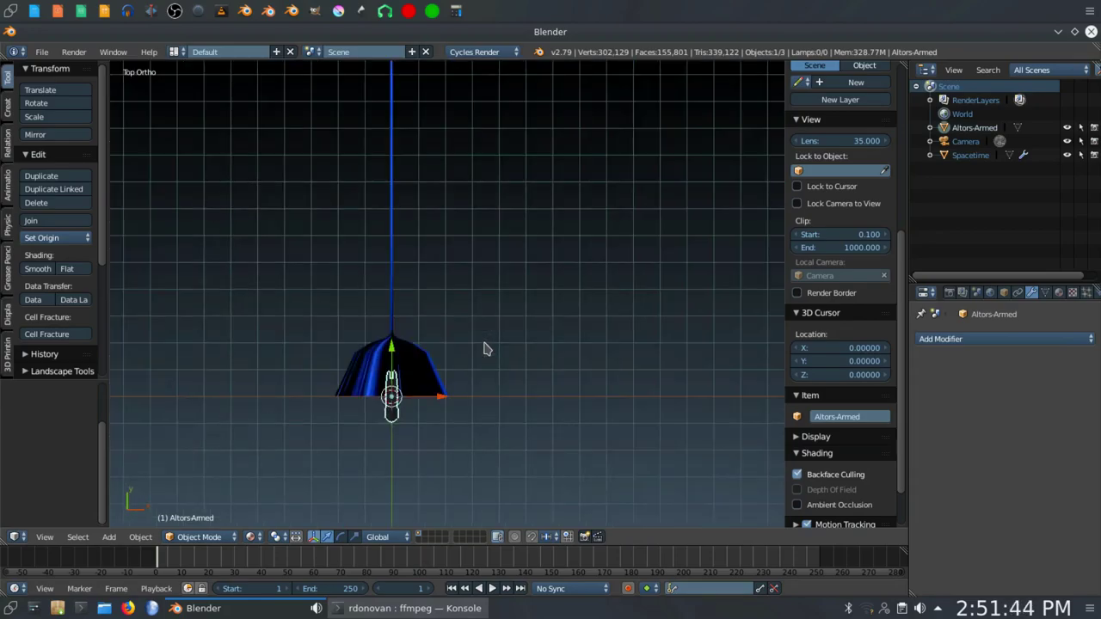
middle_click_drag(484, 348, 521, 221, "shift")
scroll(521, 270, "up", 3)
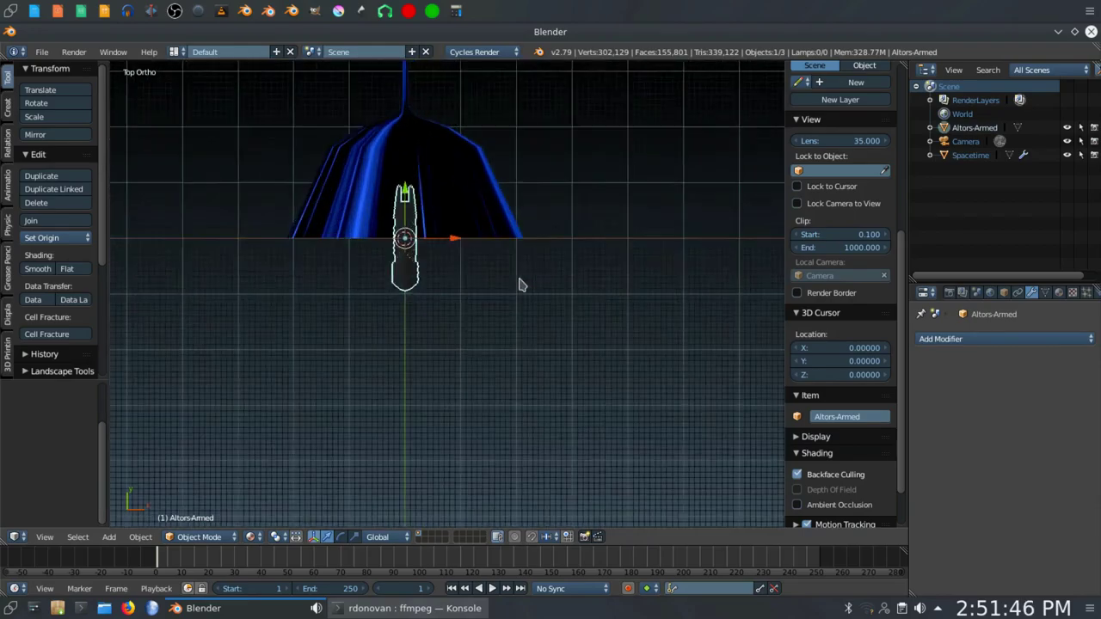
middle_click_drag(521, 296, 582, 384, "shift")
scroll(530, 381, "up", 3)
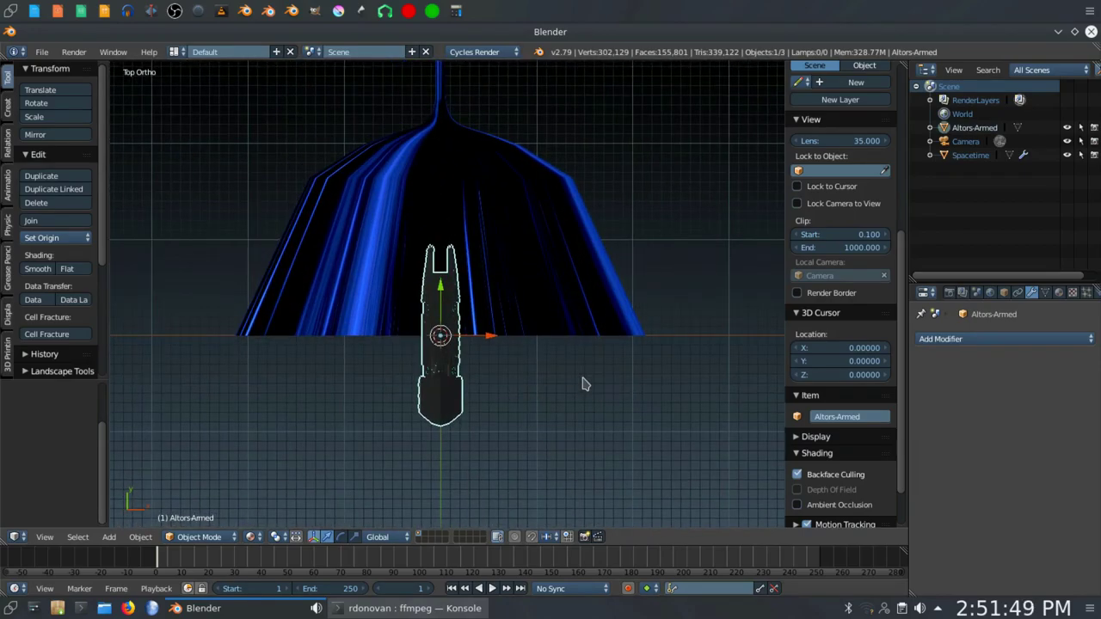
scroll(567, 376, "up", 1)
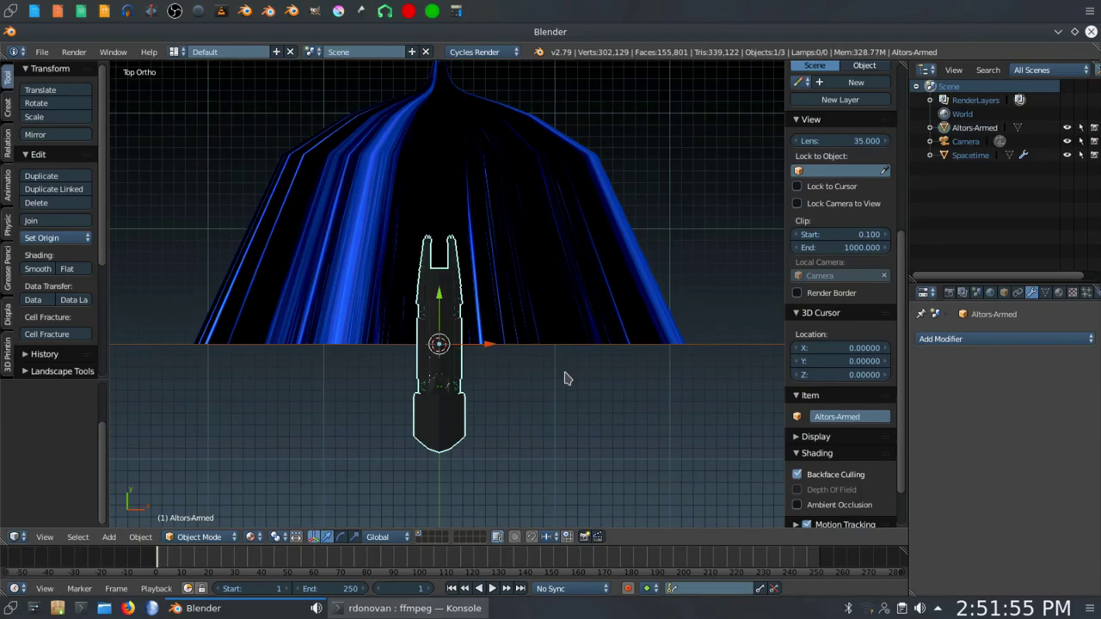
scroll(567, 379, "down", 1)
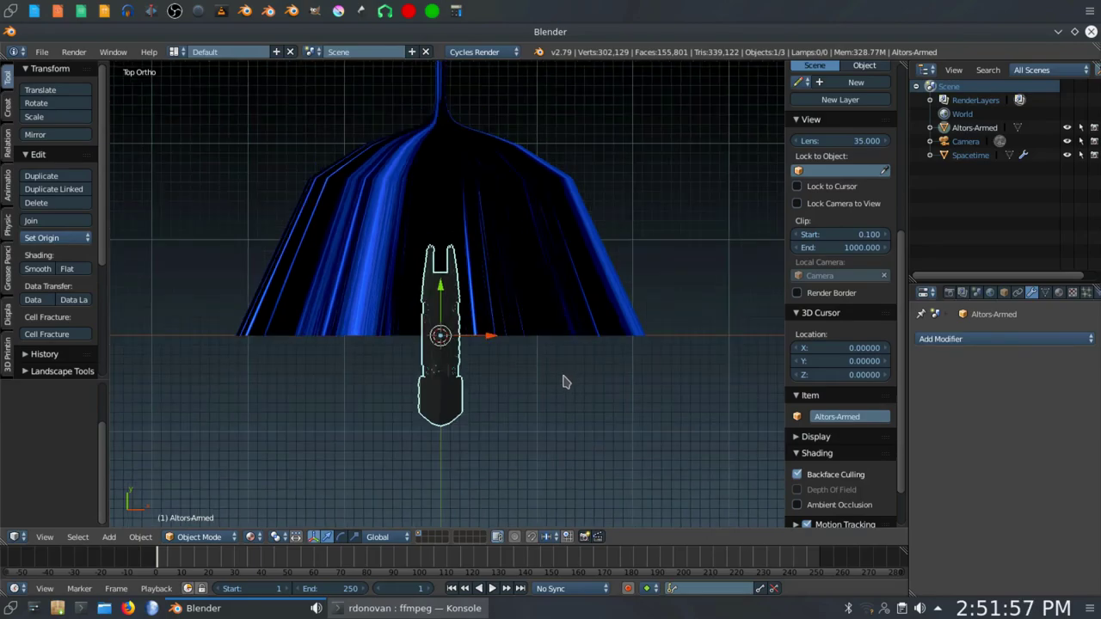
key("shift+a")
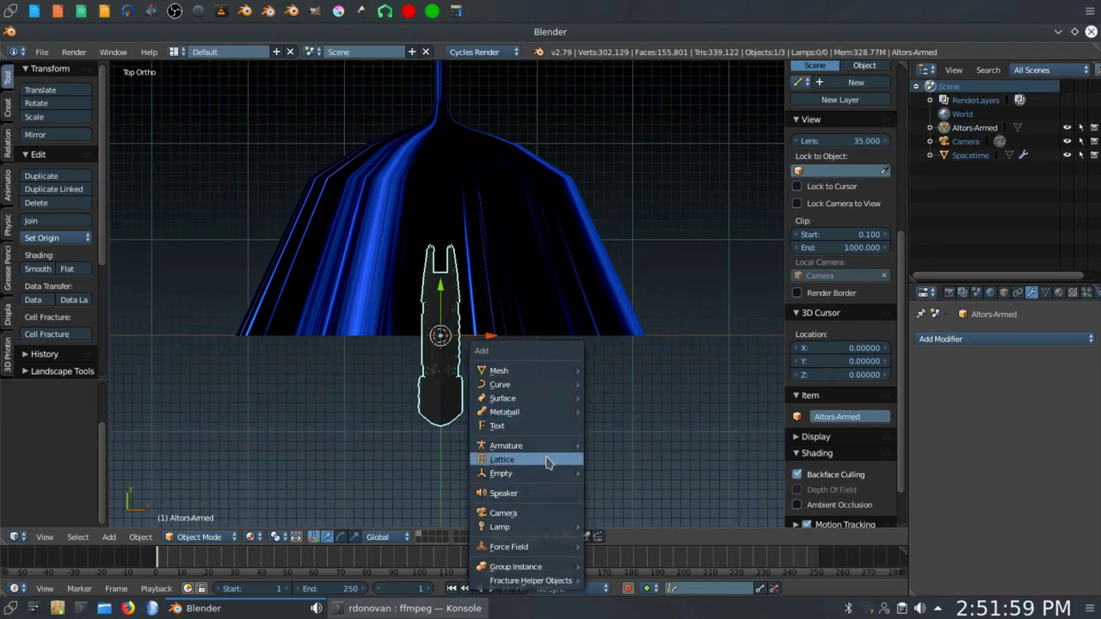
mouse_move(533, 472)
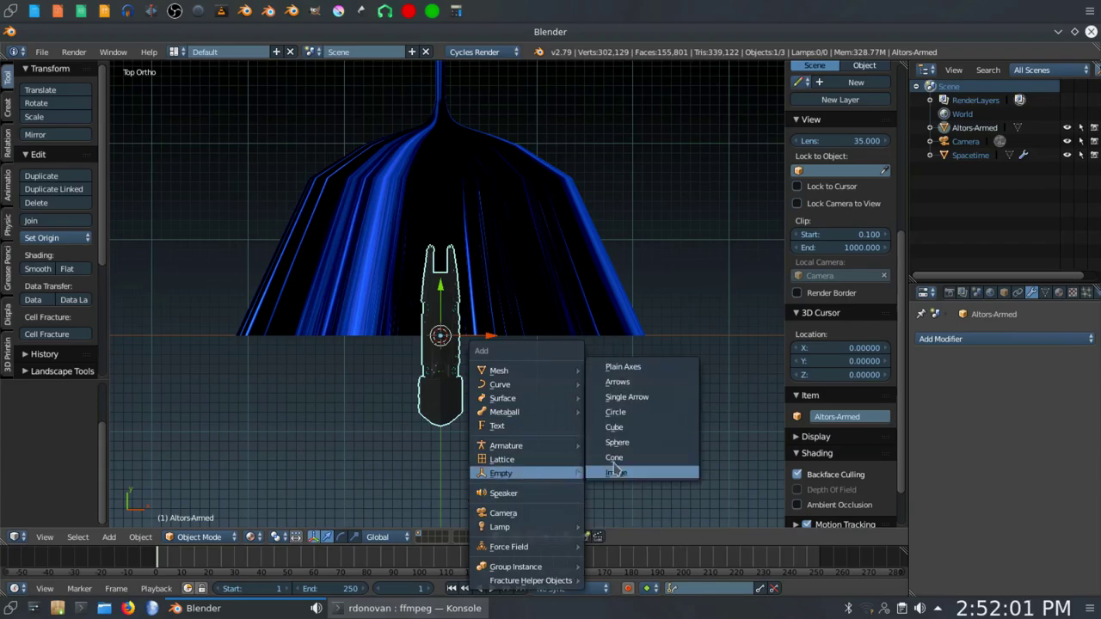
left_click(639, 367)
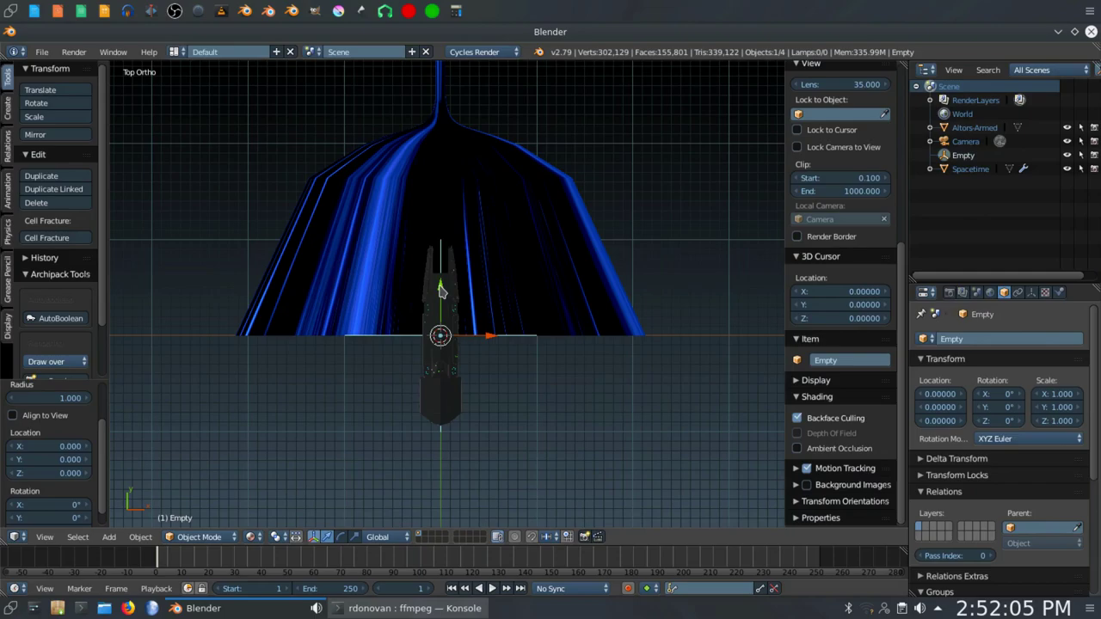
left_click_drag(441, 290, 440, 194)
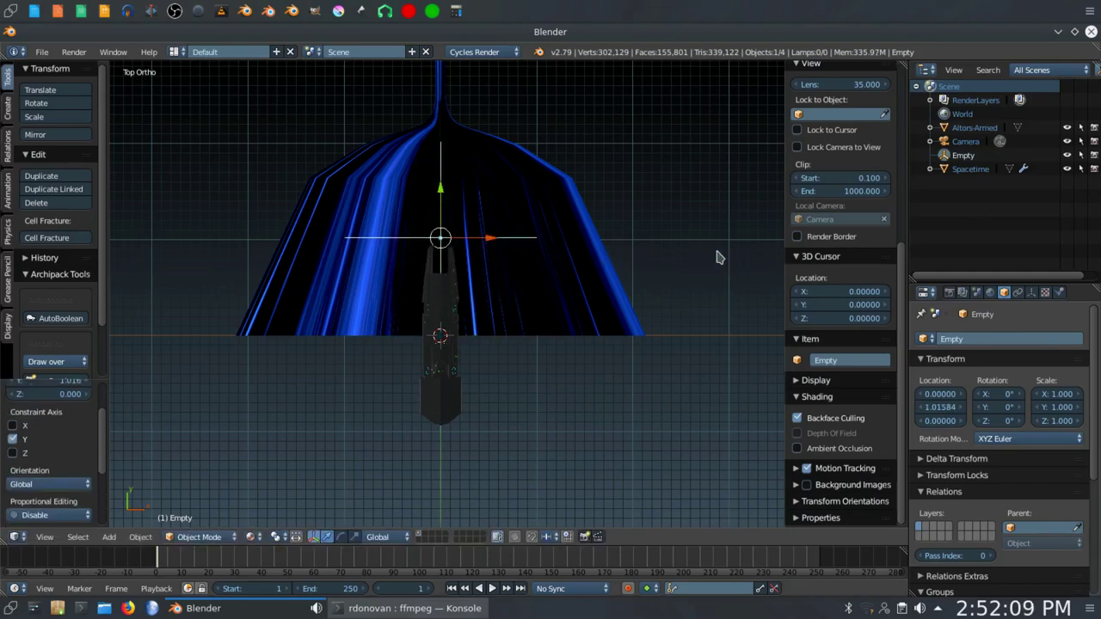
Rename the empty as CamTarget and turn on its name display in the viewport.
left_click(984, 337)
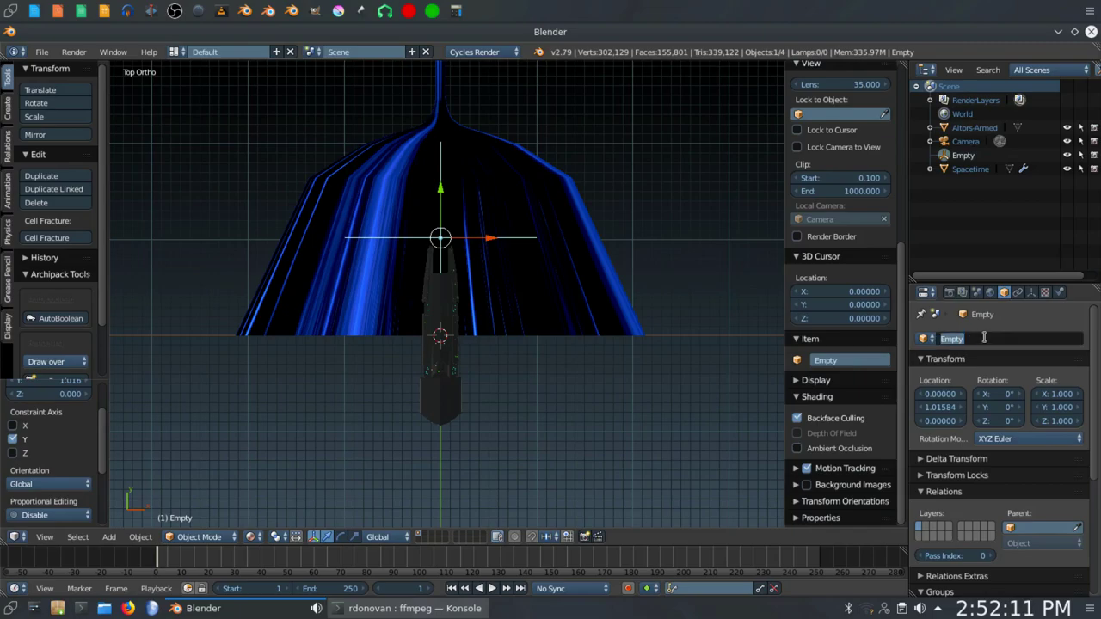
type("camTarget")
key("Return")
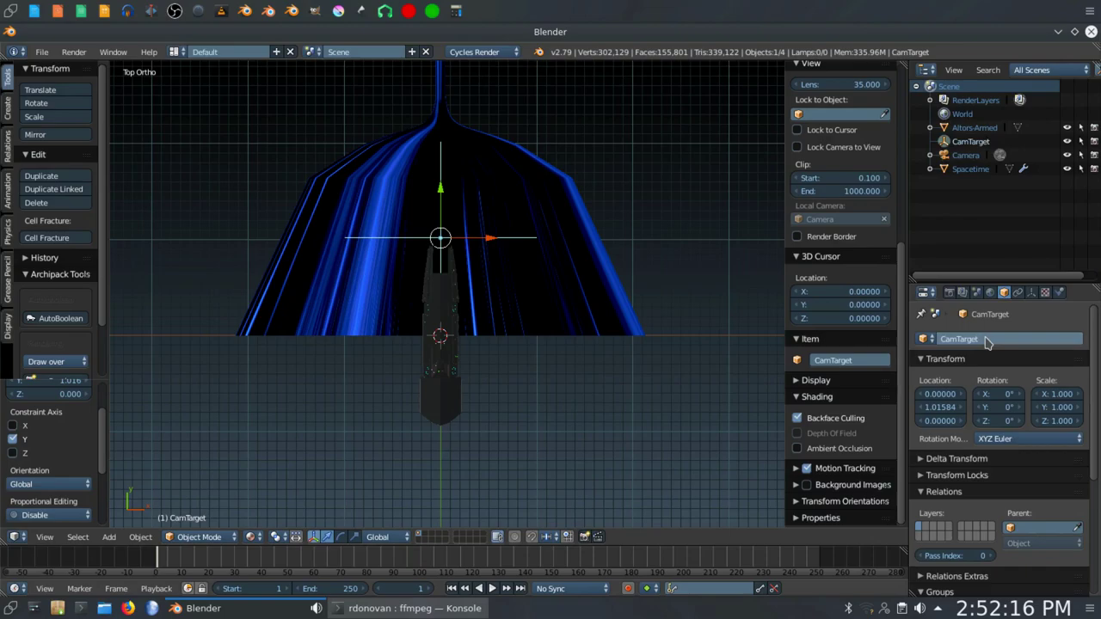
scroll(987, 371, "down", 1)
scroll(986, 372, "down", 5)
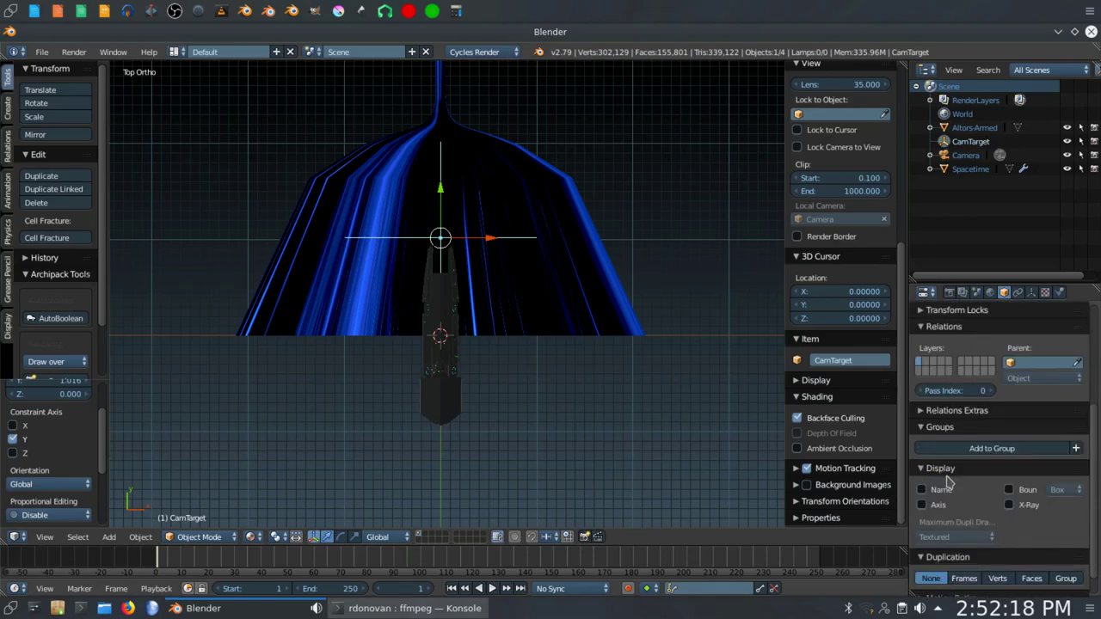
left_click(922, 489)
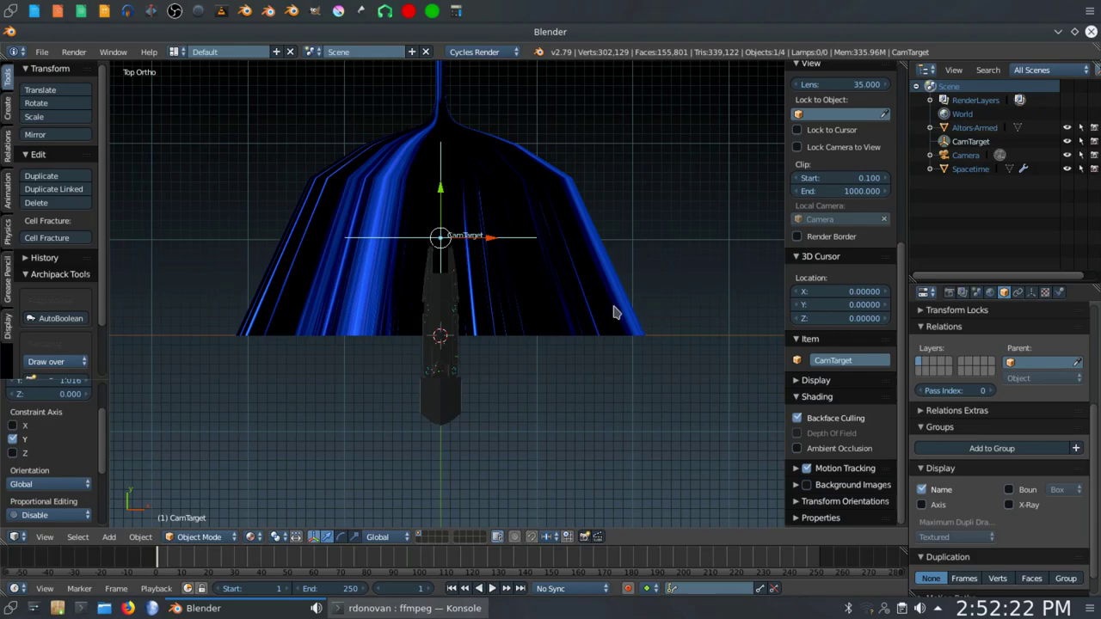
Add a Track To constraint to the camera.
scroll(696, 275, "up", 4)
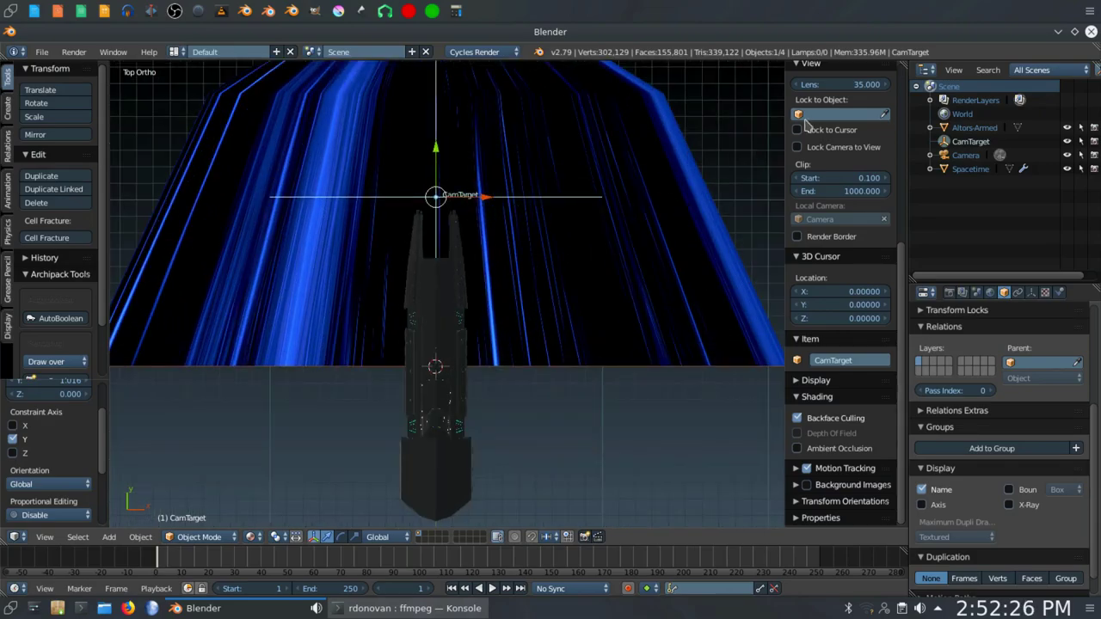
scroll(704, 179, "down", 1)
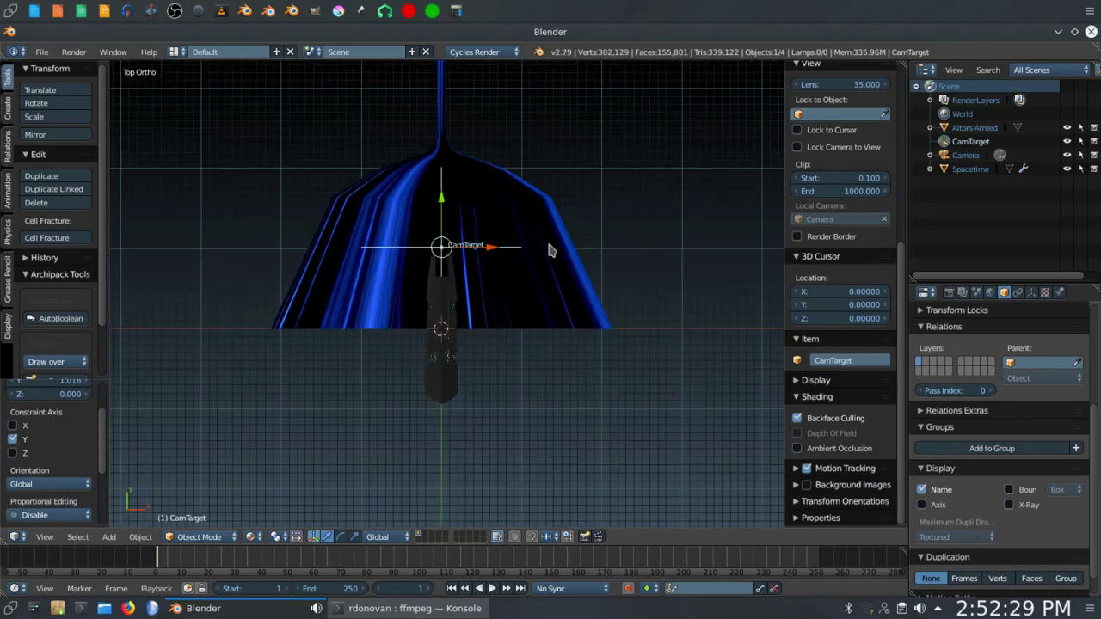
left_click(958, 156)
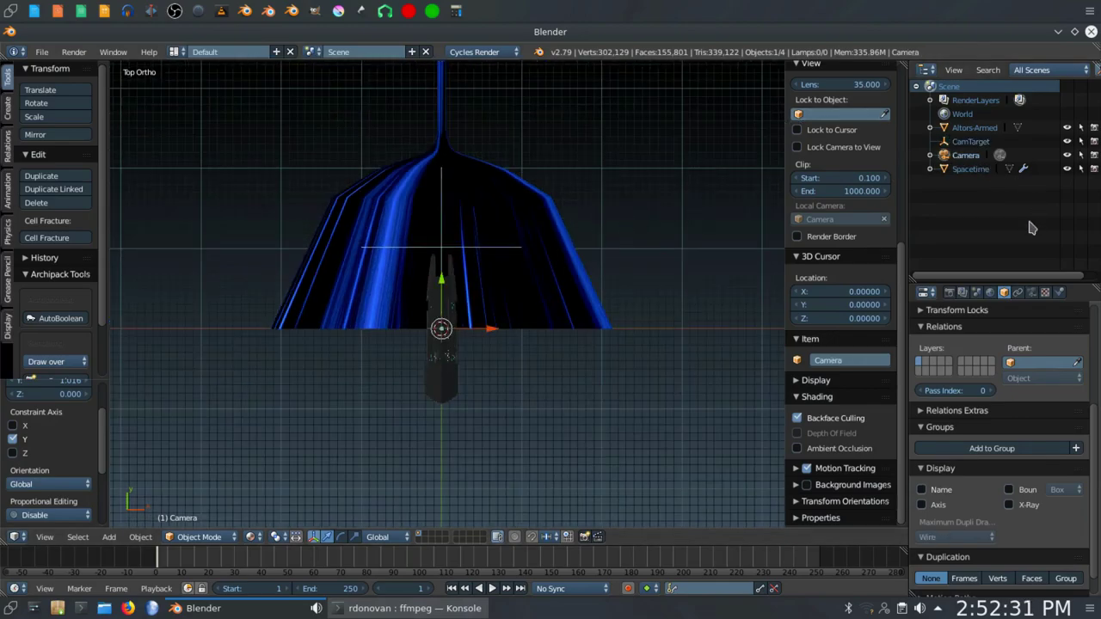
left_click(1018, 294)
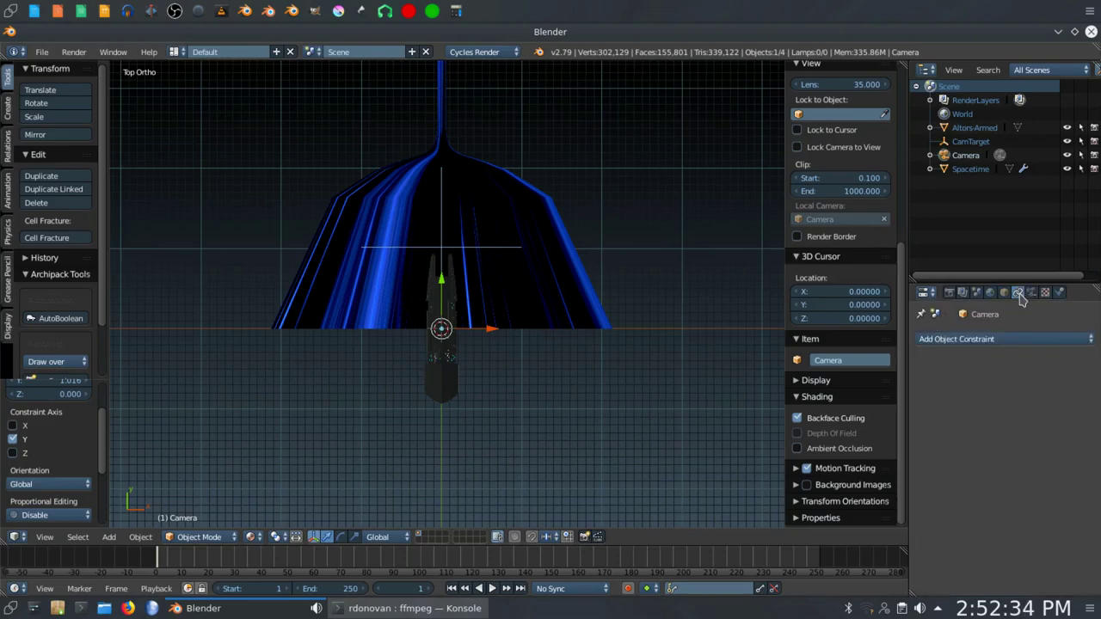
left_click(1016, 341)
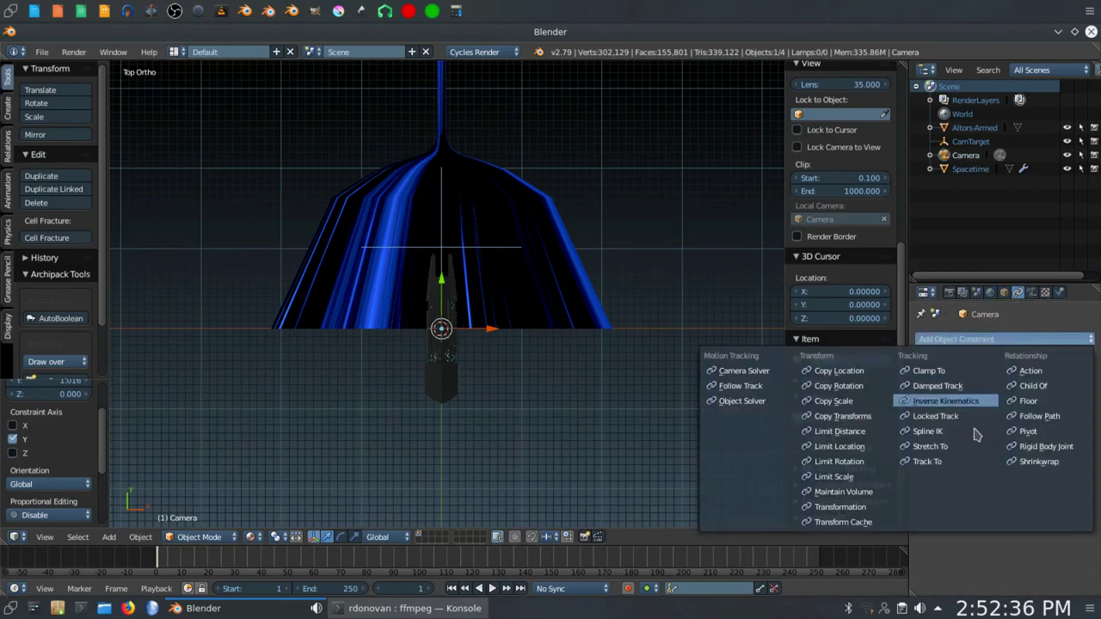
left_click(945, 465)
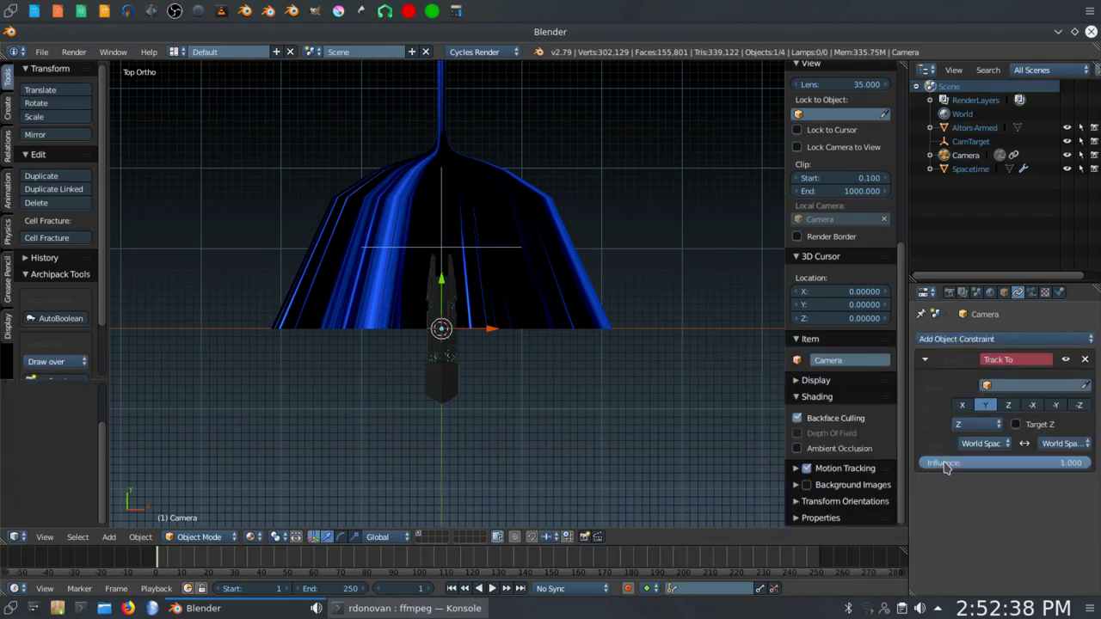
Set the Track To constraint's target to CamTarget, its To axis to -Z and its Up axis to Y.
left_click(991, 385)
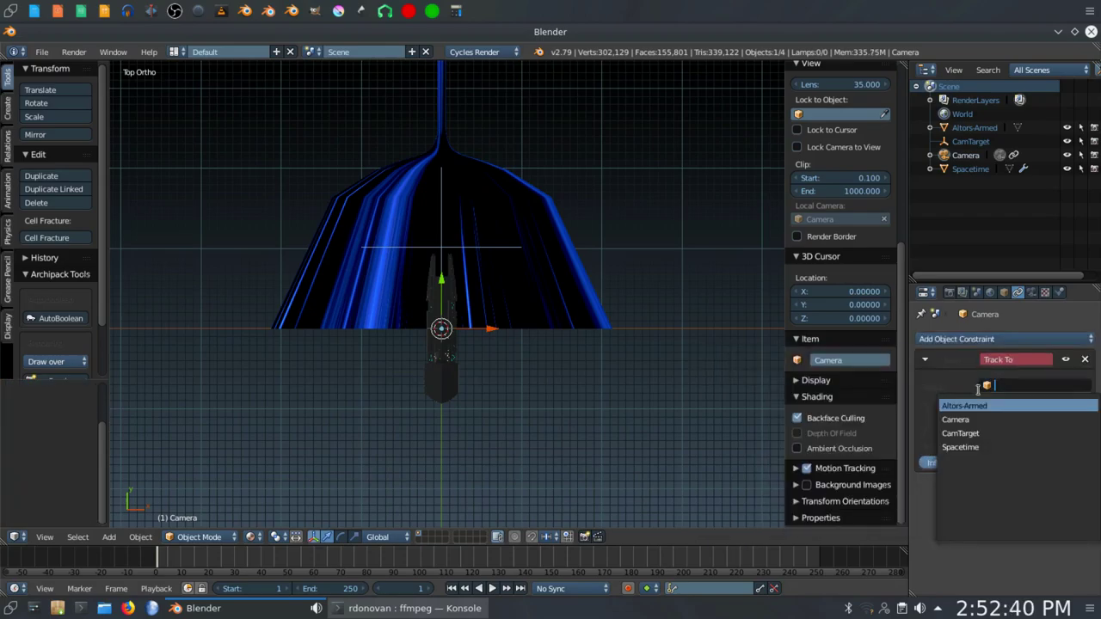
left_click(958, 434)
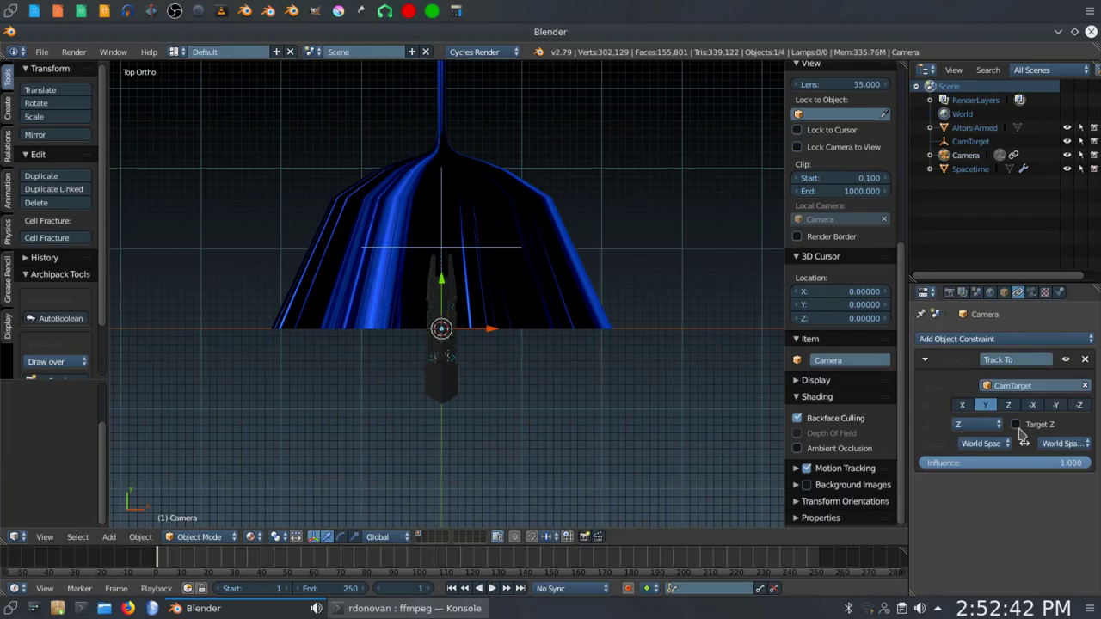
left_click(1078, 408)
left_click(970, 426)
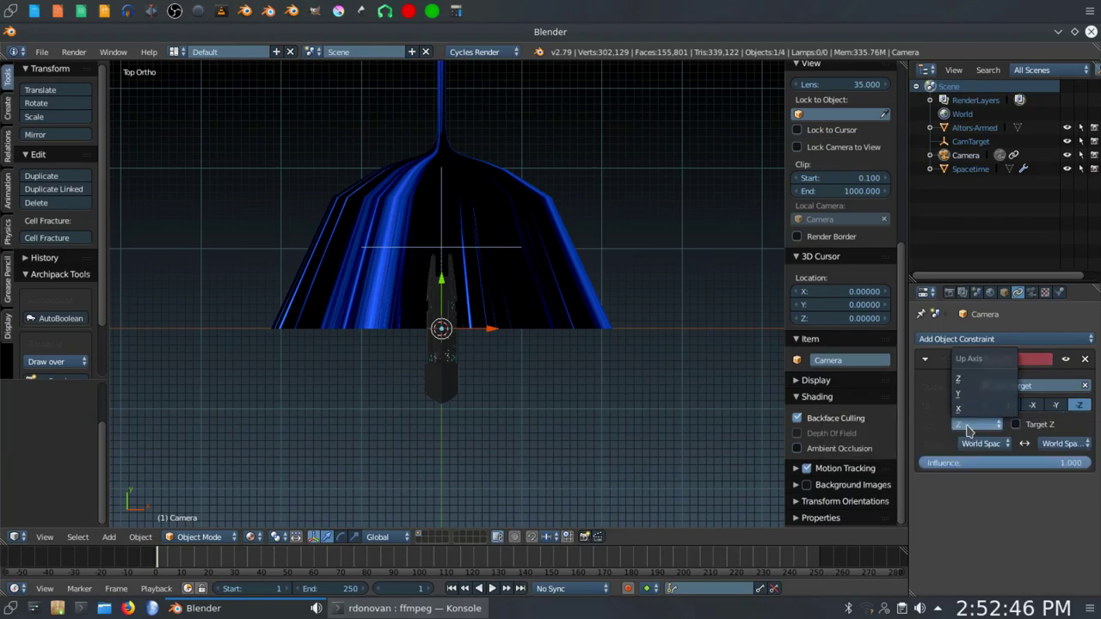
left_click(964, 396)
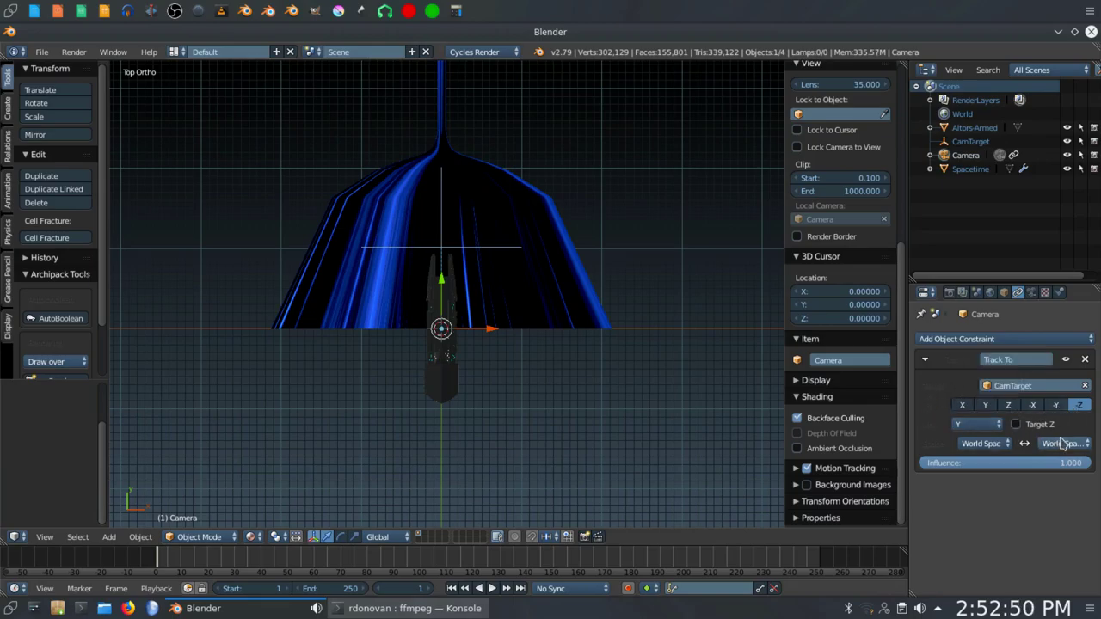
Raise the camera about 0.979 units along Z above the ship.
key("KP_3")
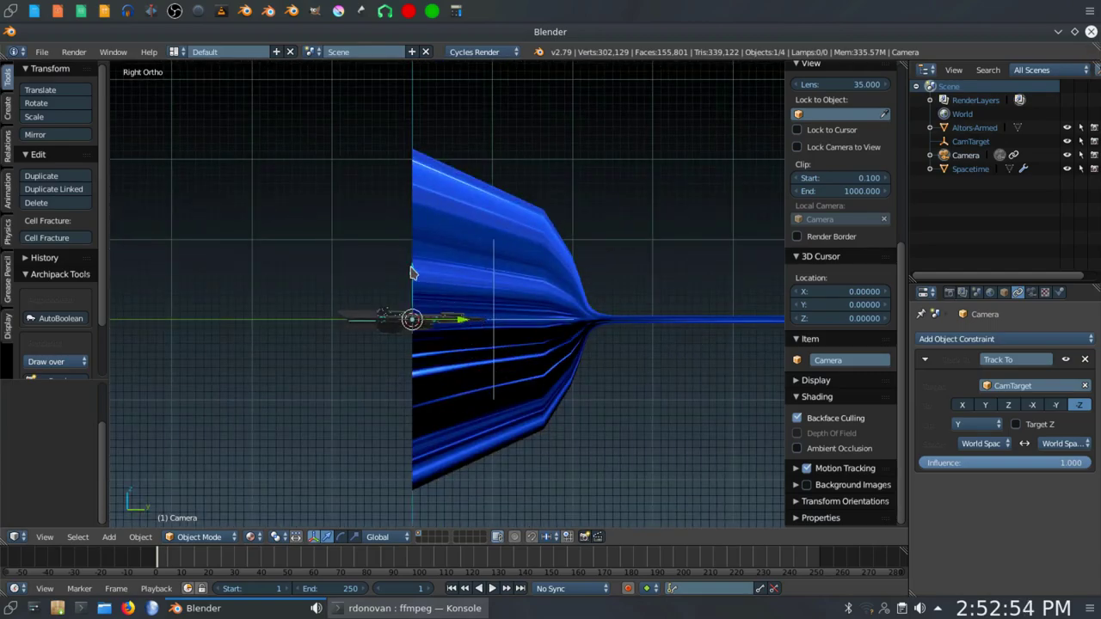
key("g")
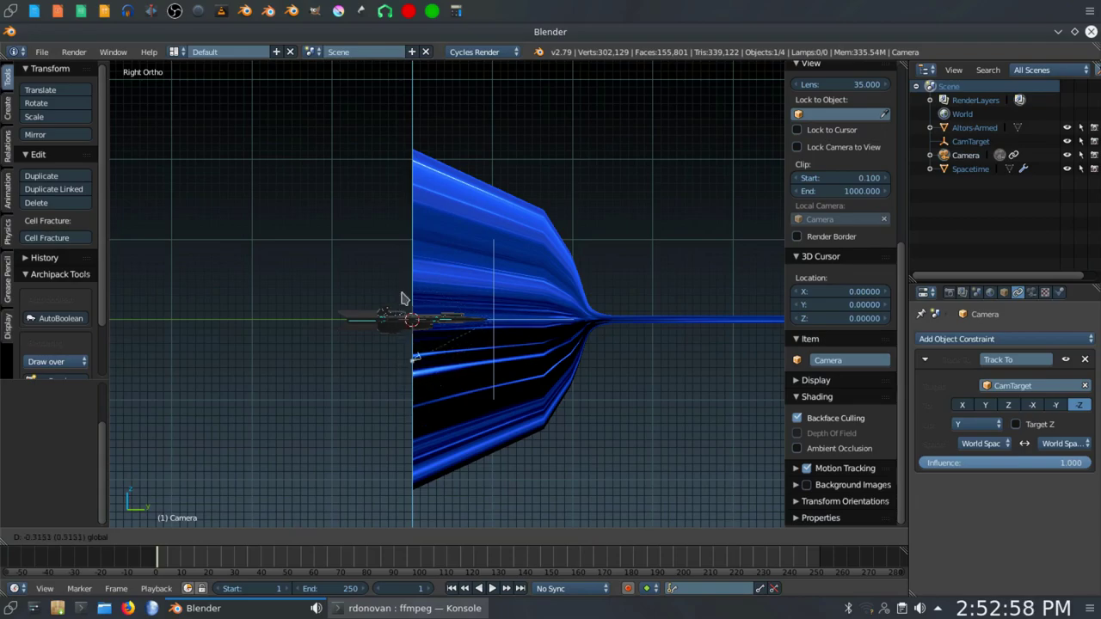
left_click(400, 195)
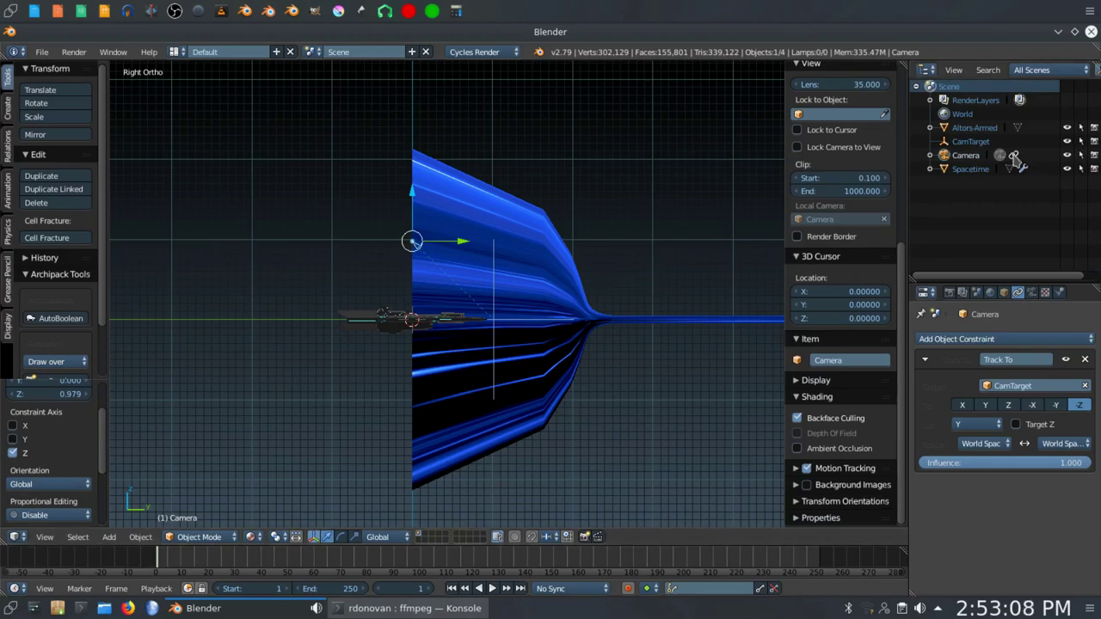
Snap the CamTarget empty to the 3D cursor at the ship's centre.
left_click(969, 142)
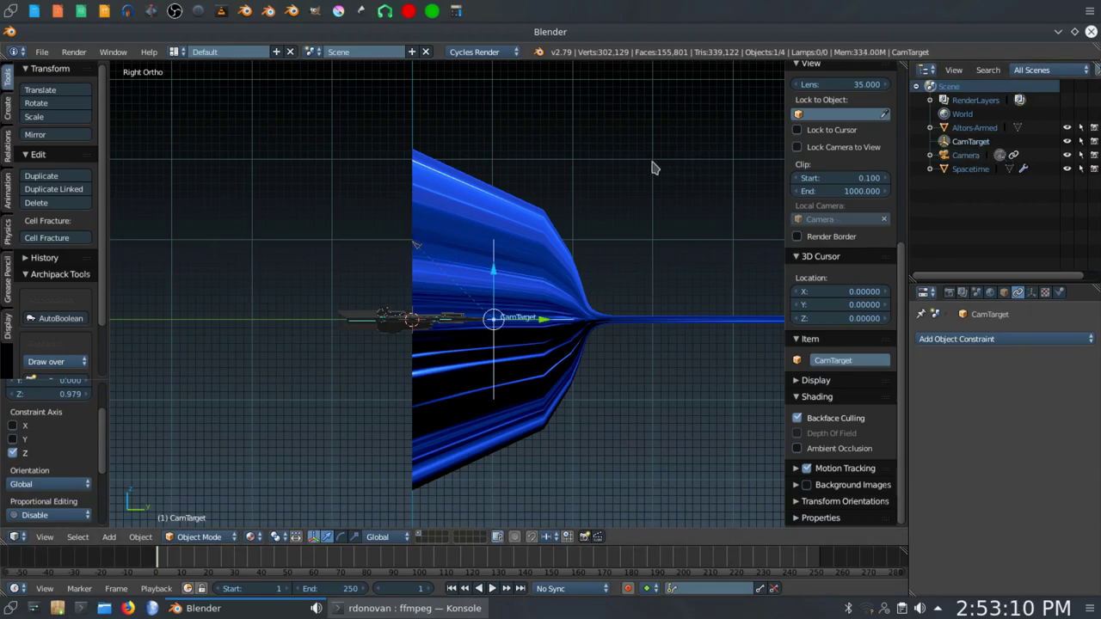
key("shift+s")
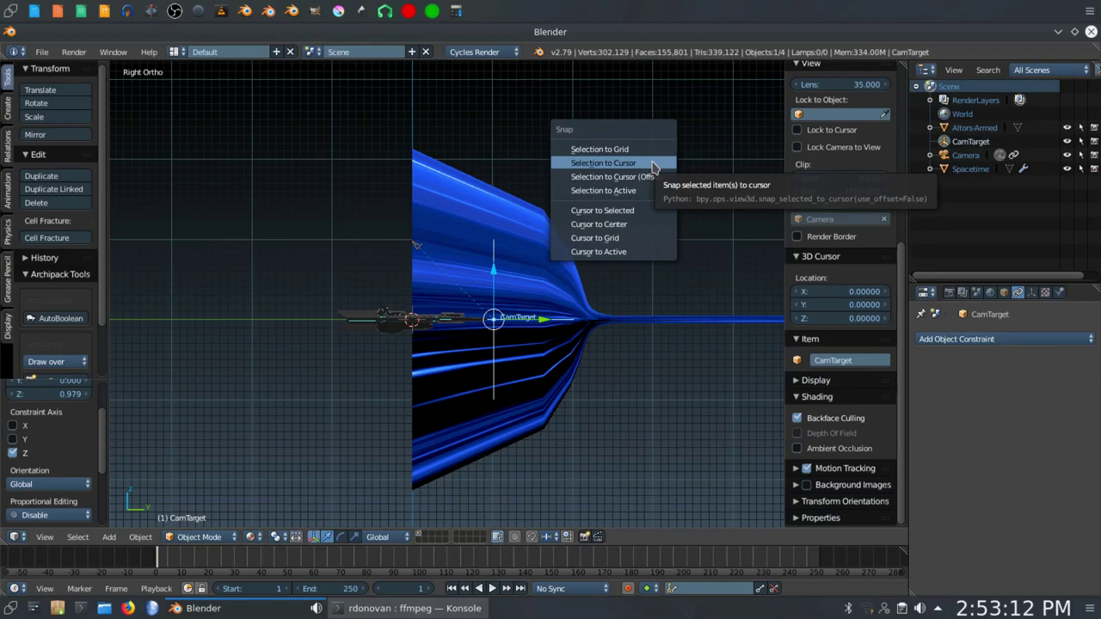
left_click(654, 165)
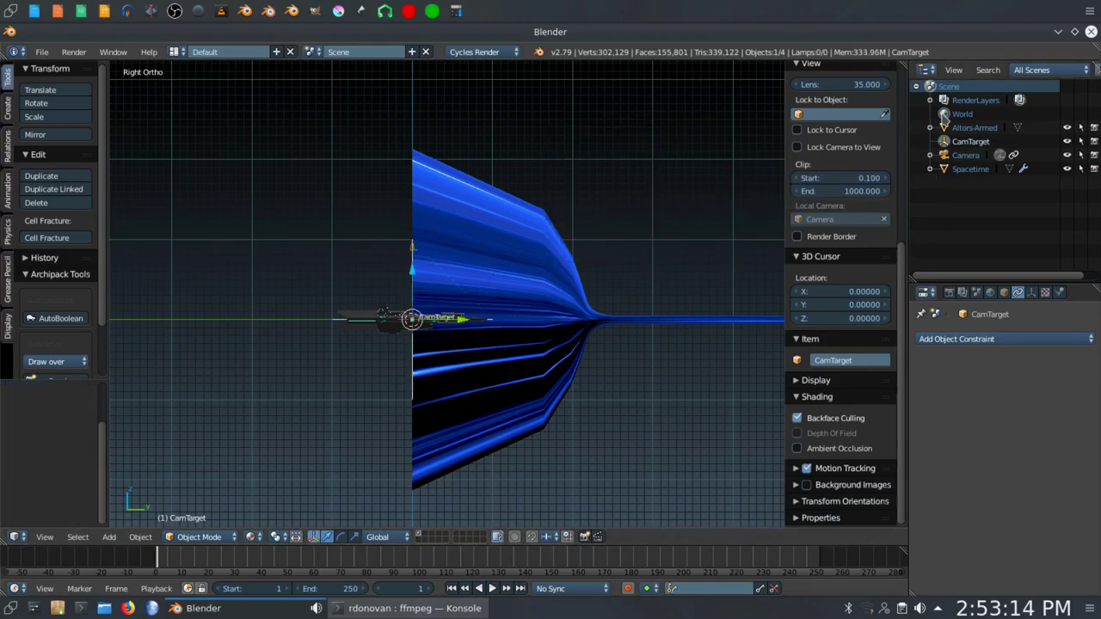
Move the camera about 1.734 units along Y, lower it about 1.064 units, and shift it about 0.352 units further along Y.
left_click(962, 156)
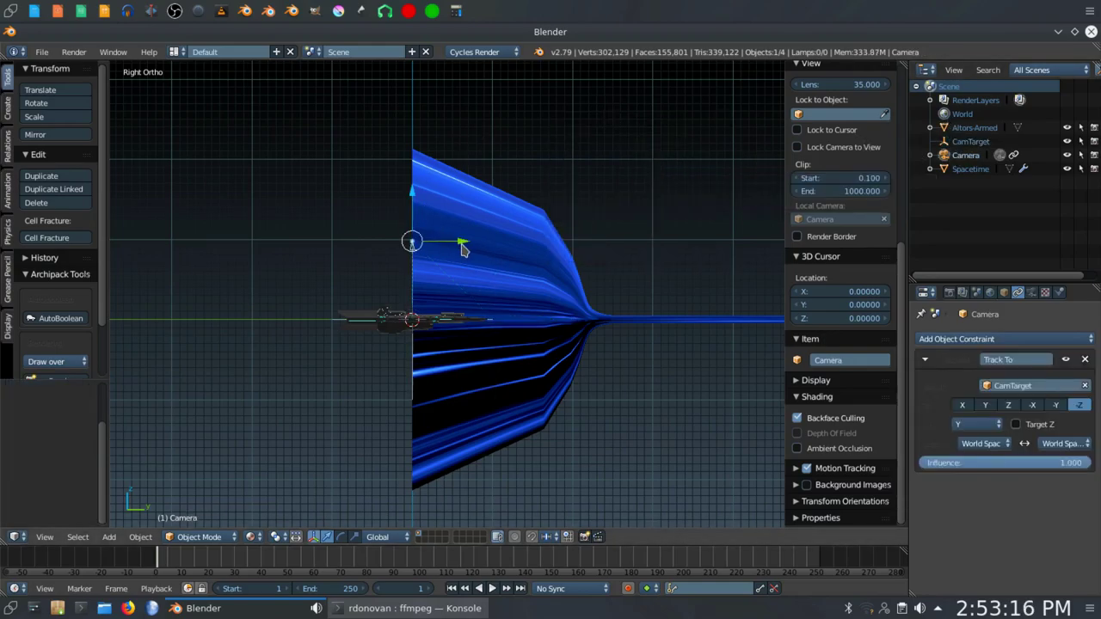
left_click_drag(462, 243, 600, 287)
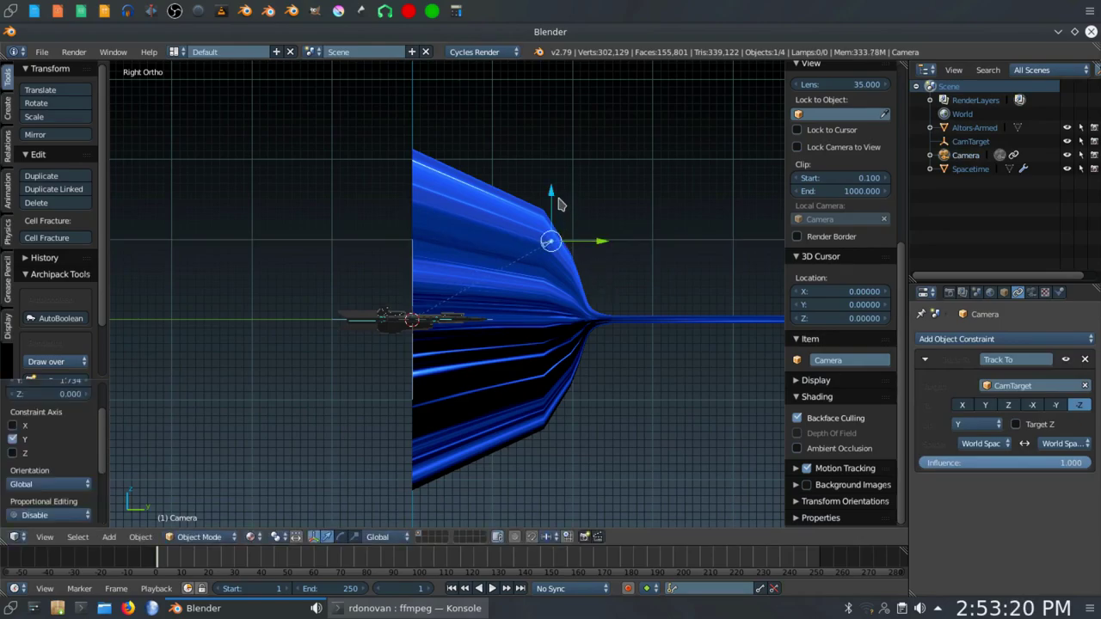
left_click_drag(552, 198, 560, 283)
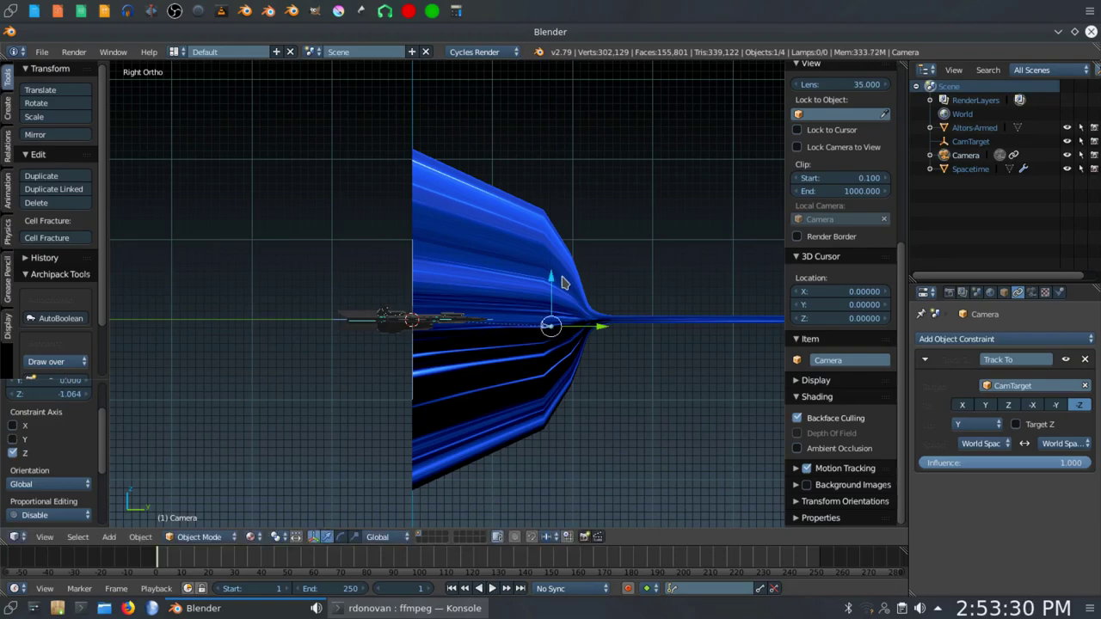
left_click_drag(602, 329, 631, 332)
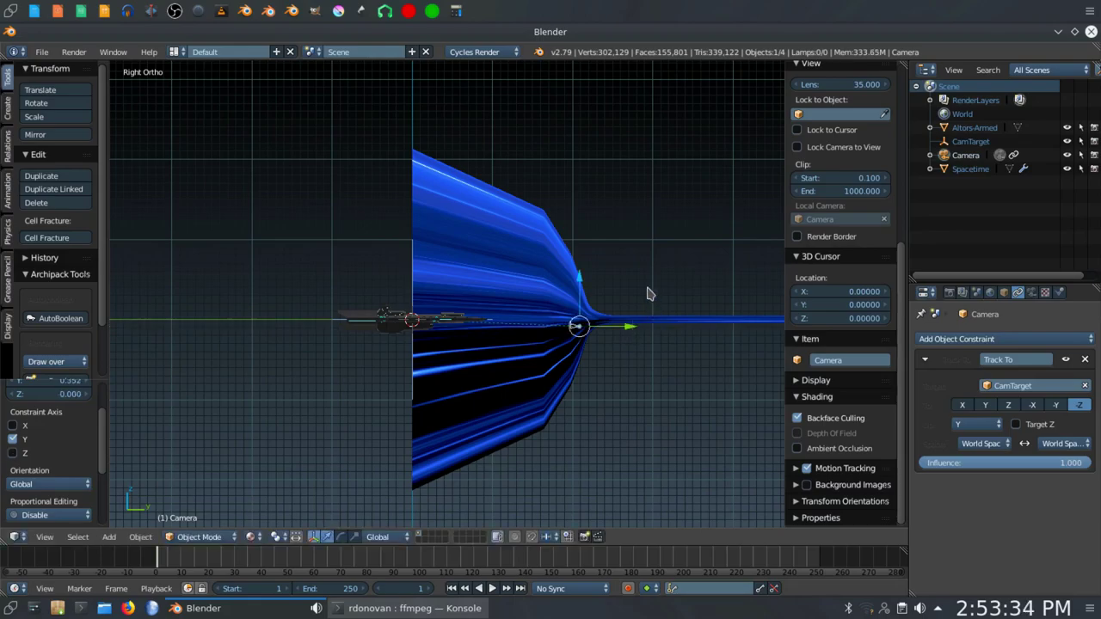
Offset the camera slightly along positive X from the ship's centreline and nudge it about 0.033 units along Y toward the ship.
key("KP_7")
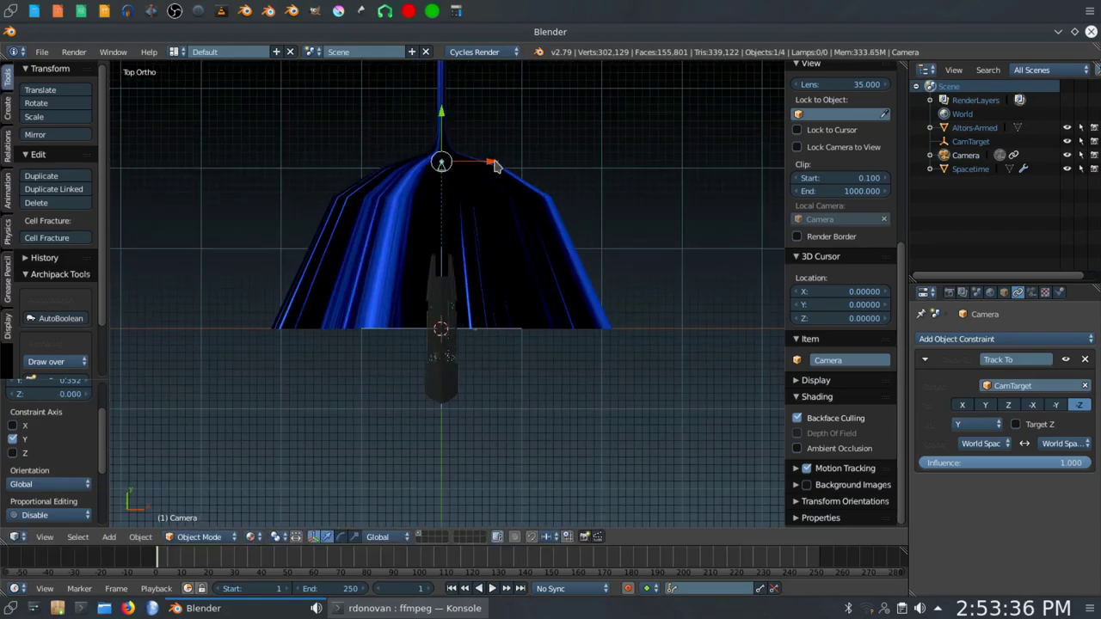
left_click_drag(494, 166, 519, 171)
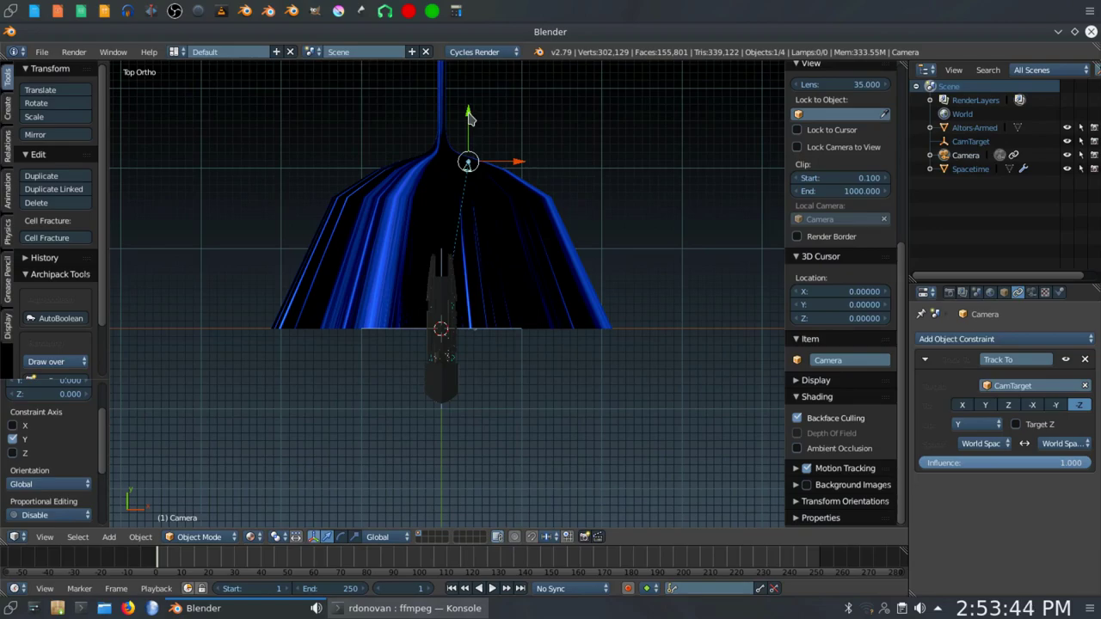
left_click_drag(469, 118, 469, 148)
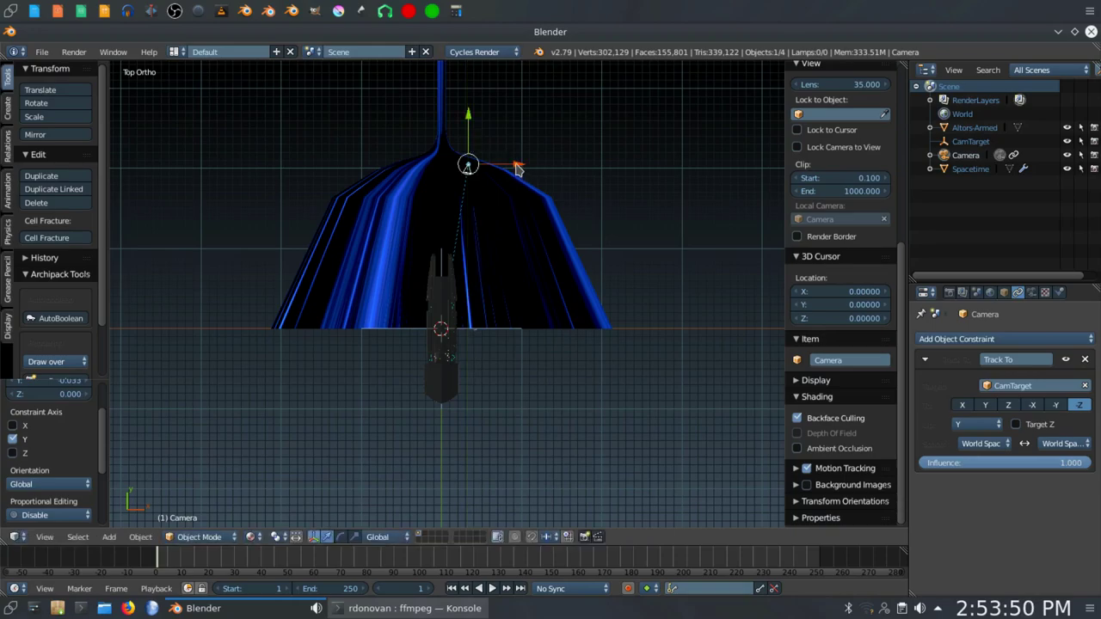
left_click_drag(516, 168, 548, 177)
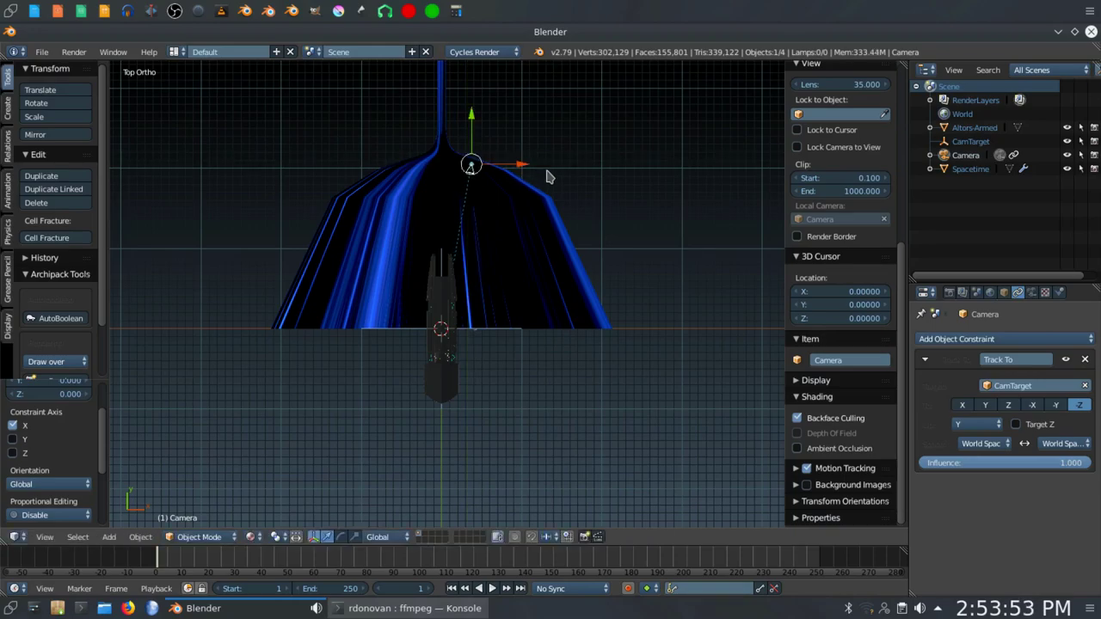
Raise the camera about 0.025 units along Z while looking through it.
key("KP_0")
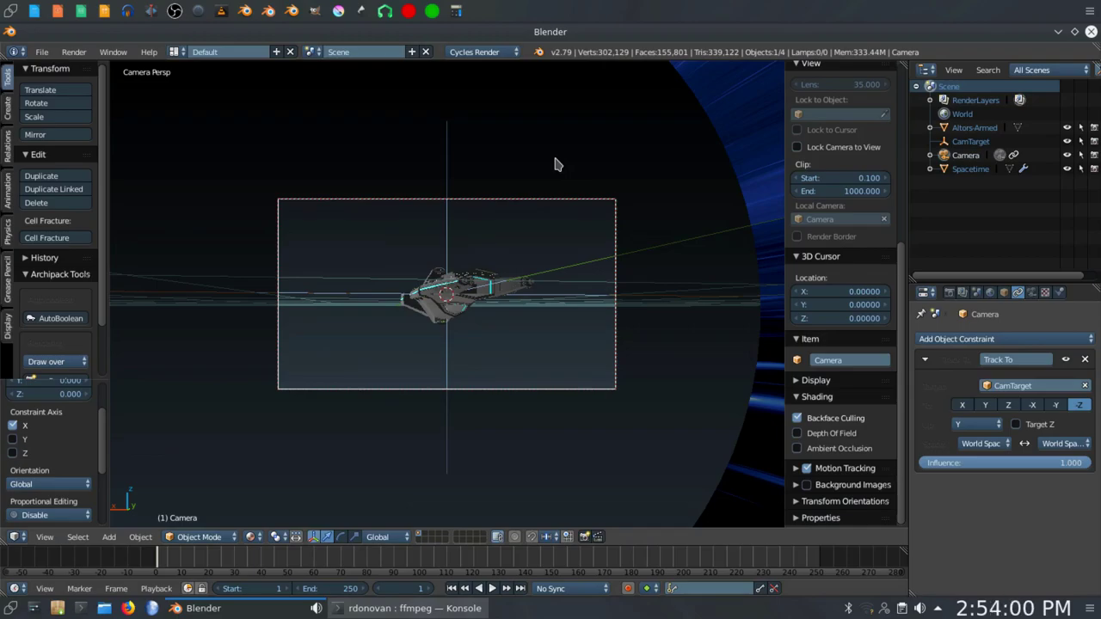
key("g")
key("z")
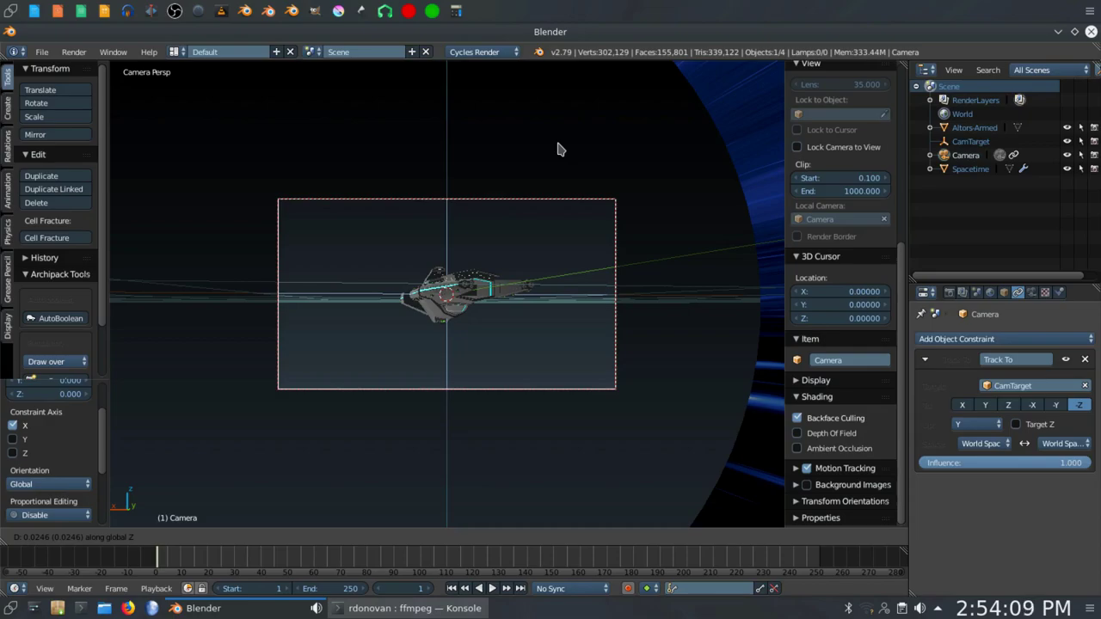
left_click(557, 150)
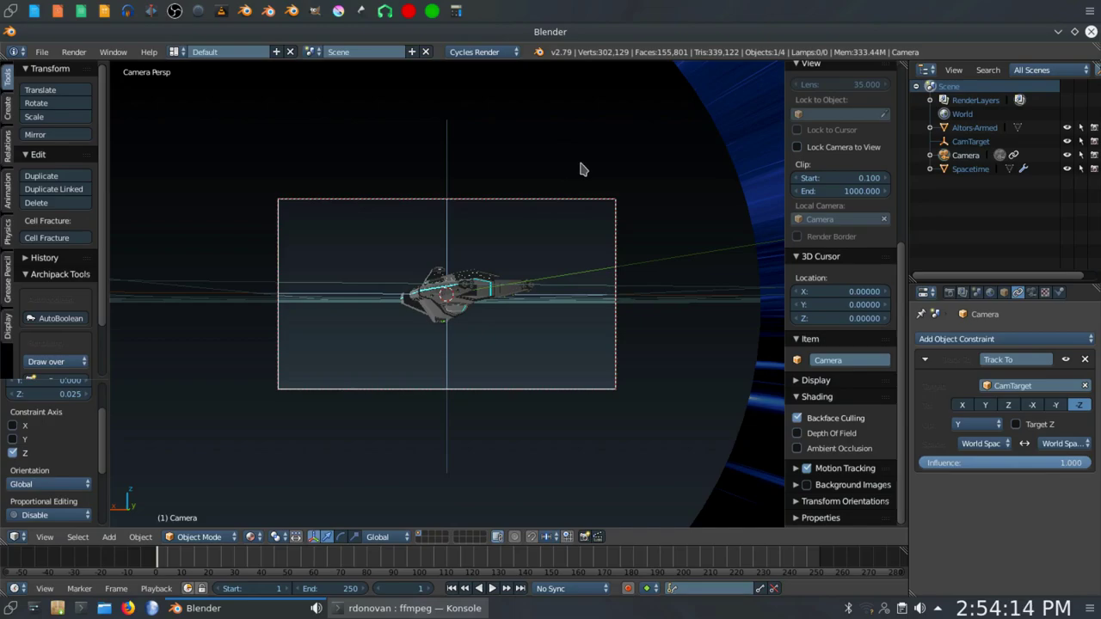
Parent the CamTarget empty to the Altors-Armed ship with Object (Keep Transform).
key("KP_7")
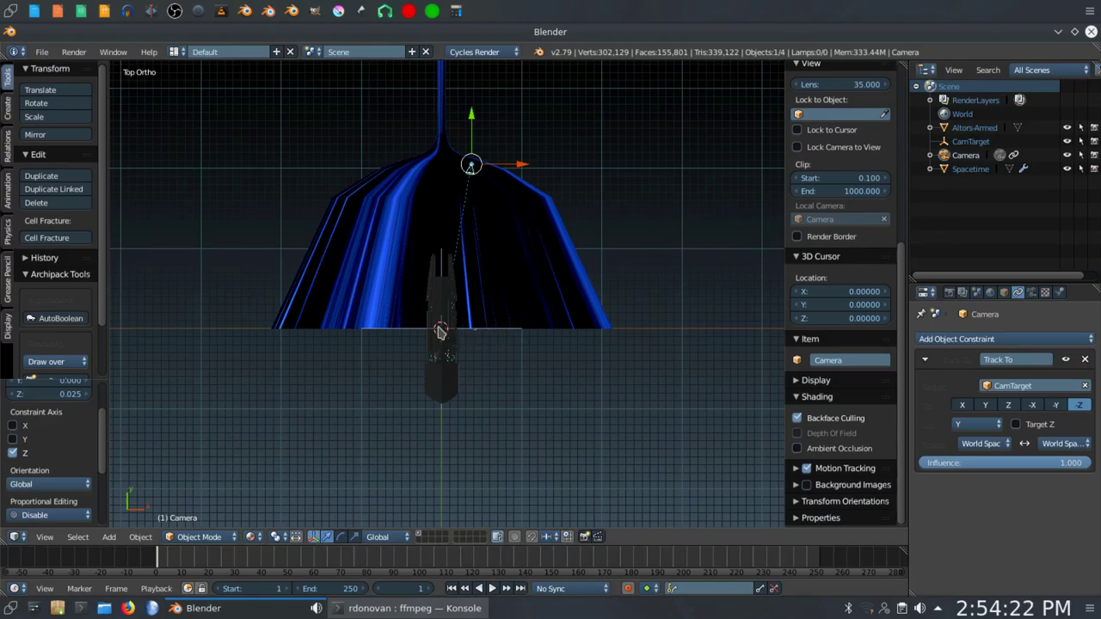
left_click(966, 142)
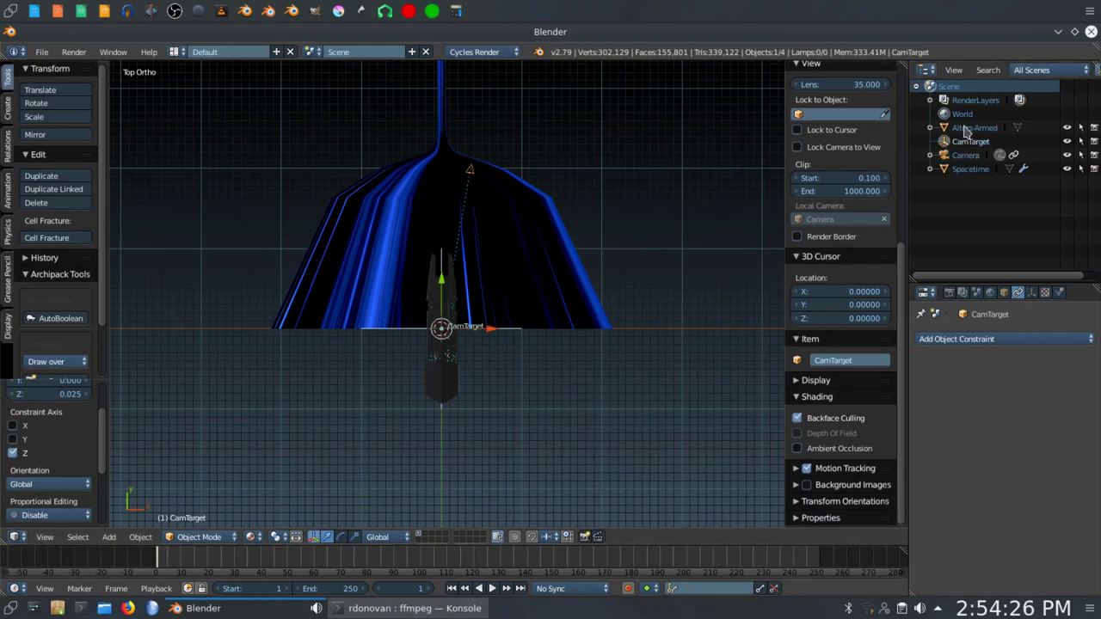
left_click(968, 129)
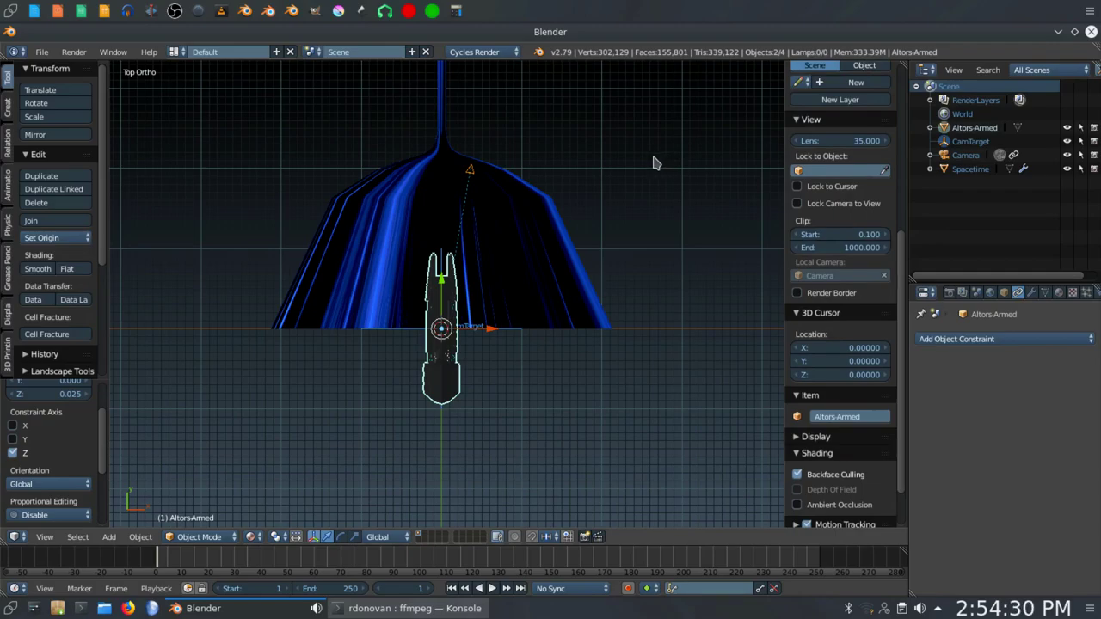
key("ctrl+p")
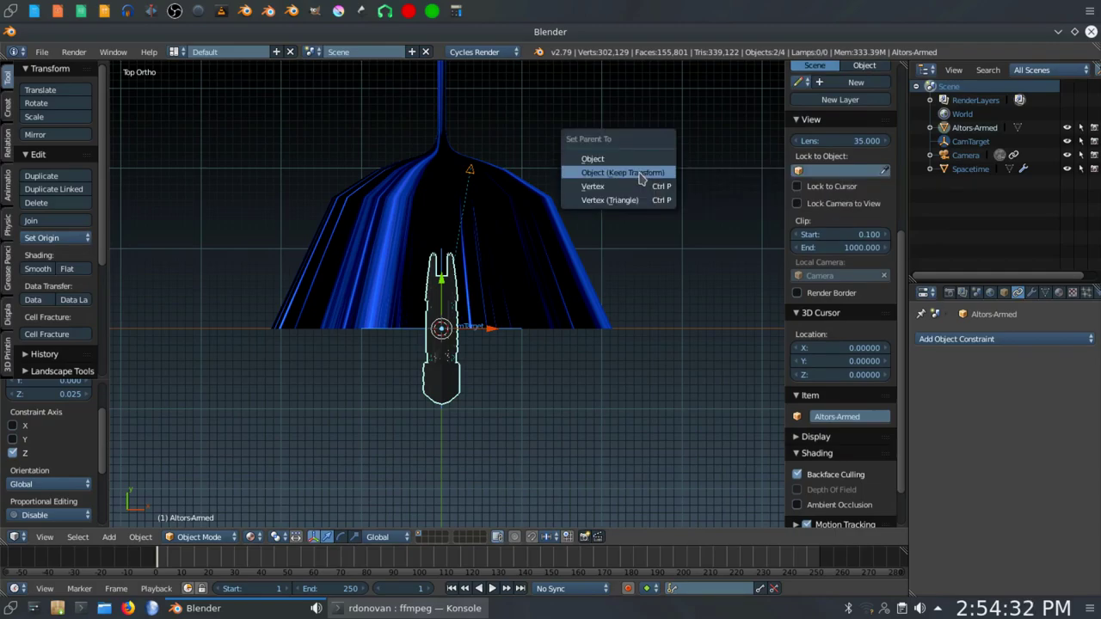
left_click(639, 172)
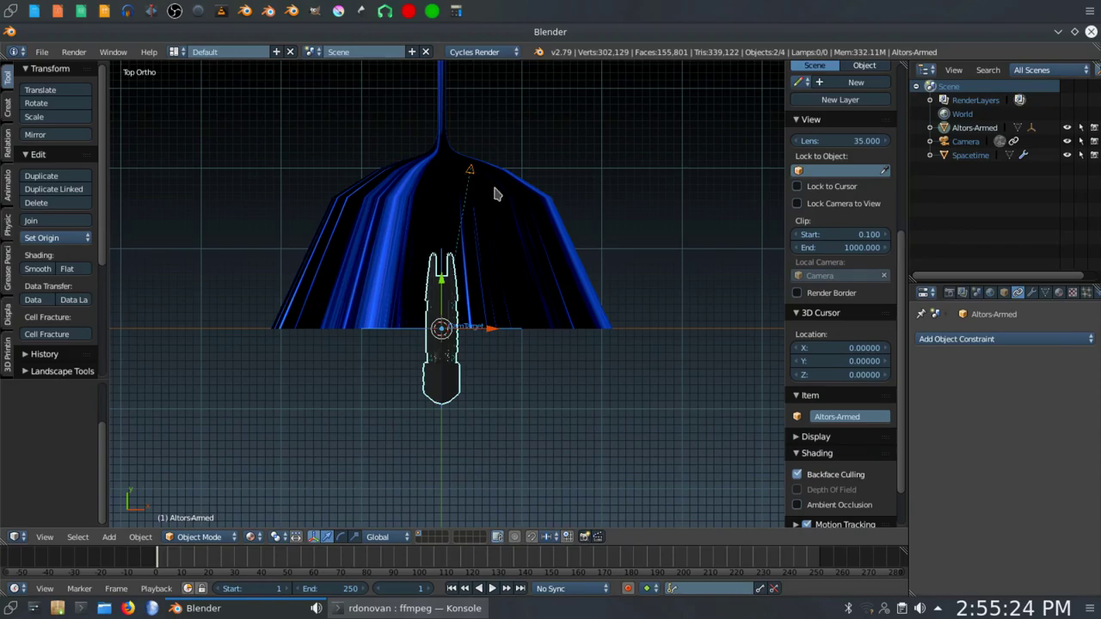
Nudge the camera about 0.009 units along Y and parent it to the Altors-Armed ship with Object (Keep Transform).
right_click(472, 168)
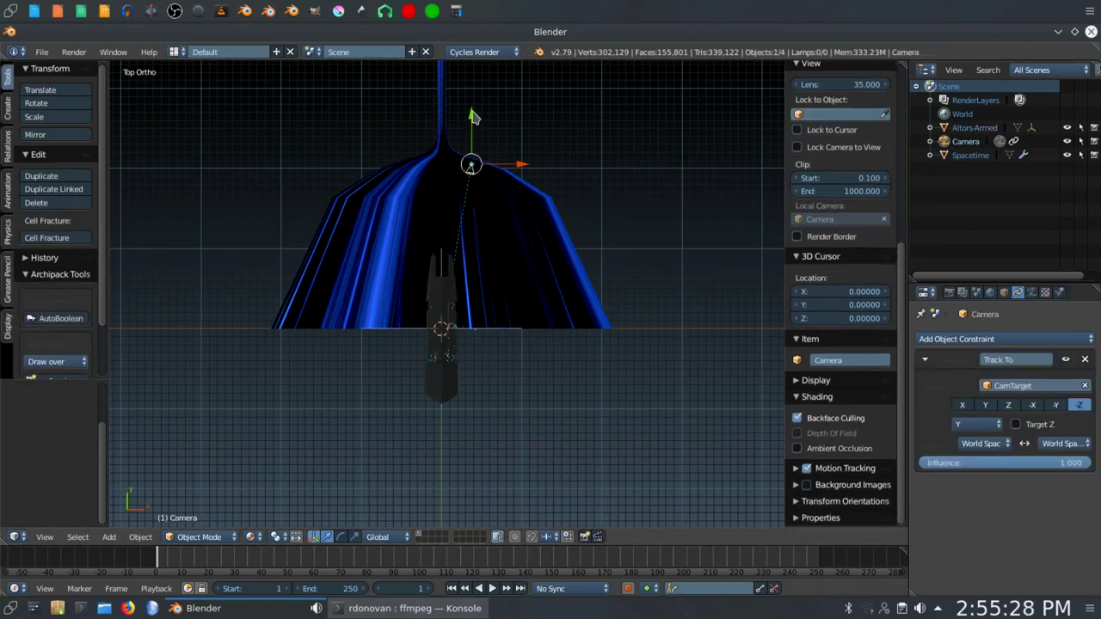
left_click_drag(472, 113, 516, 113)
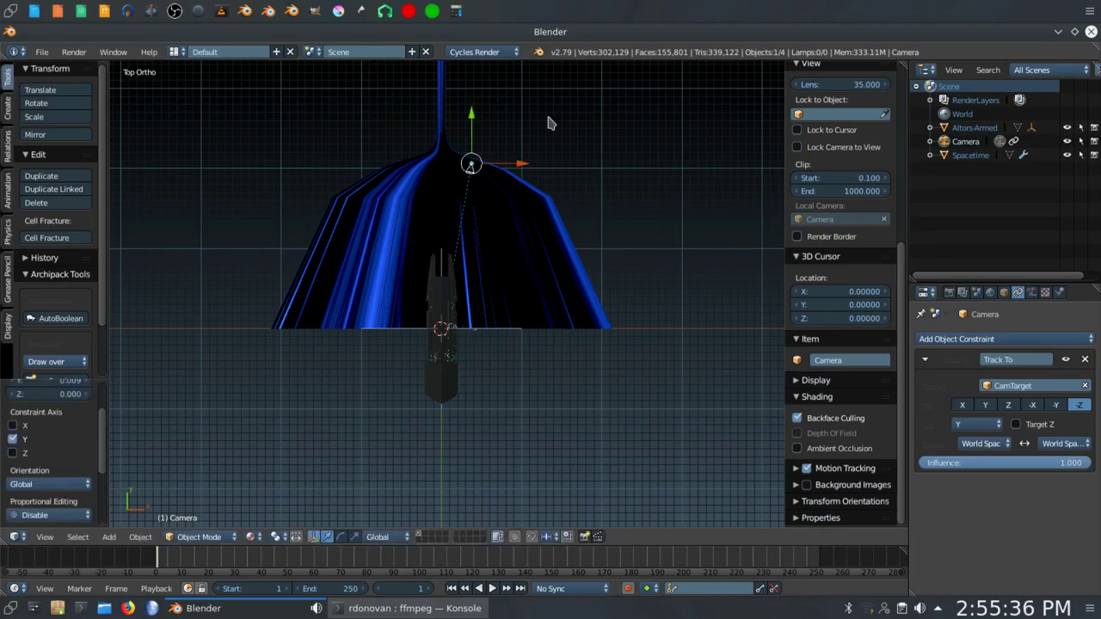
left_click(972, 128)
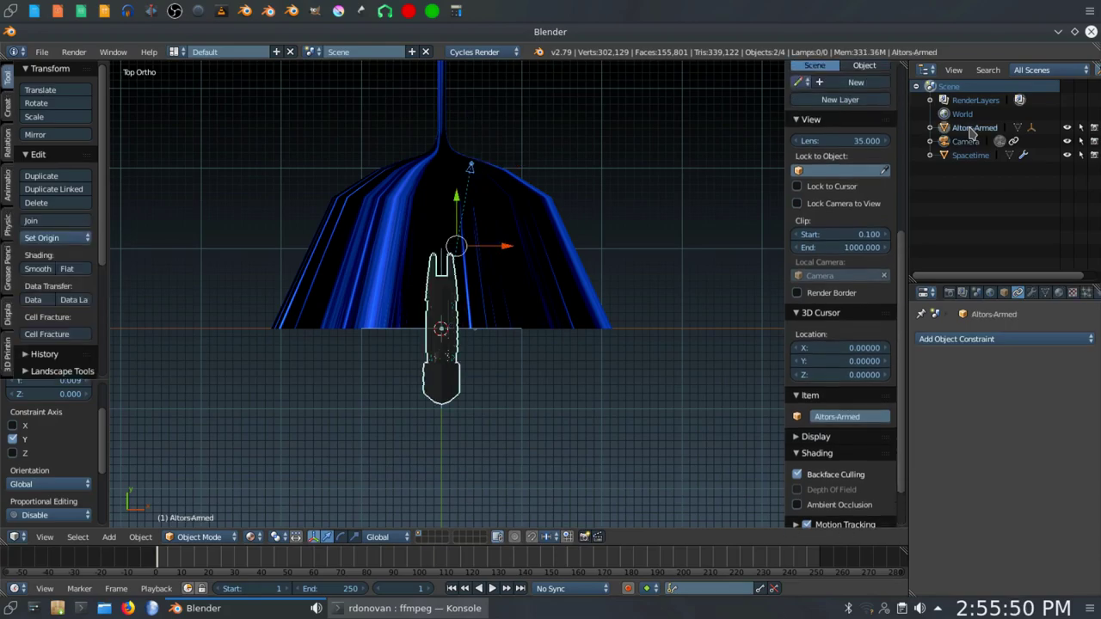
key("ctrl+p")
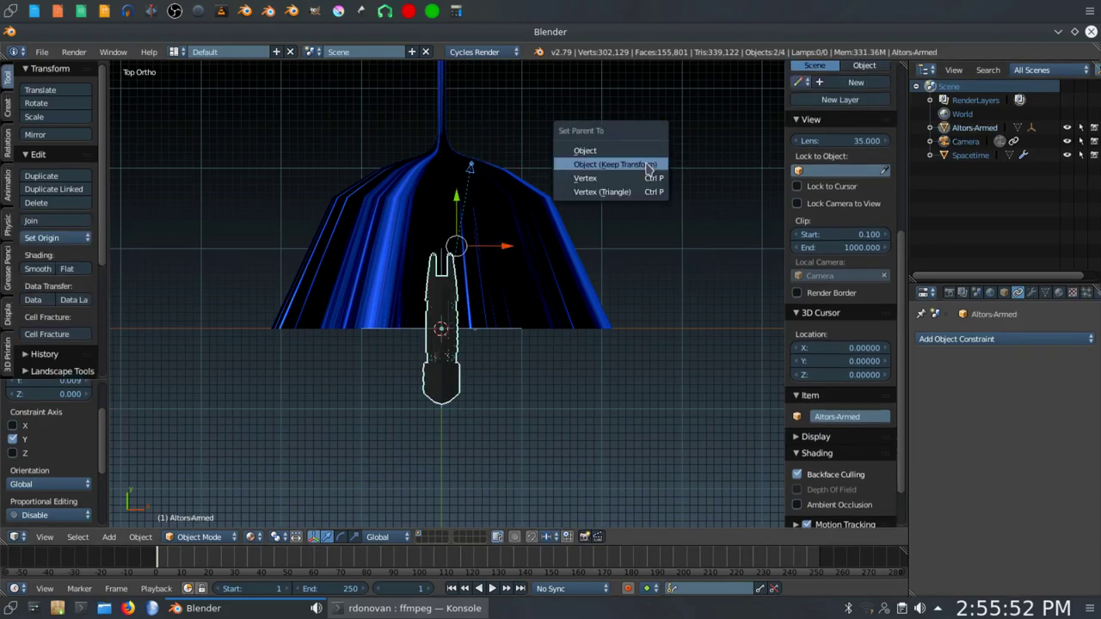
left_click(646, 165)
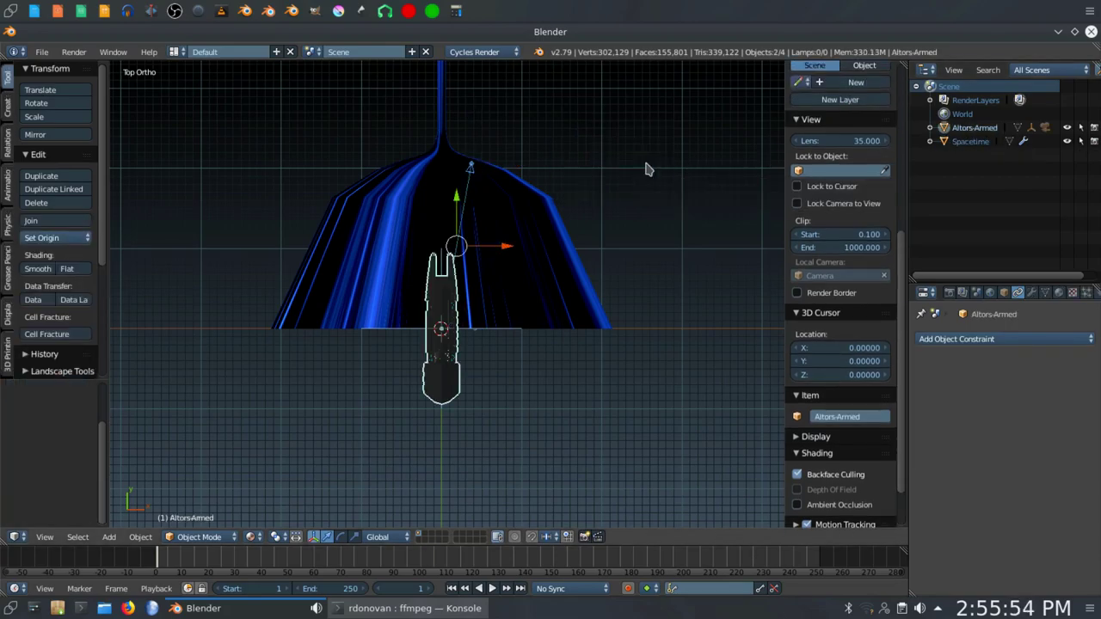
Move only the Altors-Armed ship about 2.498 units along Y and bring up its transform values.
left_click(937, 129)
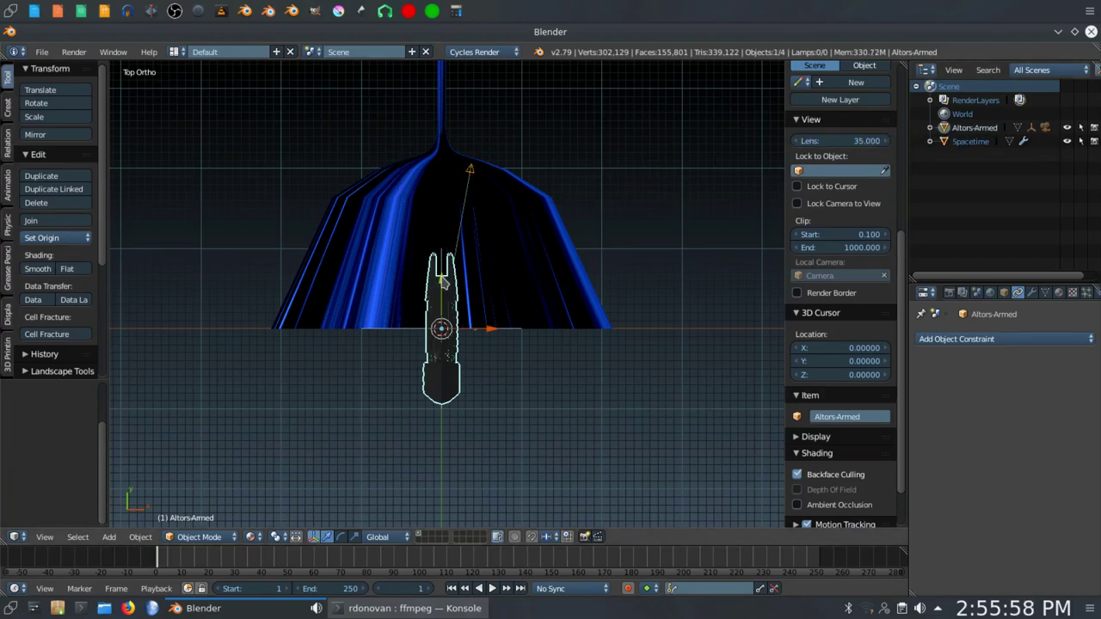
key("g")
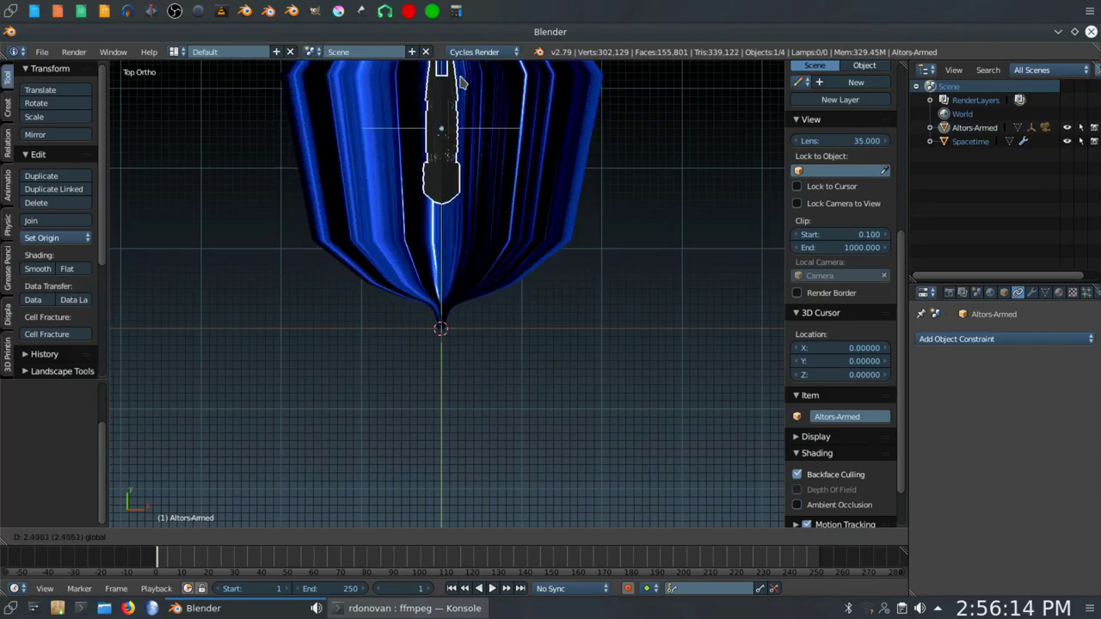
left_click(462, 81)
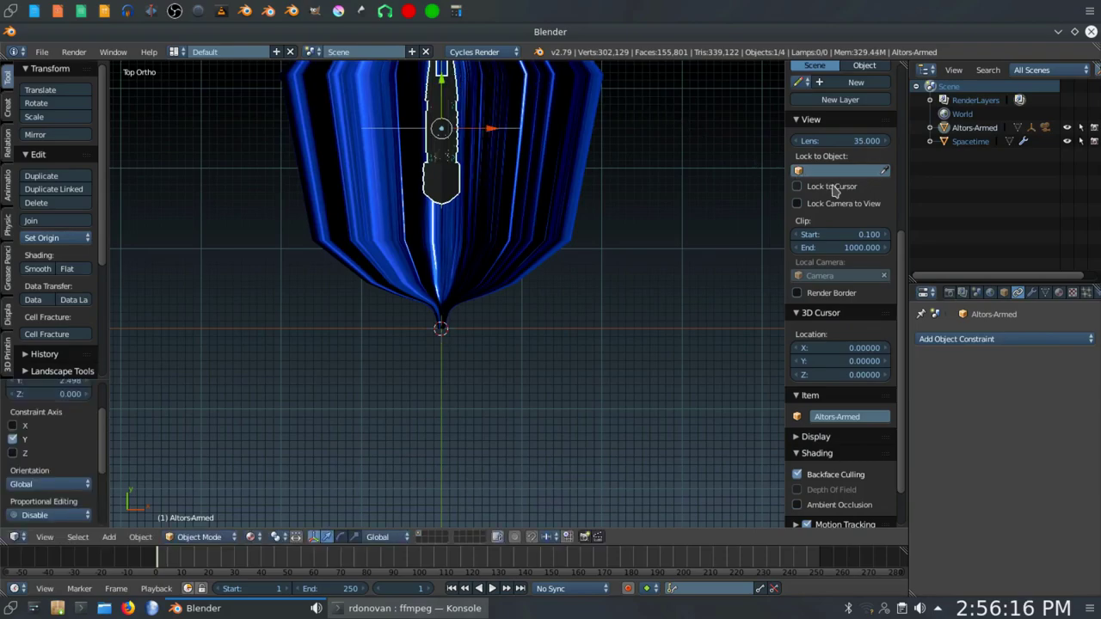
scroll(832, 189, "up", 8)
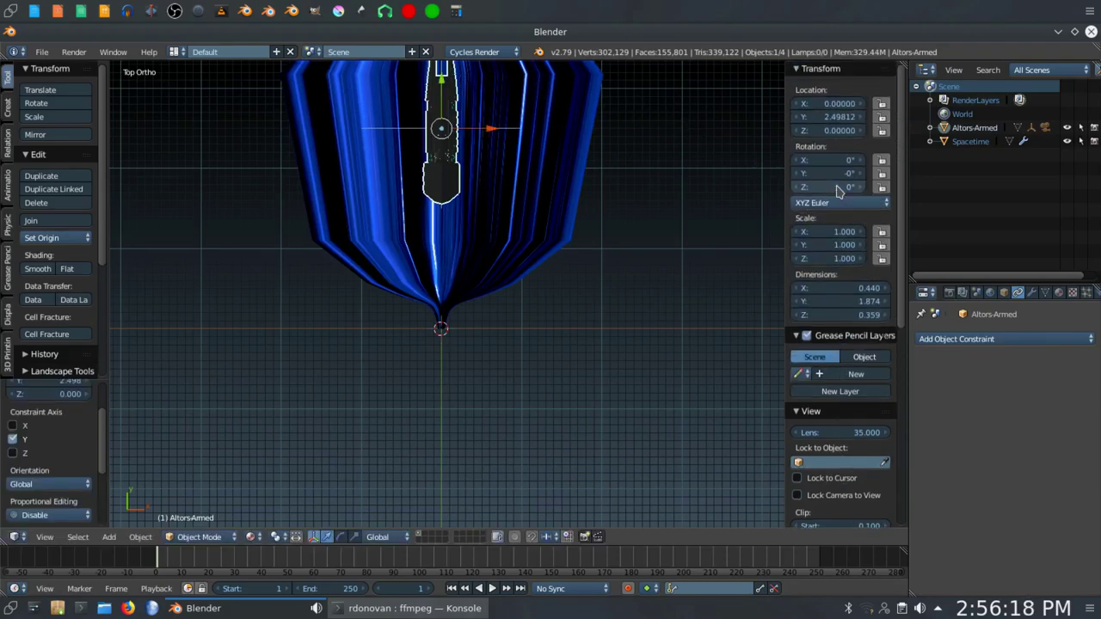
Set the Altors-Armed ship's Y location to exactly 2.5.
left_click(826, 117)
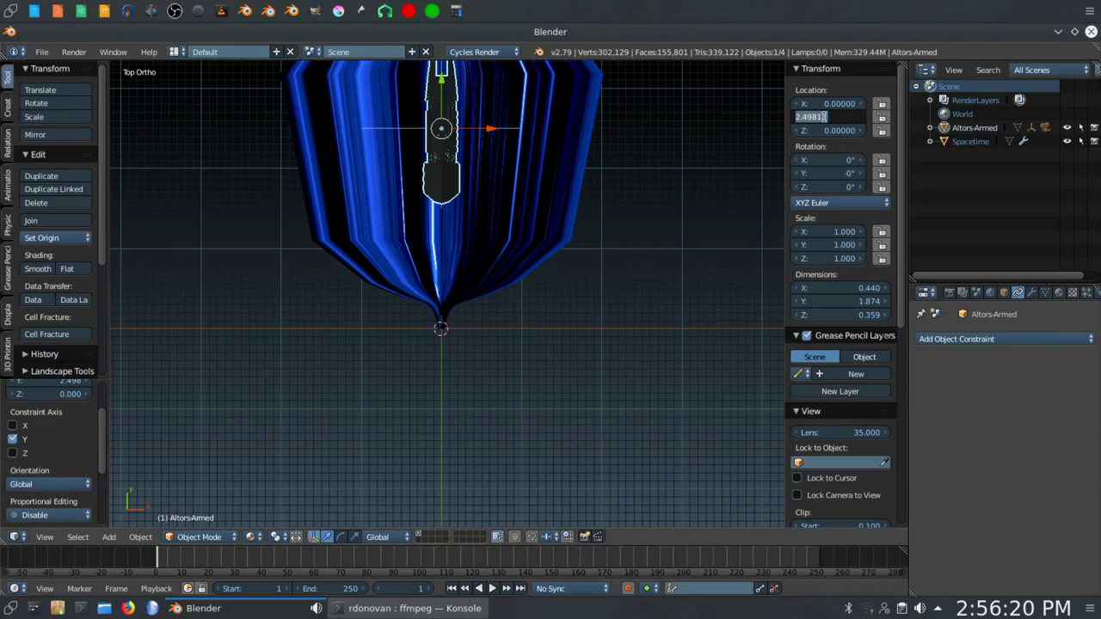
type("2.5")
key("Return")
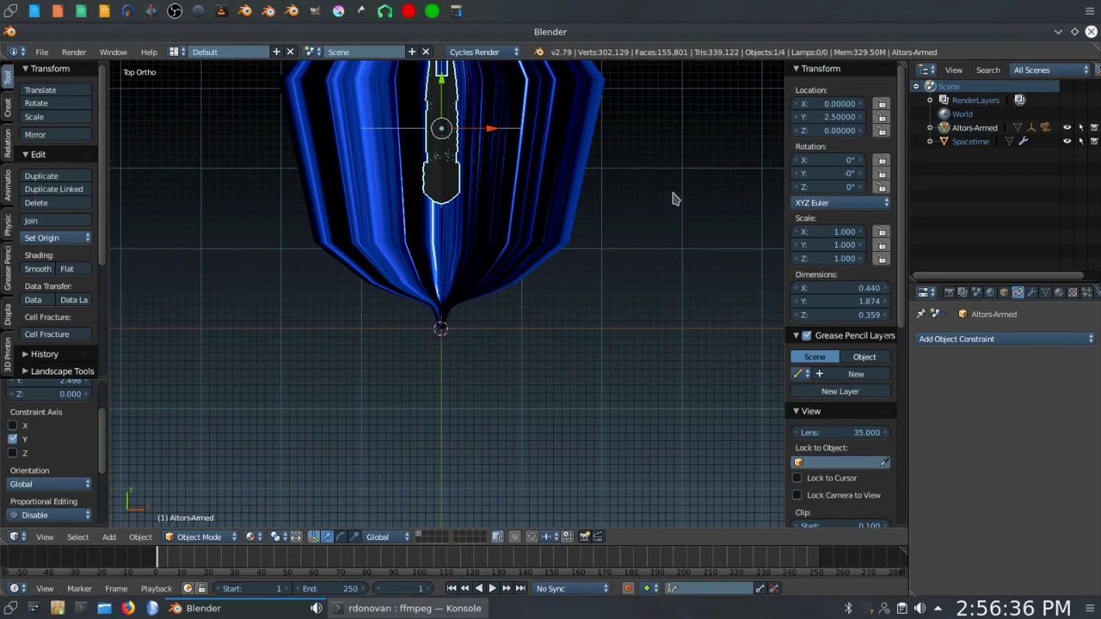
Expand the Altors-Armed ship's hierarchy and clear the camera's parent with Clear and Keep Transformation, with the camera and ship both selected.
middle_click_drag(667, 216, 662, 370, "shift")
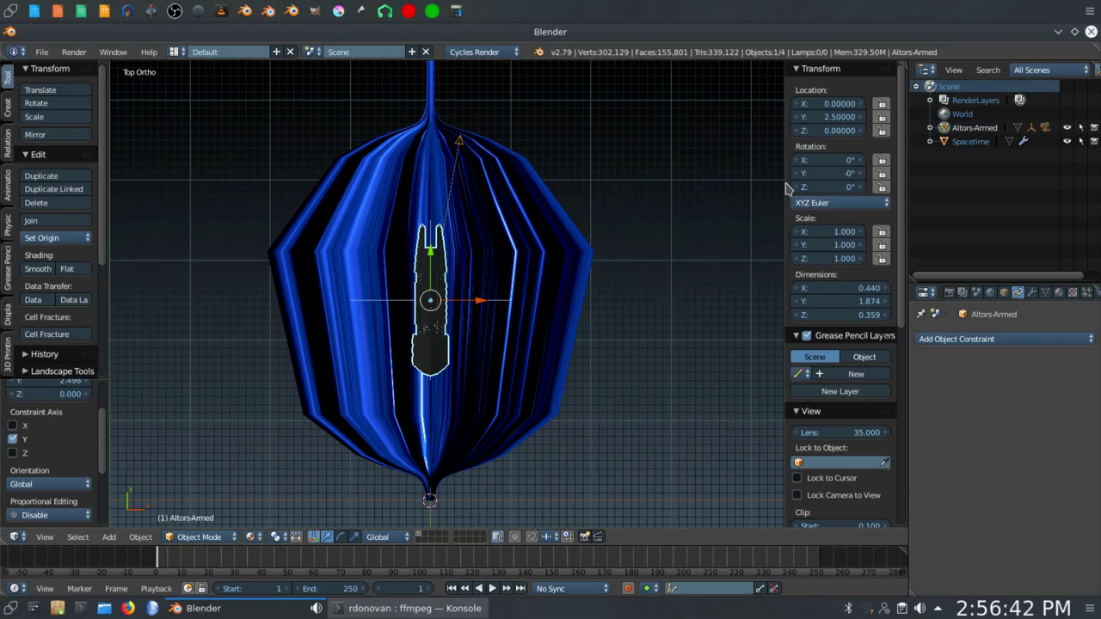
left_click(930, 127)
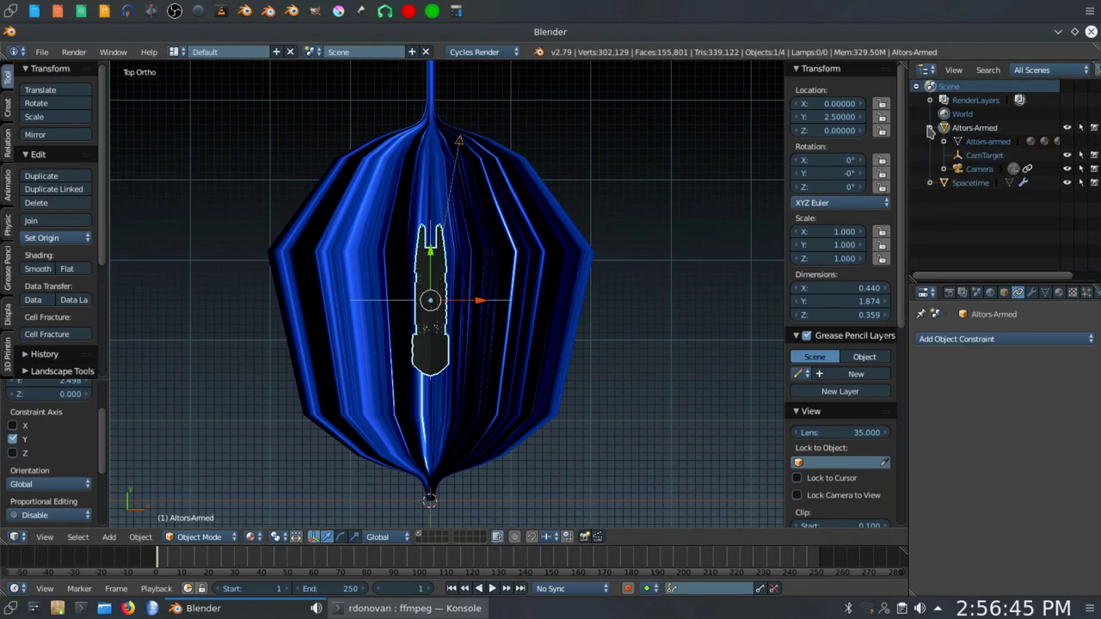
left_click(977, 171)
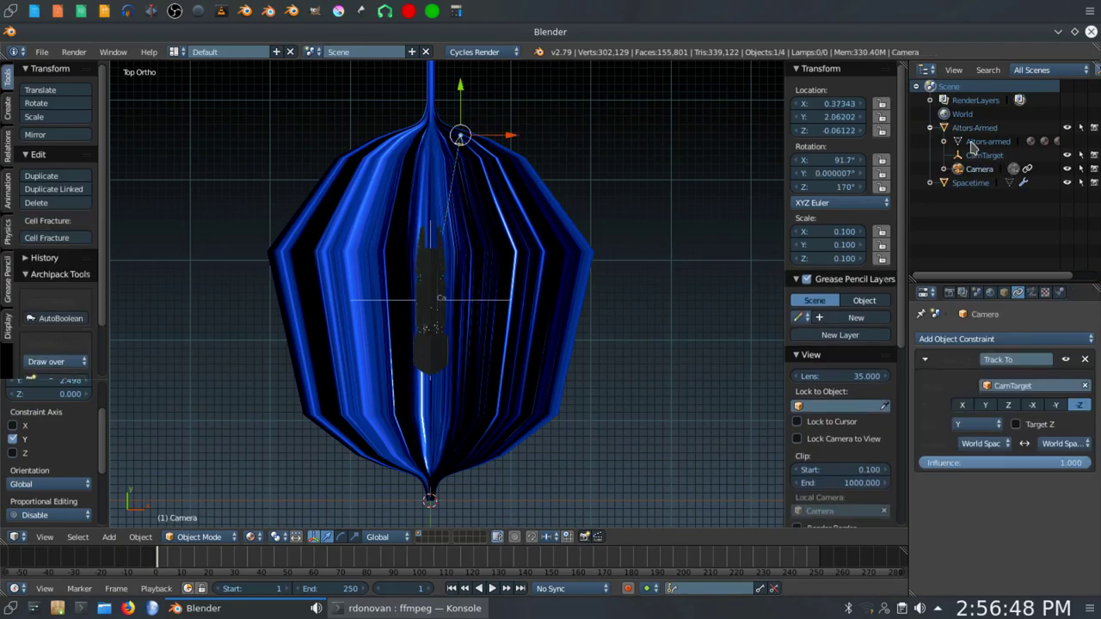
left_click(973, 142)
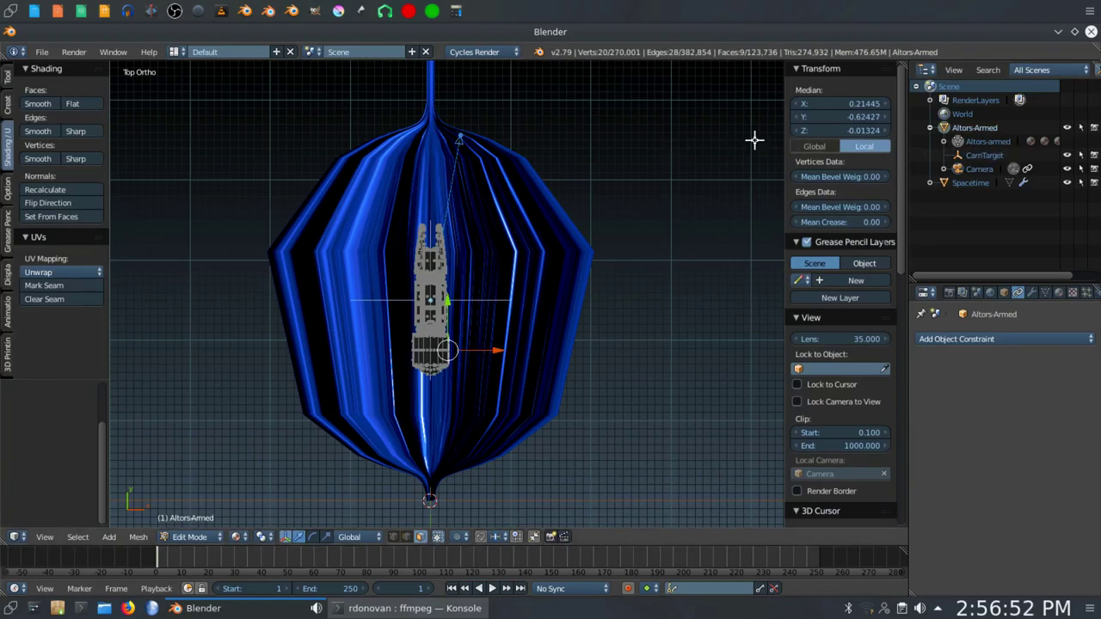
key("Tab")
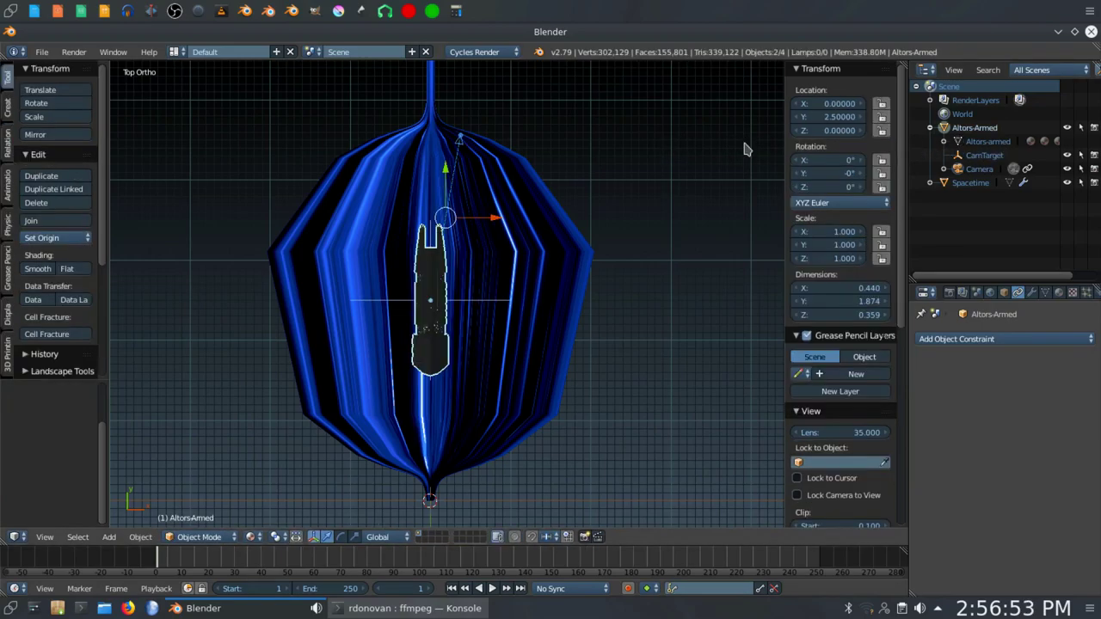
left_click(977, 156)
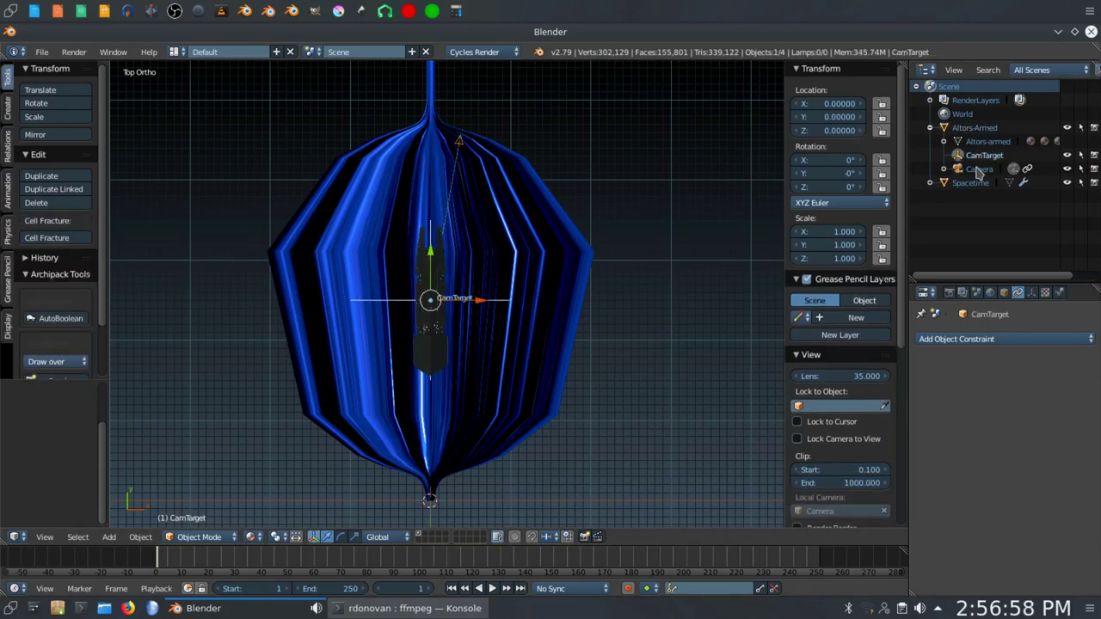
left_click(978, 169)
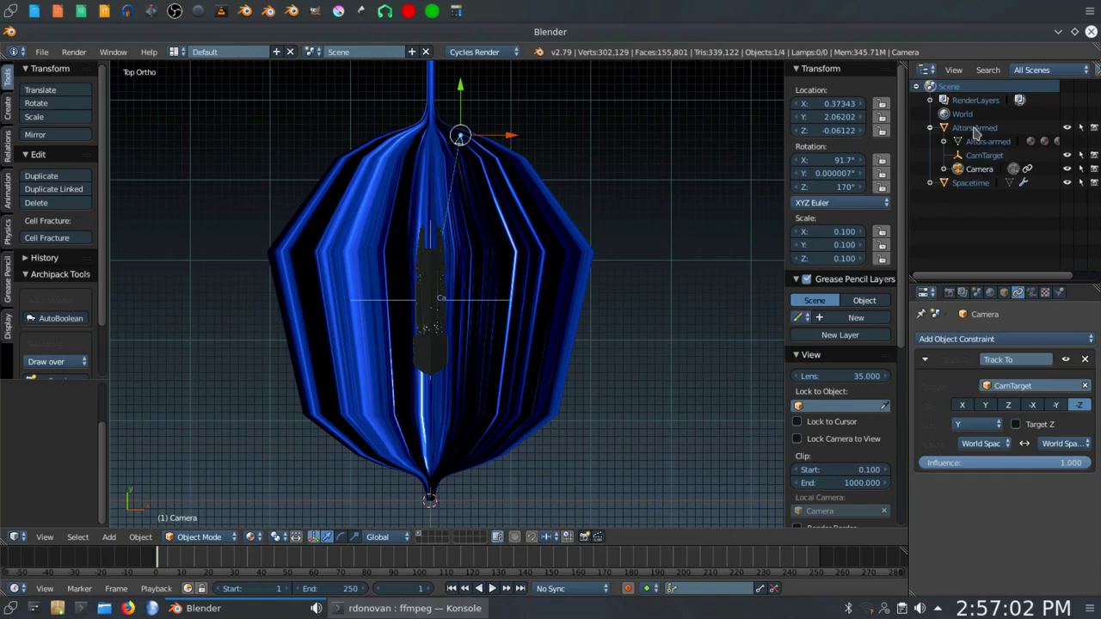
left_click(975, 128)
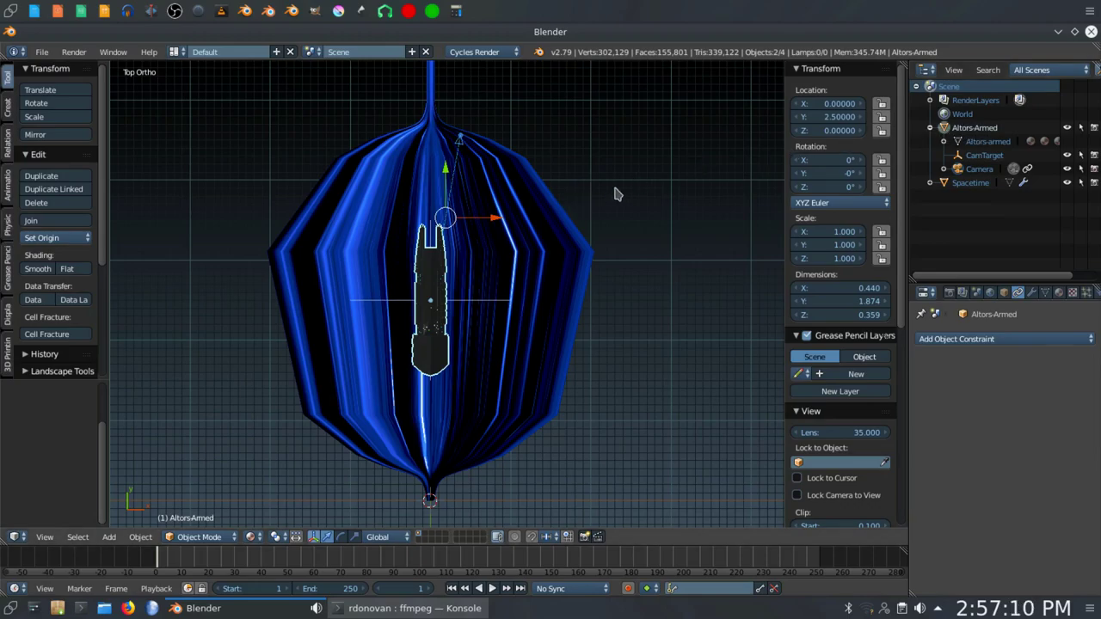
key("alt+p")
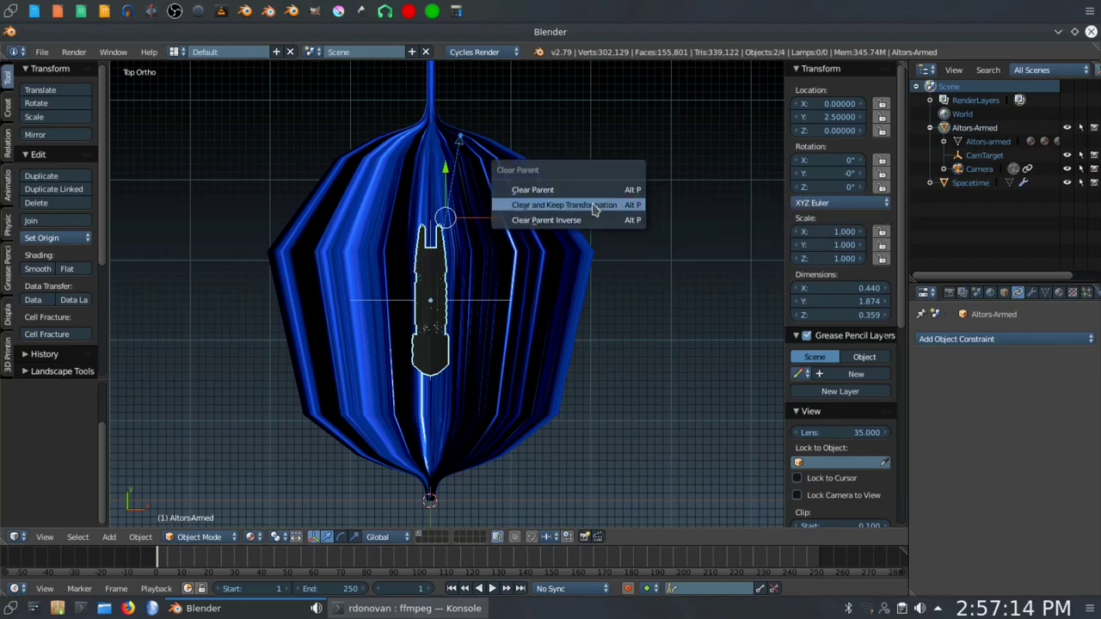
left_click(594, 208)
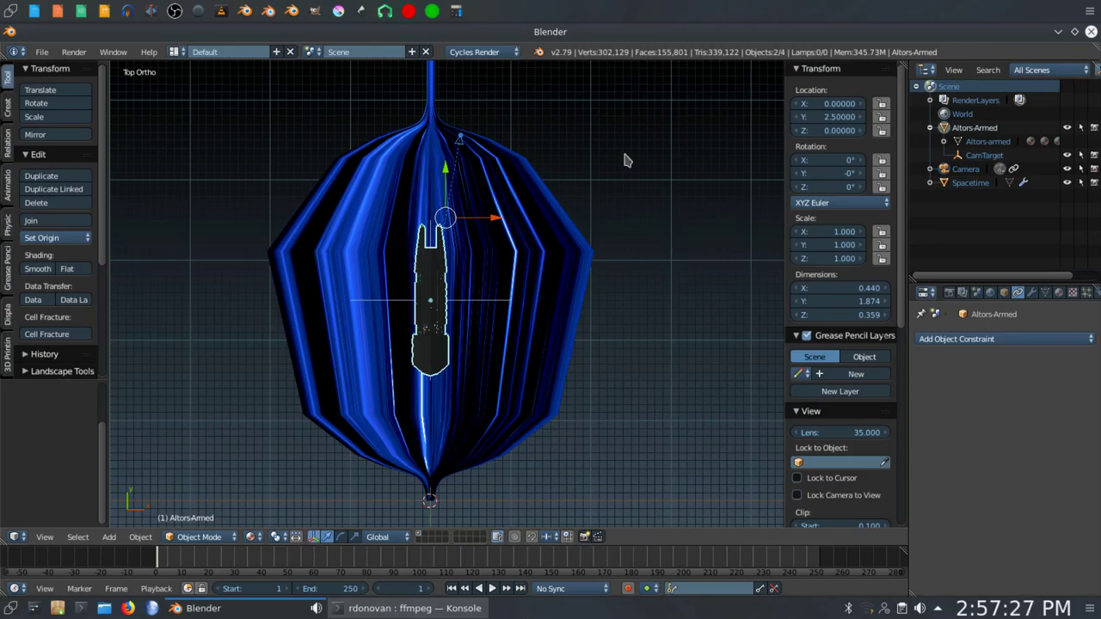